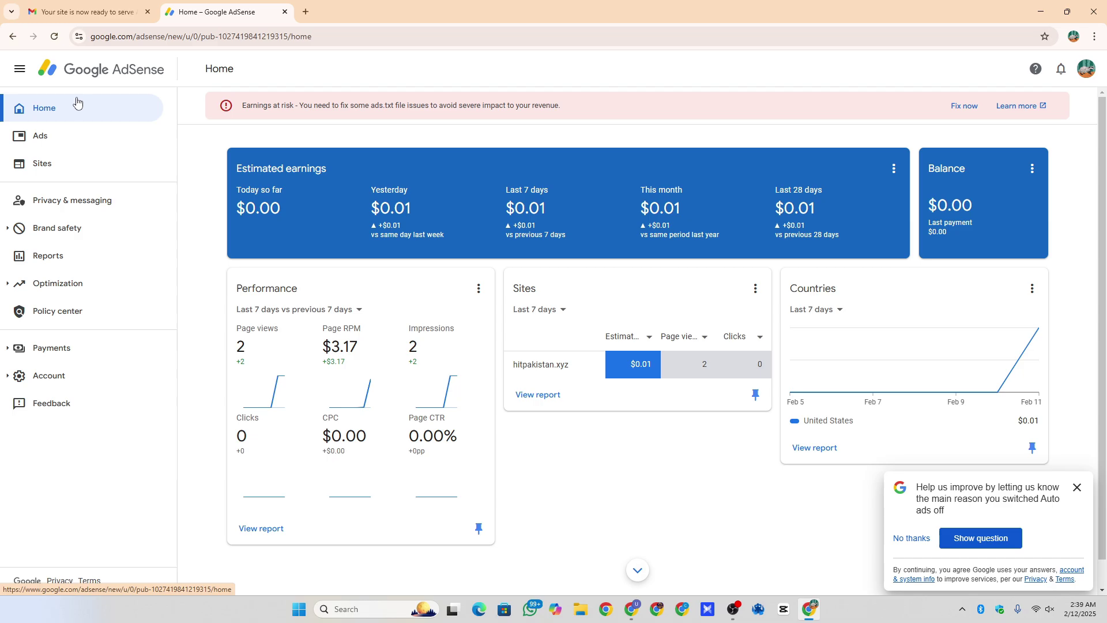
Switch from AdSense to the Hostinger websites list and start adding a new empty website
left_click(1068, 12)
left_click(1011, 69)
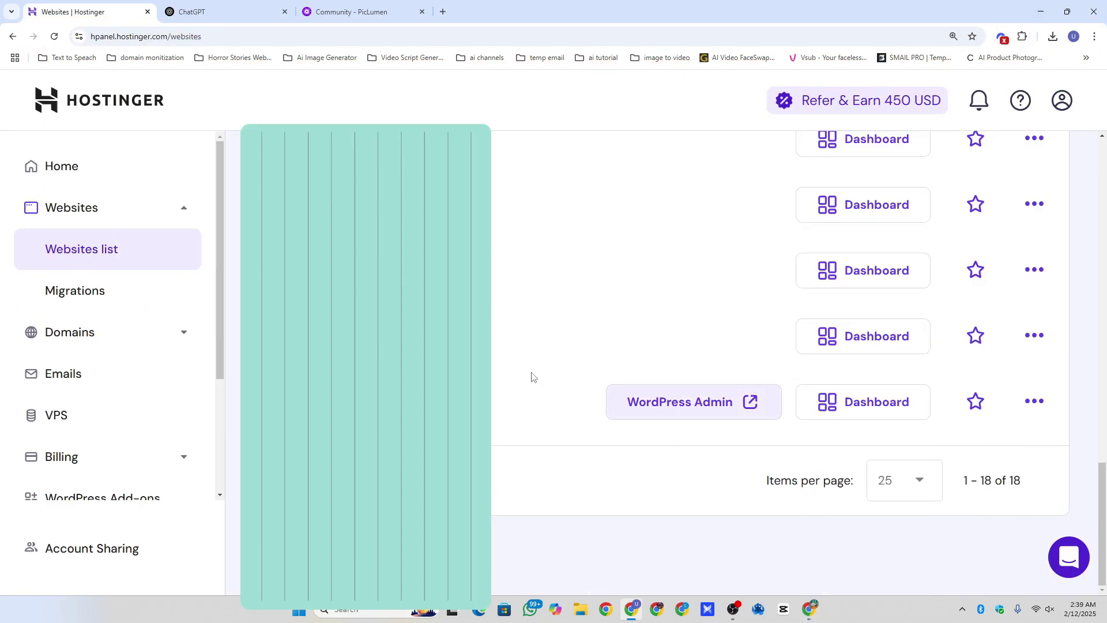
scroll(611, 388, "up", 10)
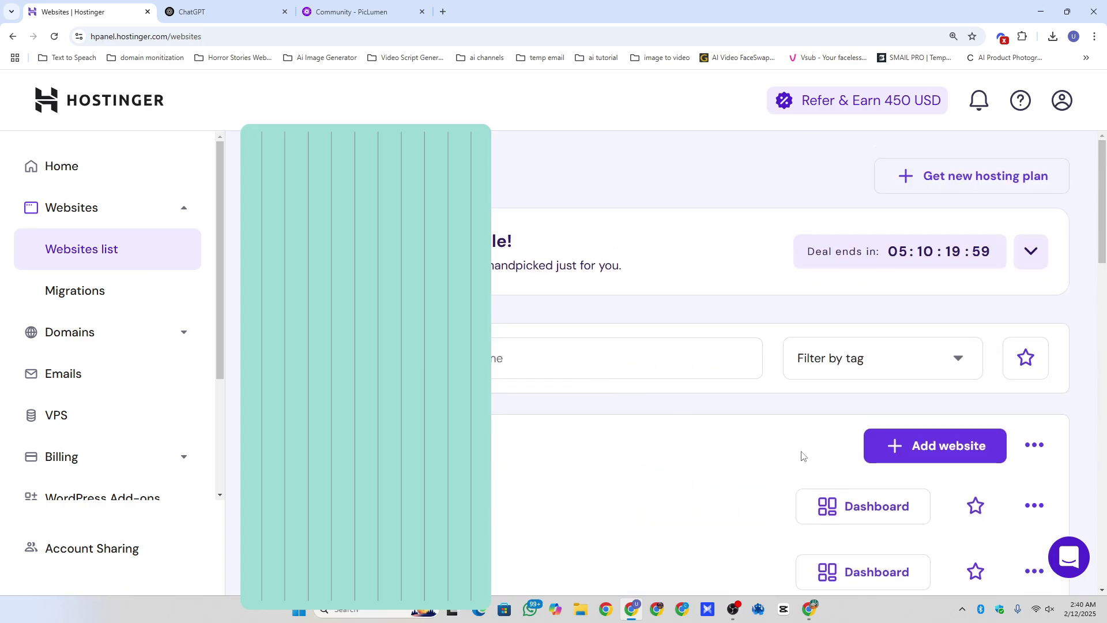
left_click(891, 460)
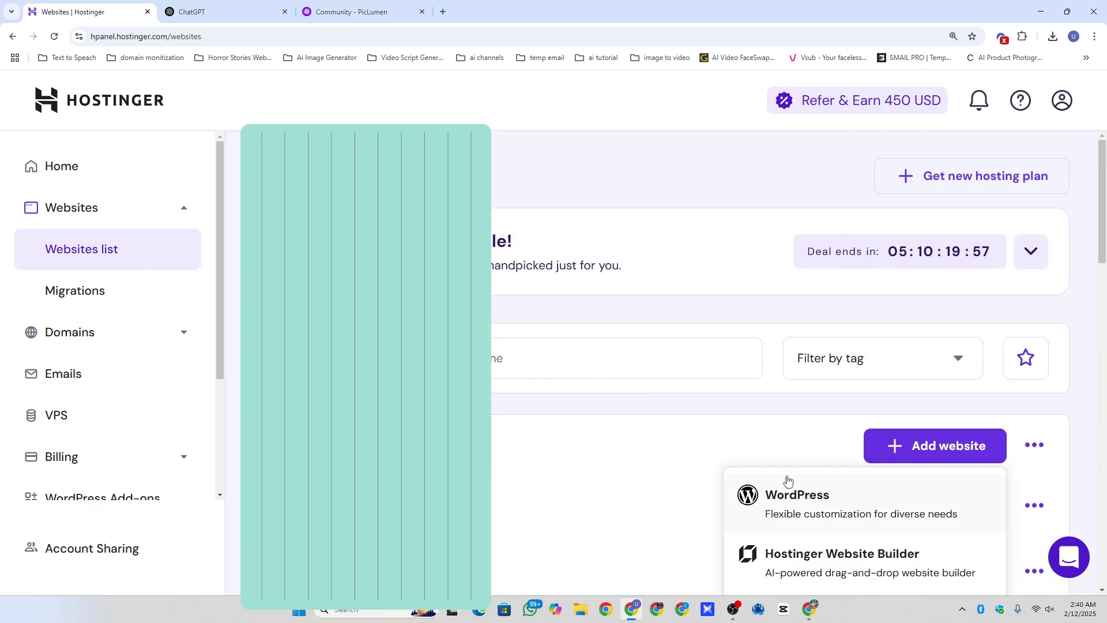
scroll(786, 484, "down", 2)
left_click(773, 504)
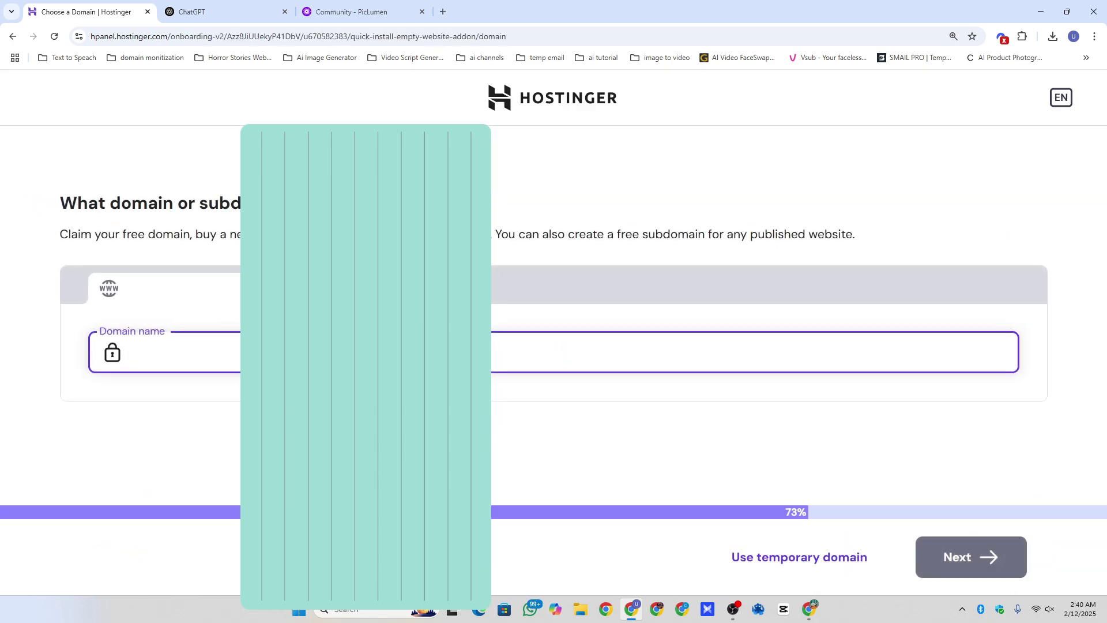
Use the already owned domain hitpakistan.xyz for the new website, finish the setup and preview the live site
right_click(264, 361)
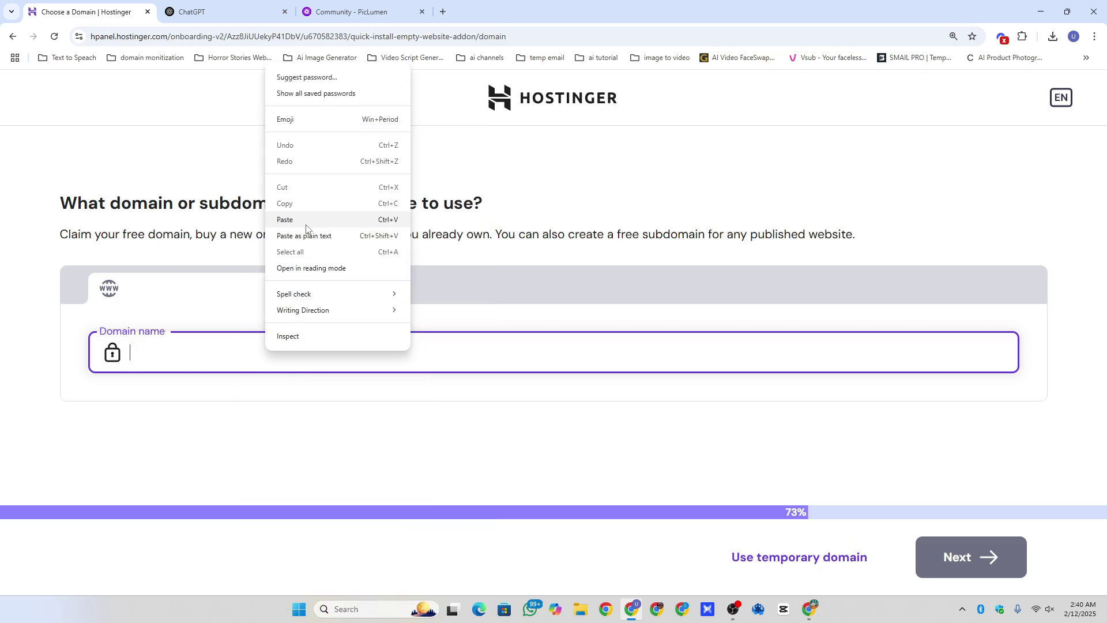
left_click(307, 222)
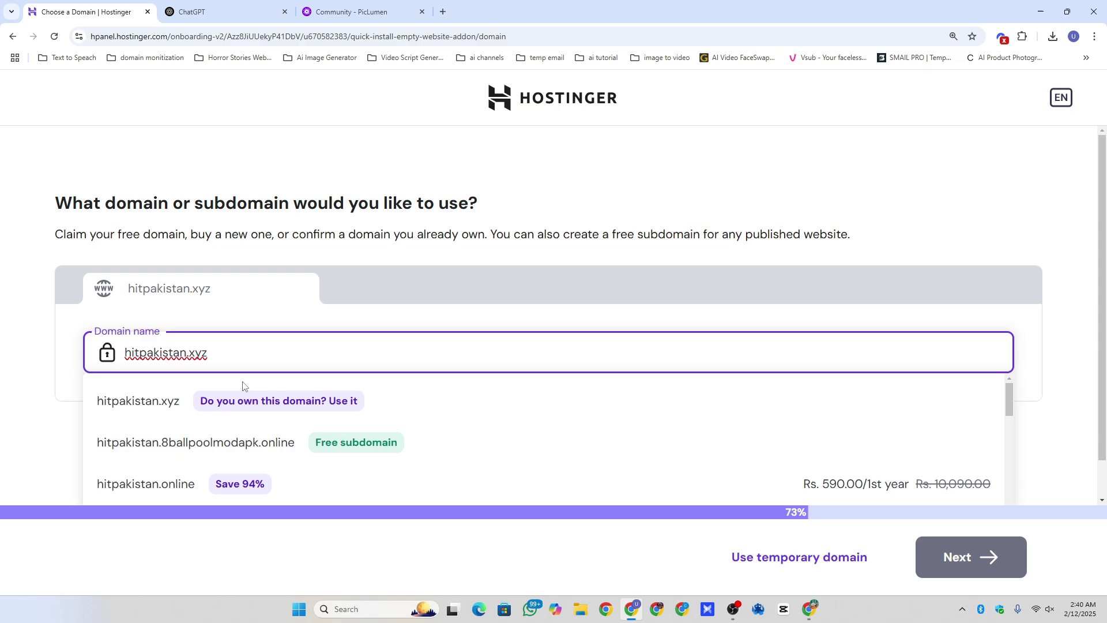
left_click(186, 399)
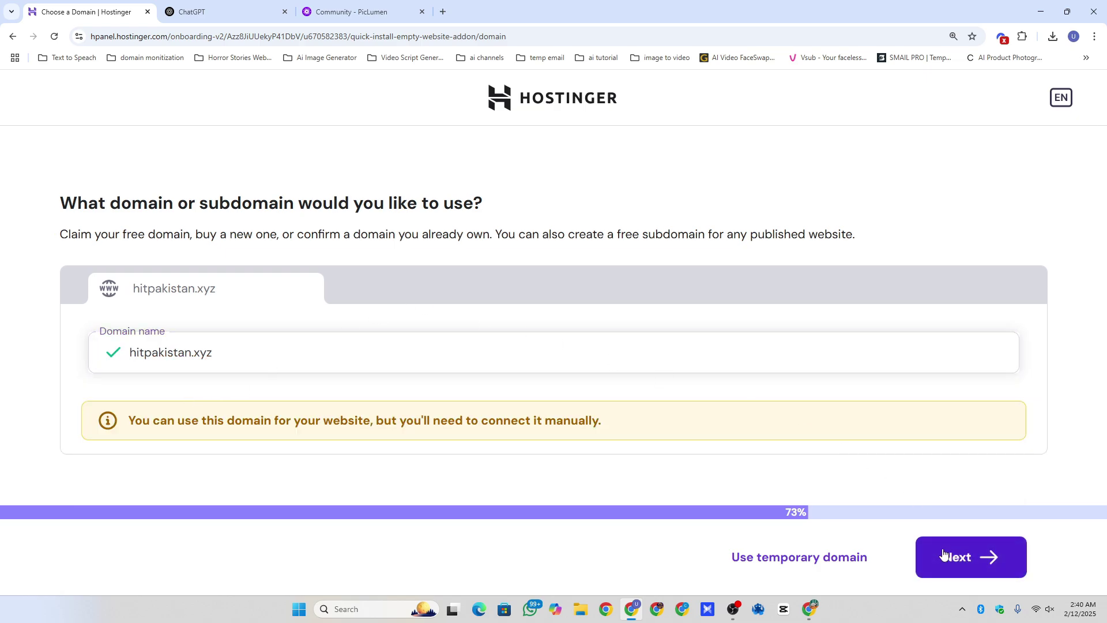
left_click(929, 553)
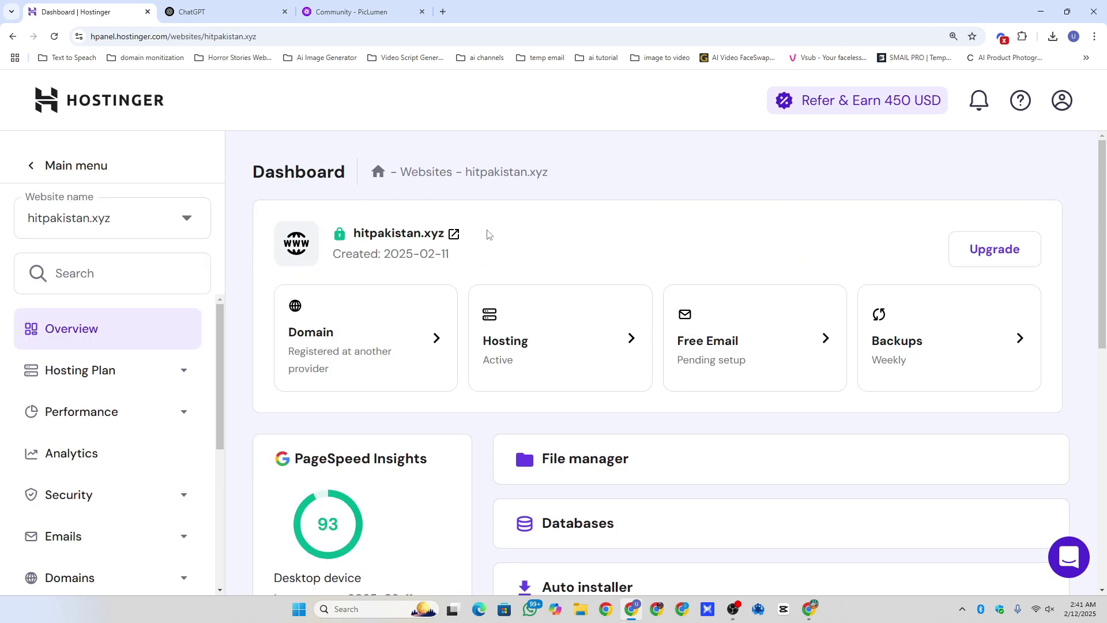
left_click(416, 238)
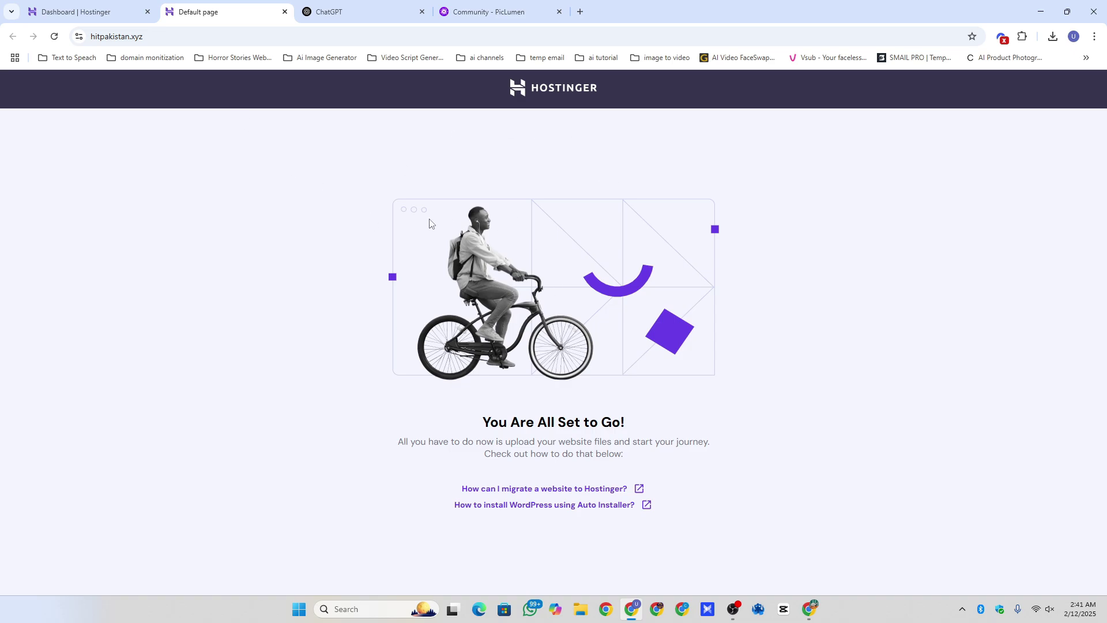
left_click(285, 11)
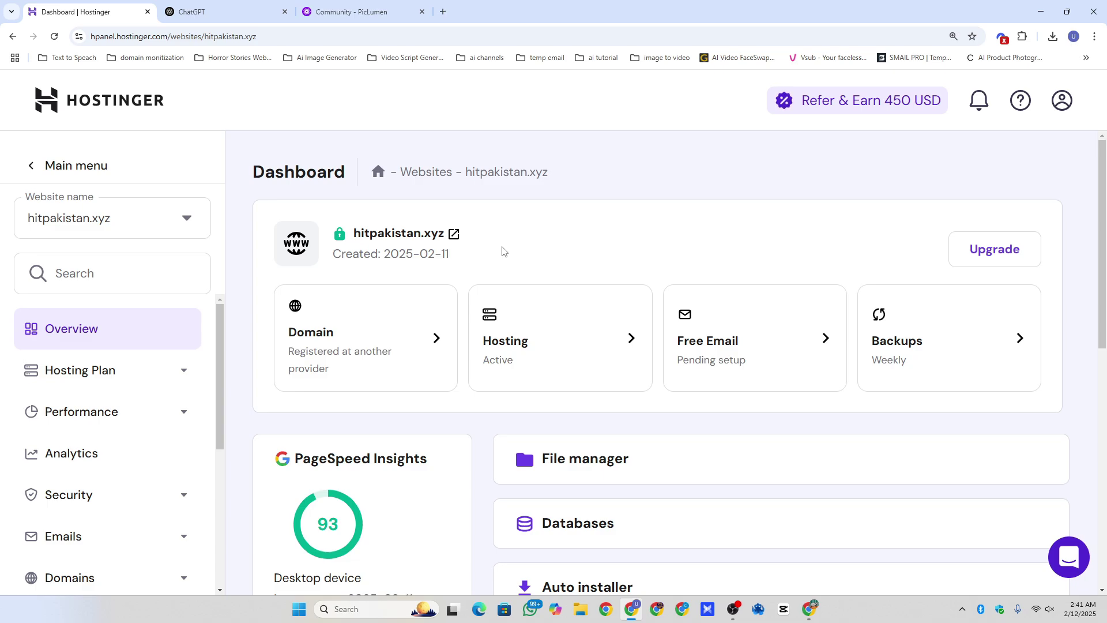
Start a WordPress installation for hitpakistan.xyz with the auto installer
scroll(530, 274, "down", 3)
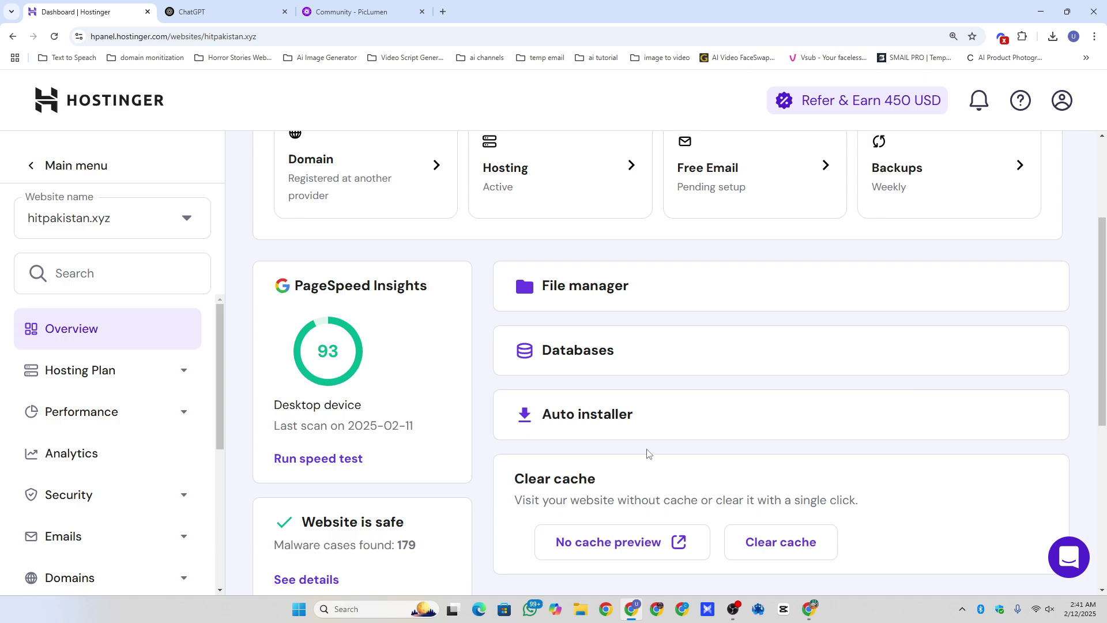
left_click(597, 425)
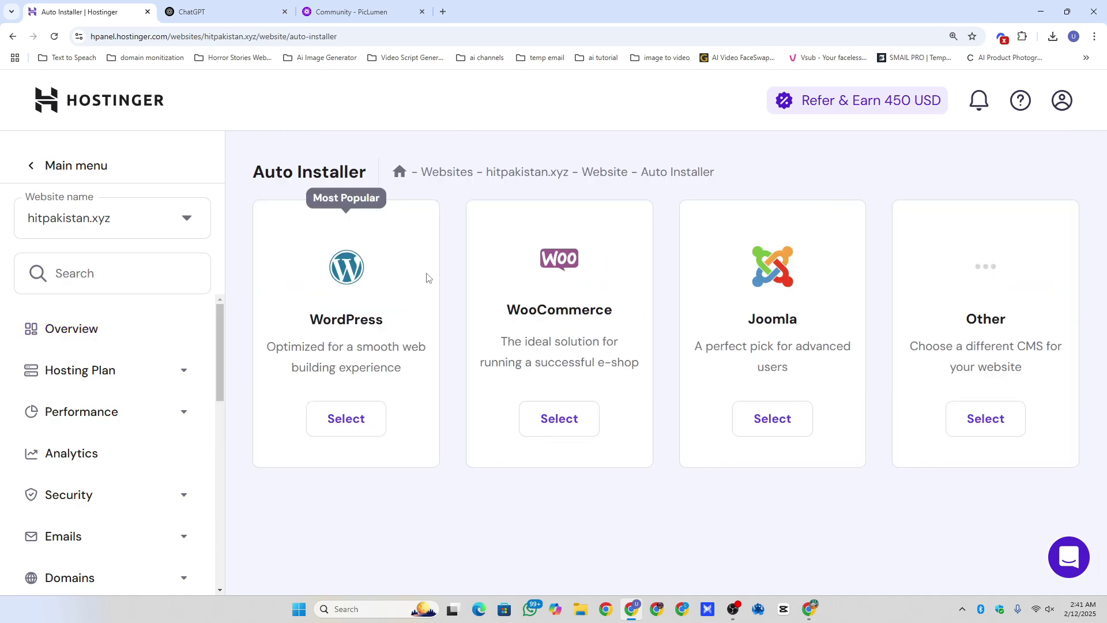
left_click(356, 419)
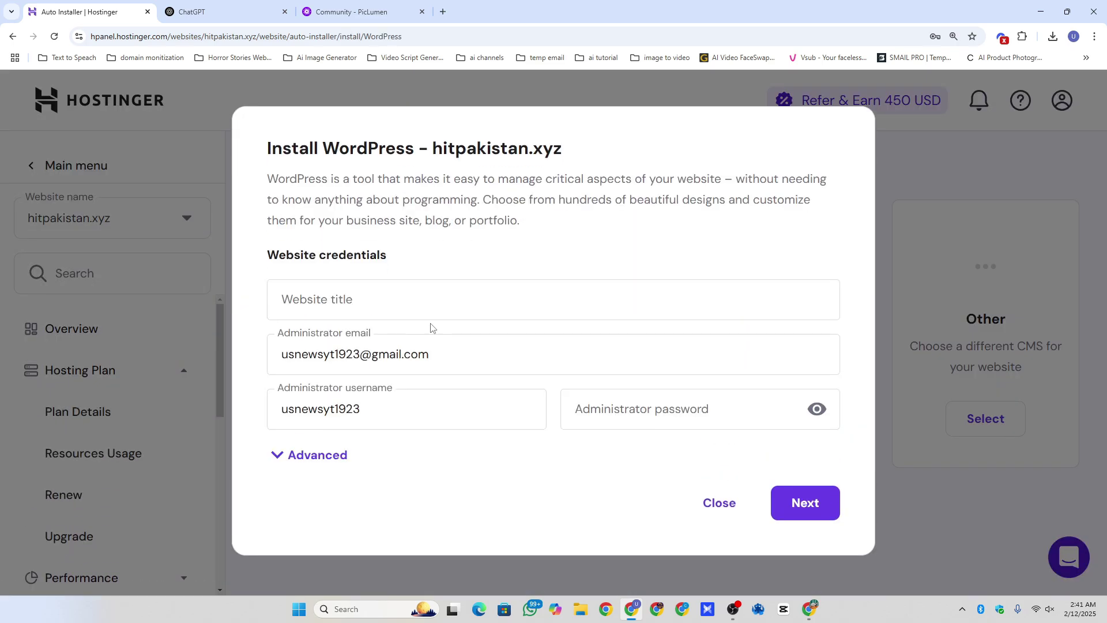
Clear the prefilled administrator email and username, and install WordPress 6.7.2 with PHP 8.2 and minor-version updates only
triple_click(430, 356)
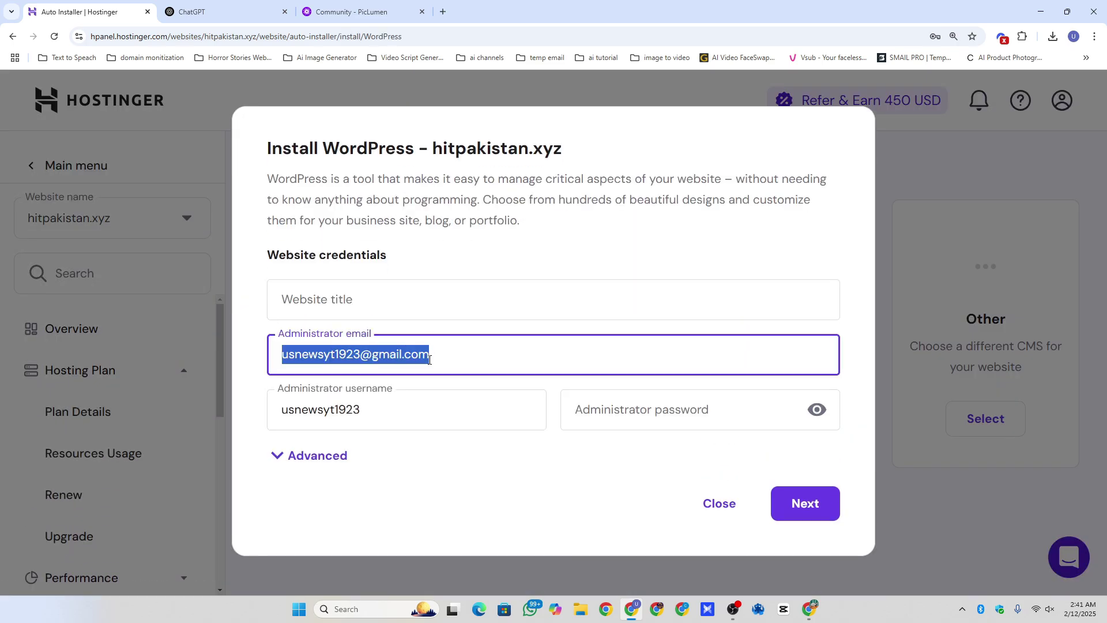
key("BackSpace")
left_click(429, 413)
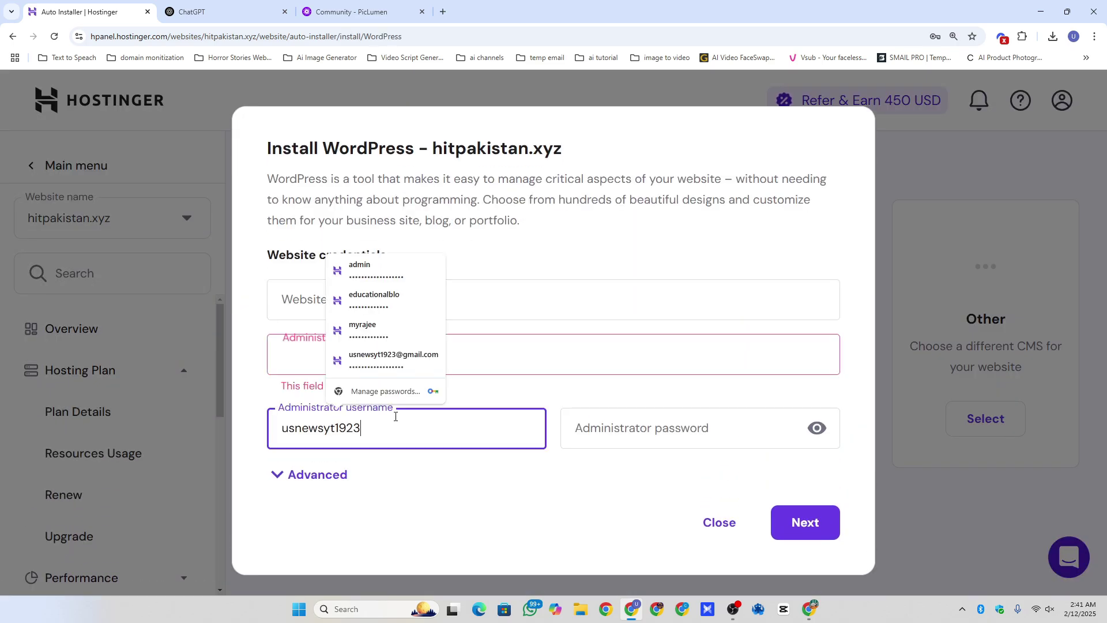
triple_click(429, 416)
key("BackSpace")
left_click(505, 403)
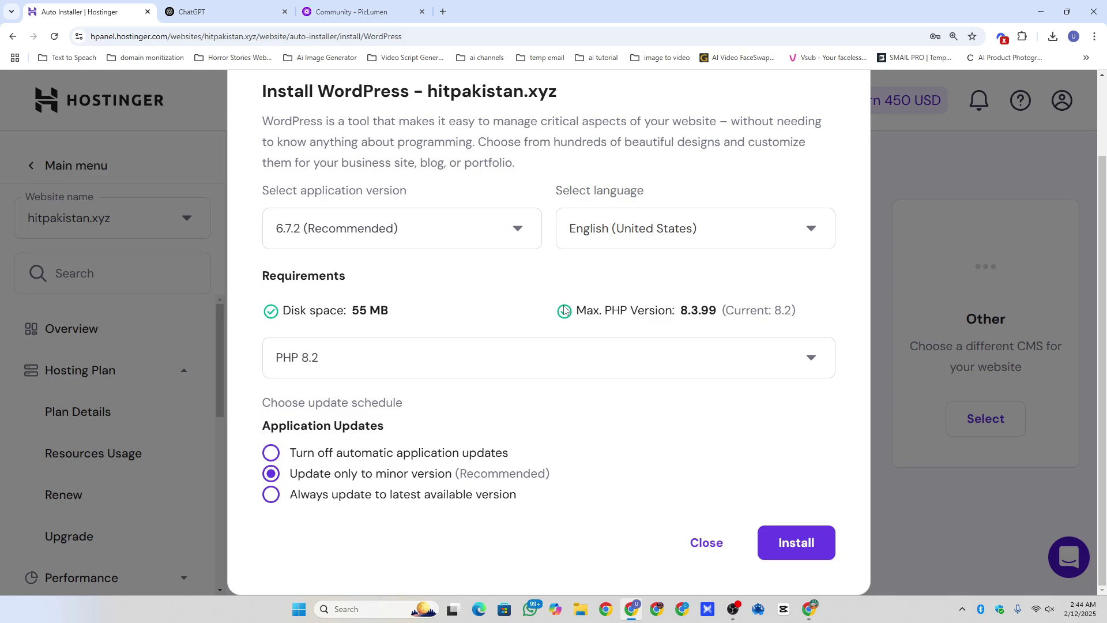
left_click(811, 550)
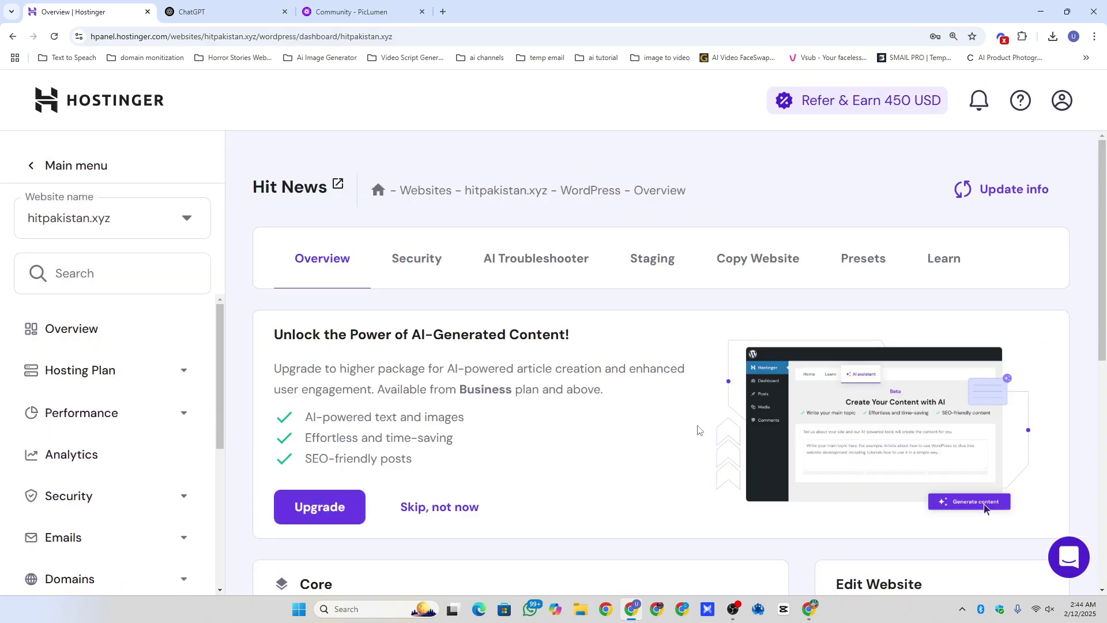
Skip the AI content upgrade offer and open the WordPress admin of the Hit News site
left_click(461, 508)
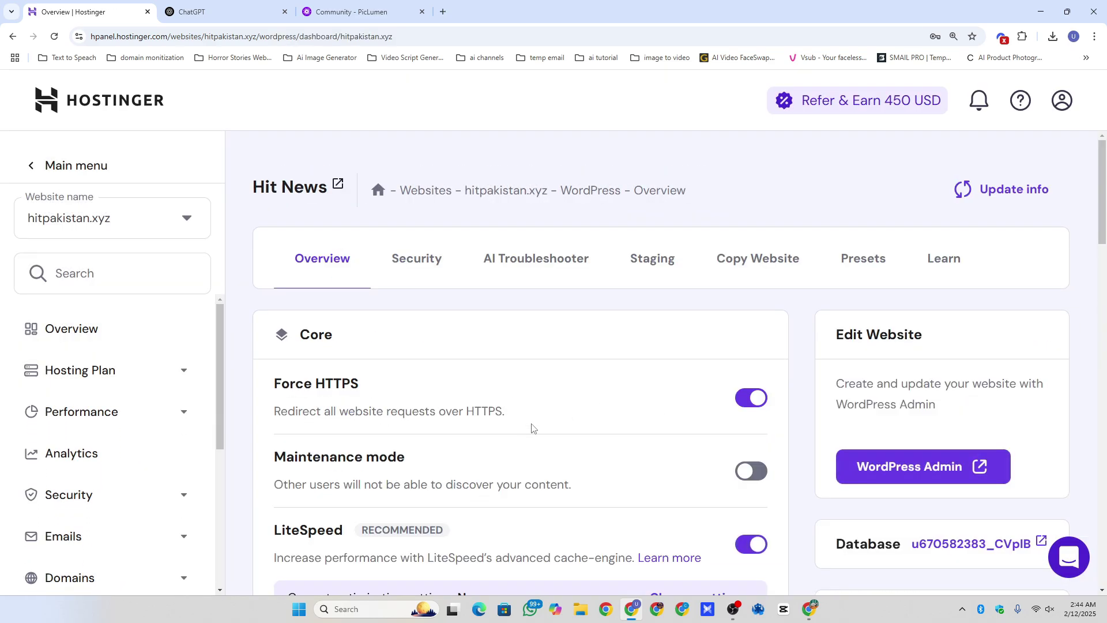
left_click(923, 463)
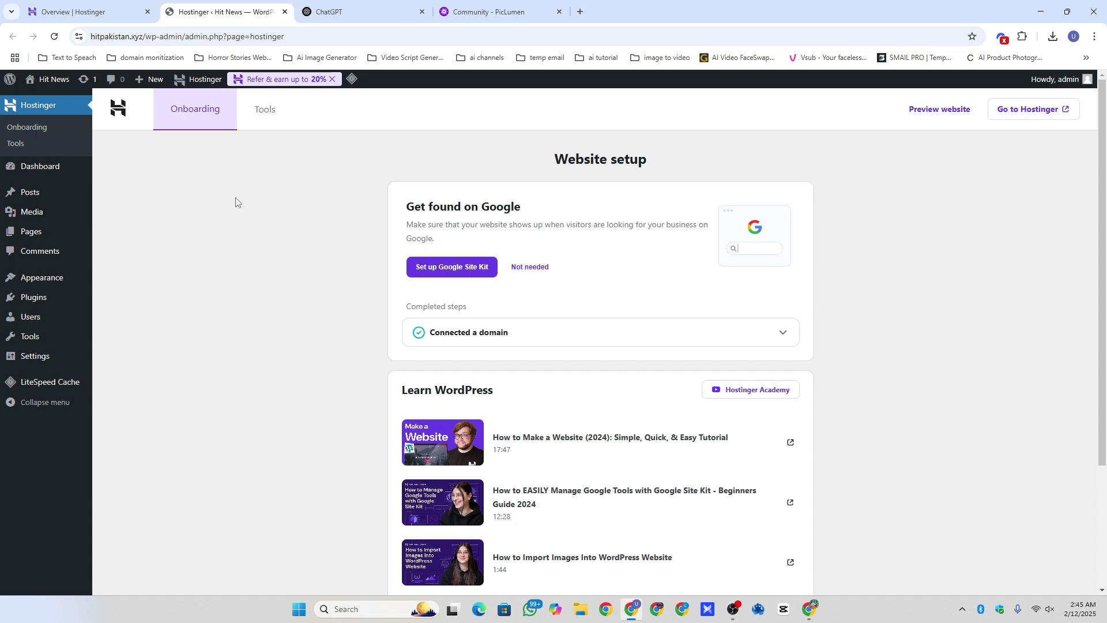
Open the installed themes and update Twenty Twenty-Five to its new version
mouse_move(23, 279)
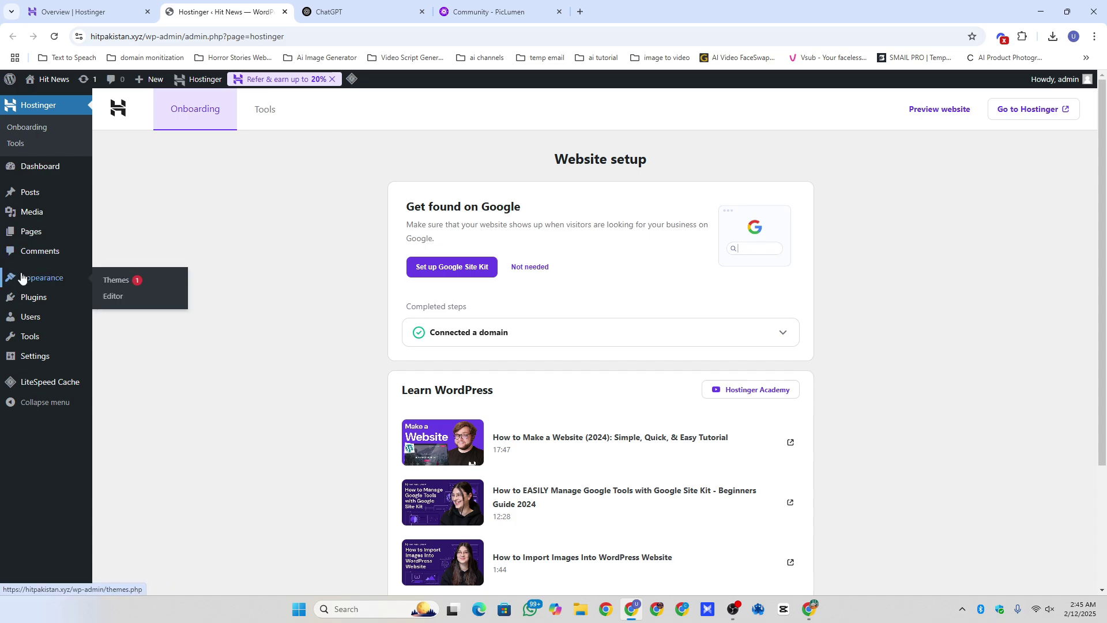
left_click(102, 279)
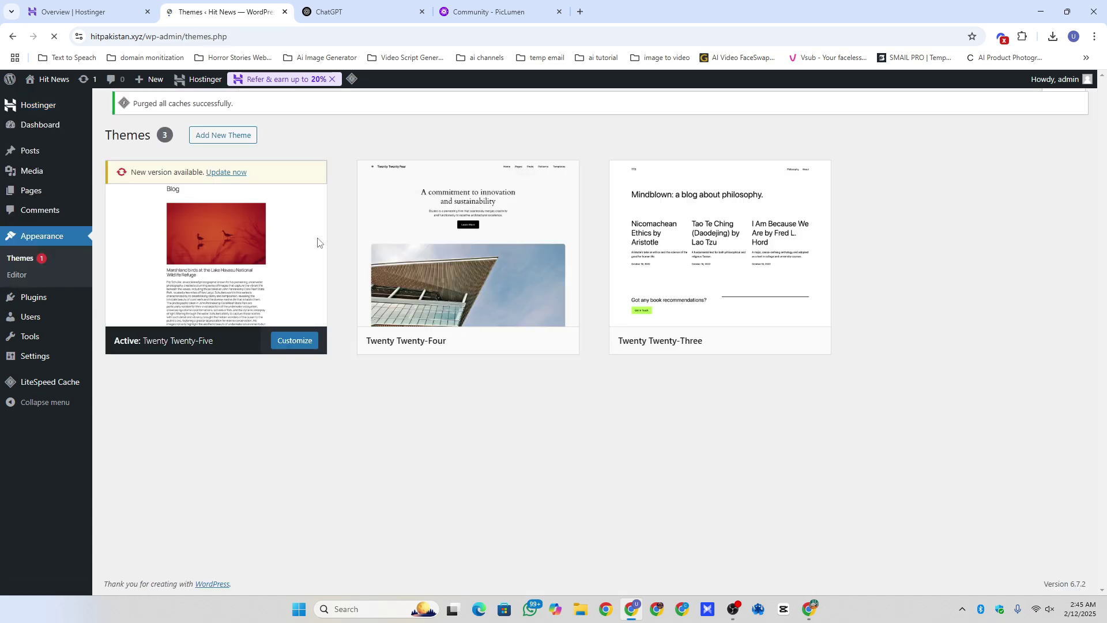
left_click(230, 197)
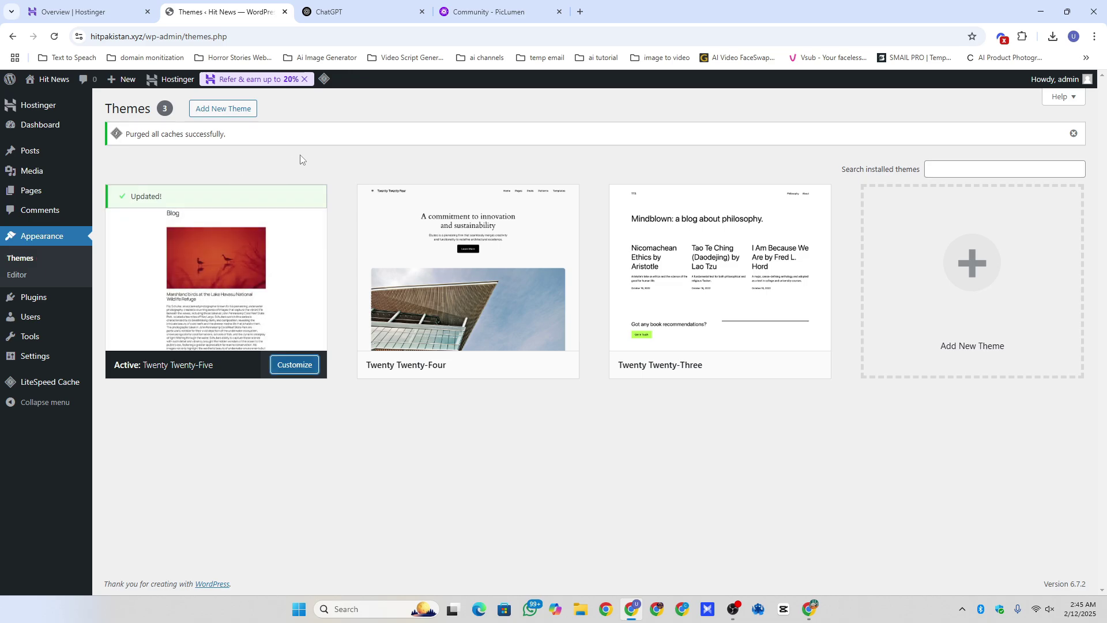
Search the themes available to add for "gener"
left_click(224, 114)
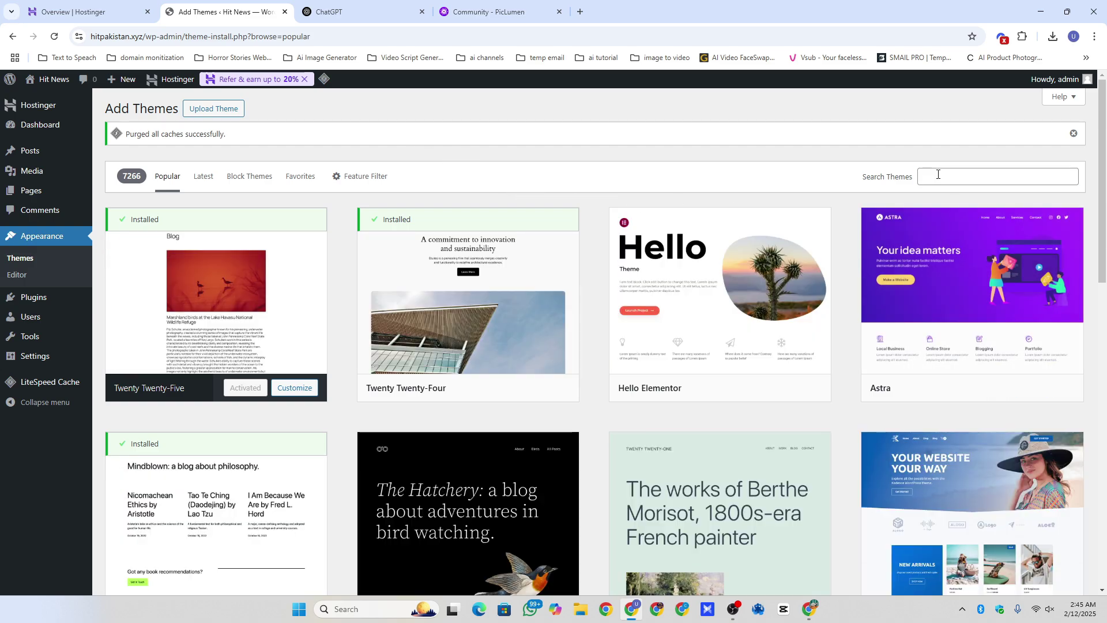
left_click(935, 176)
type("g")
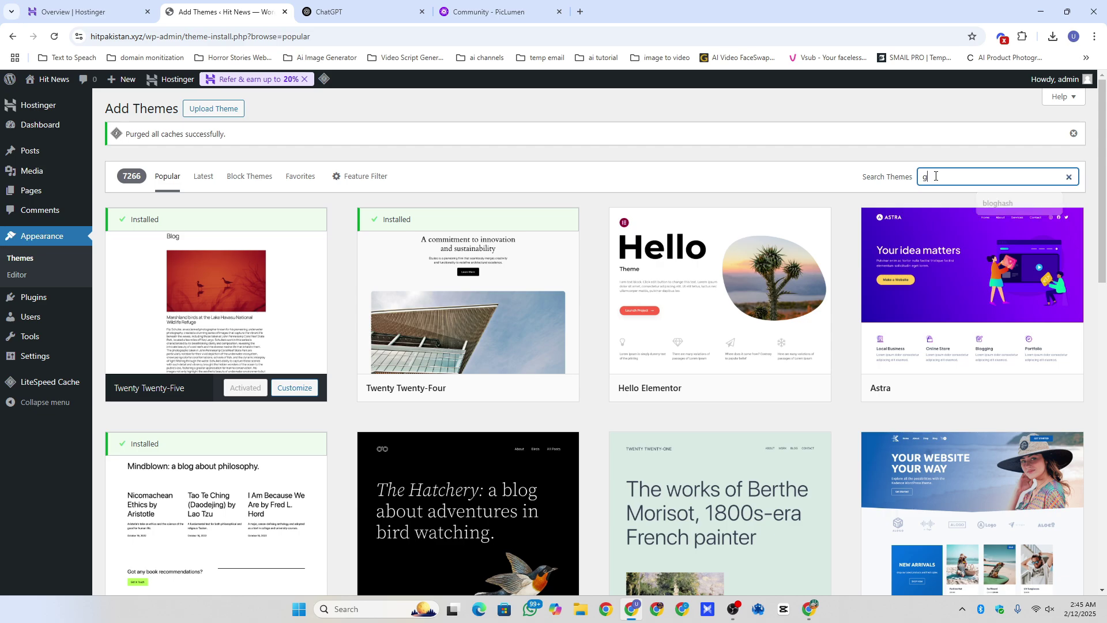
type("ener")
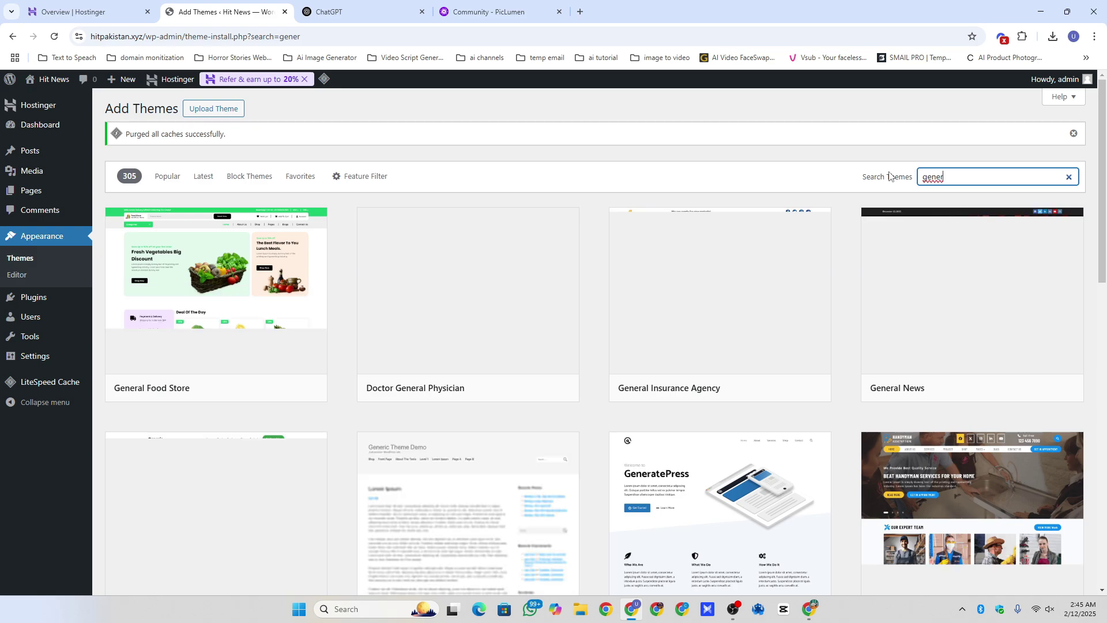
scroll(849, 409, "down", 2)
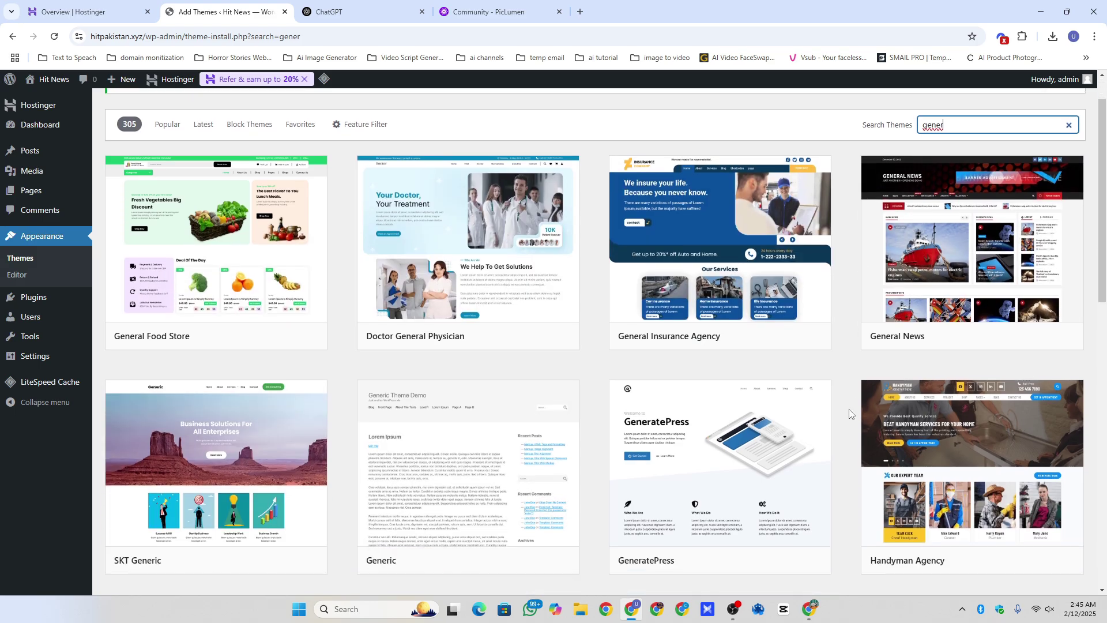
Install and activate the GeneratePress theme, and dismiss the notices on the themes page
left_click(726, 367)
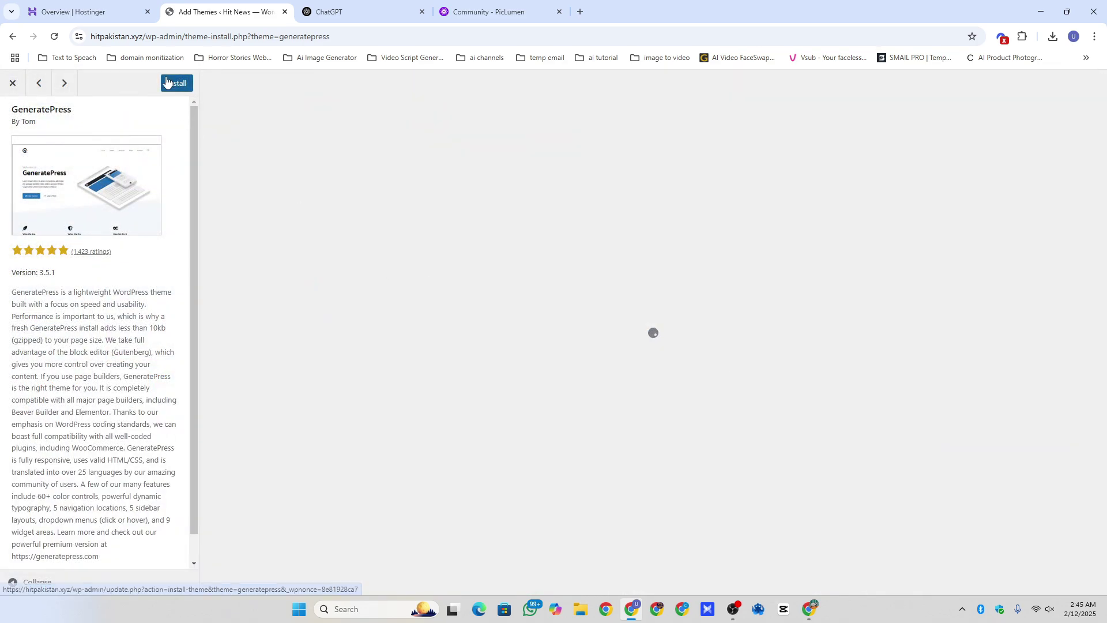
left_click(176, 83)
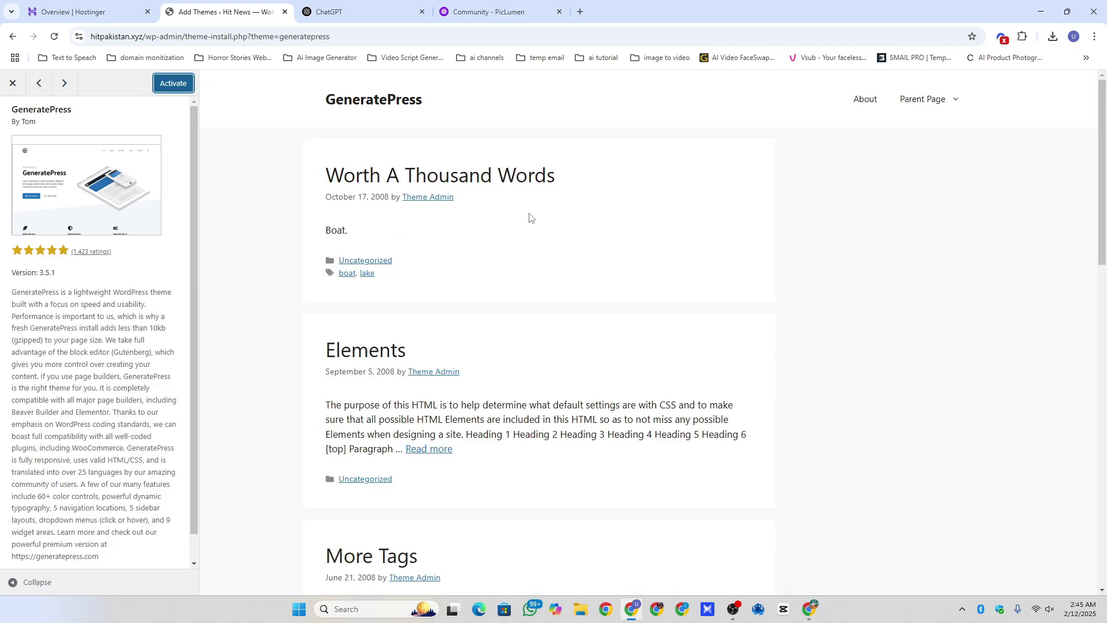
left_click(168, 83)
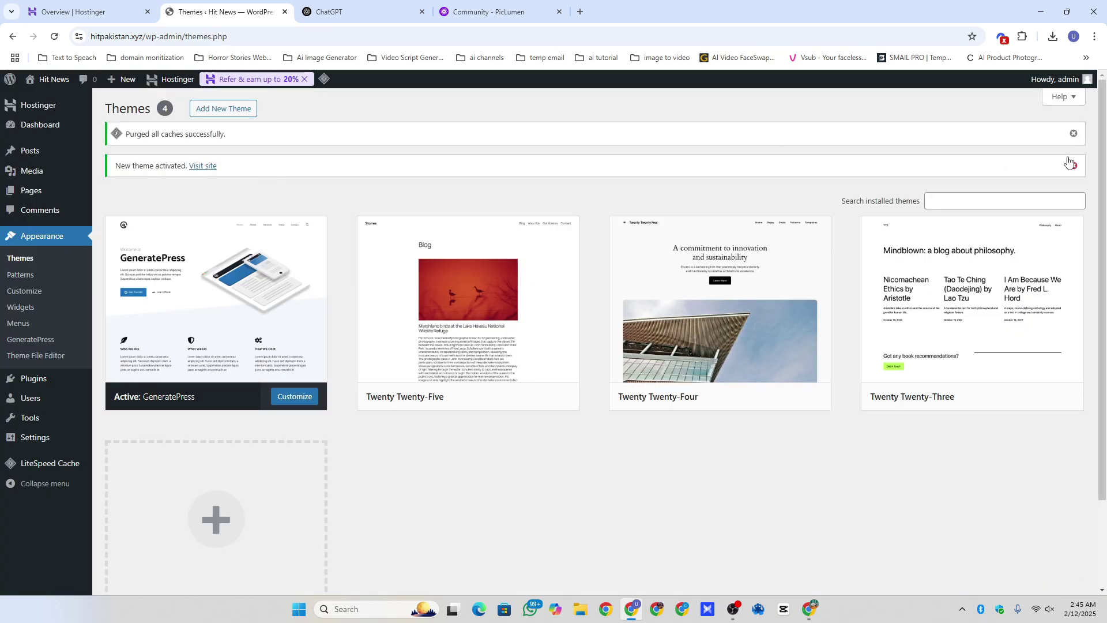
left_click(1074, 134)
left_click(1073, 133)
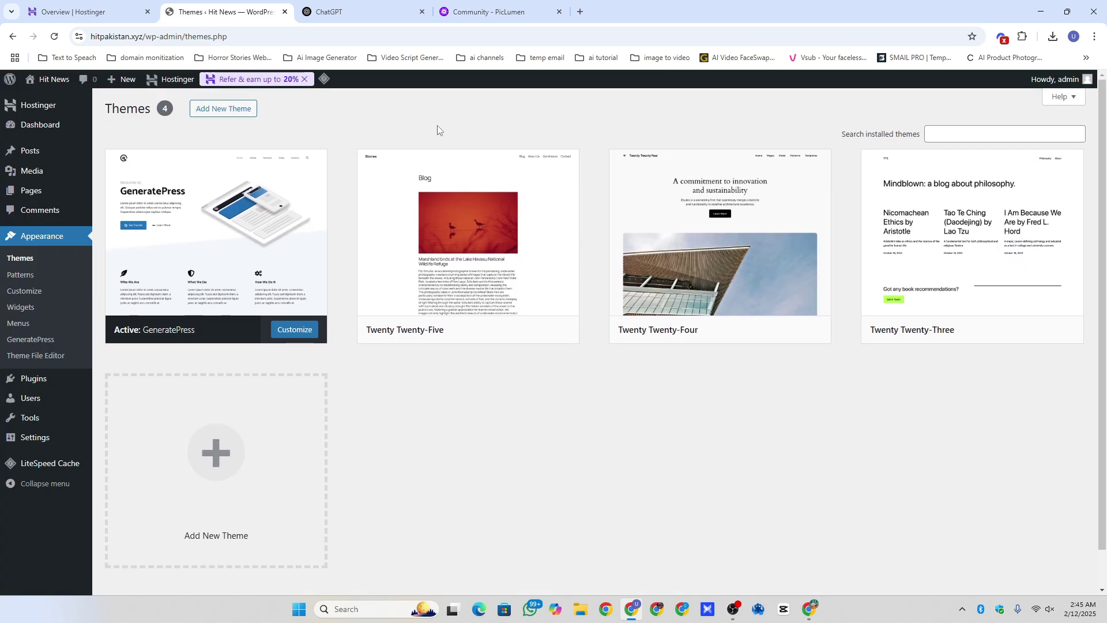
Switch to ChatGPT and send: give me an 10 articles idea about this topic "Insurance". idea should be unique
left_click(351, 3)
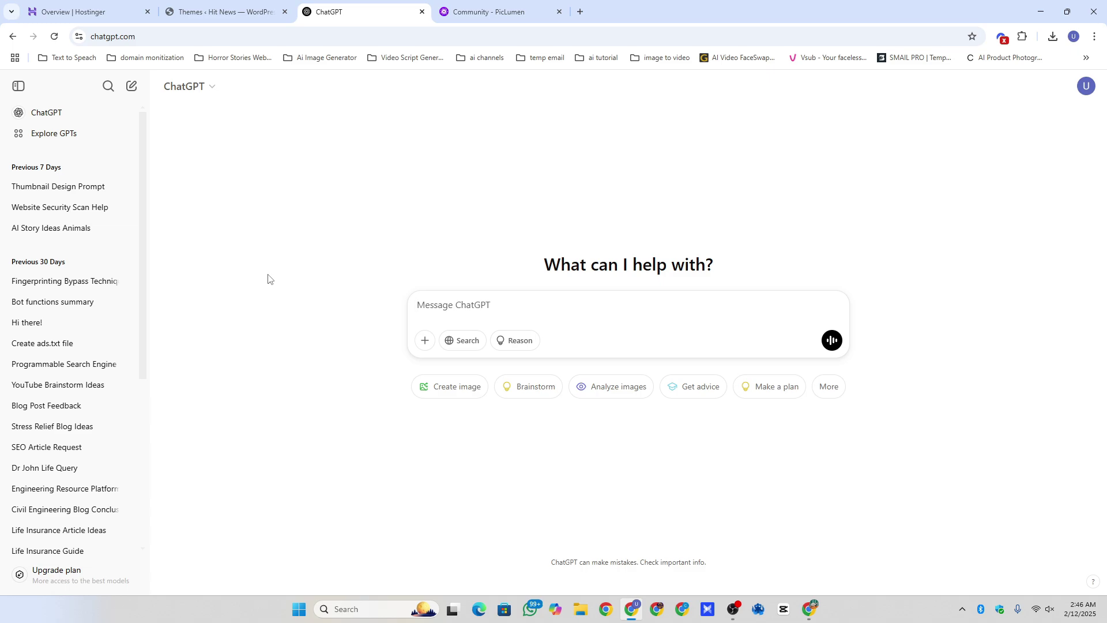
type("gv")
type("ive me an ")
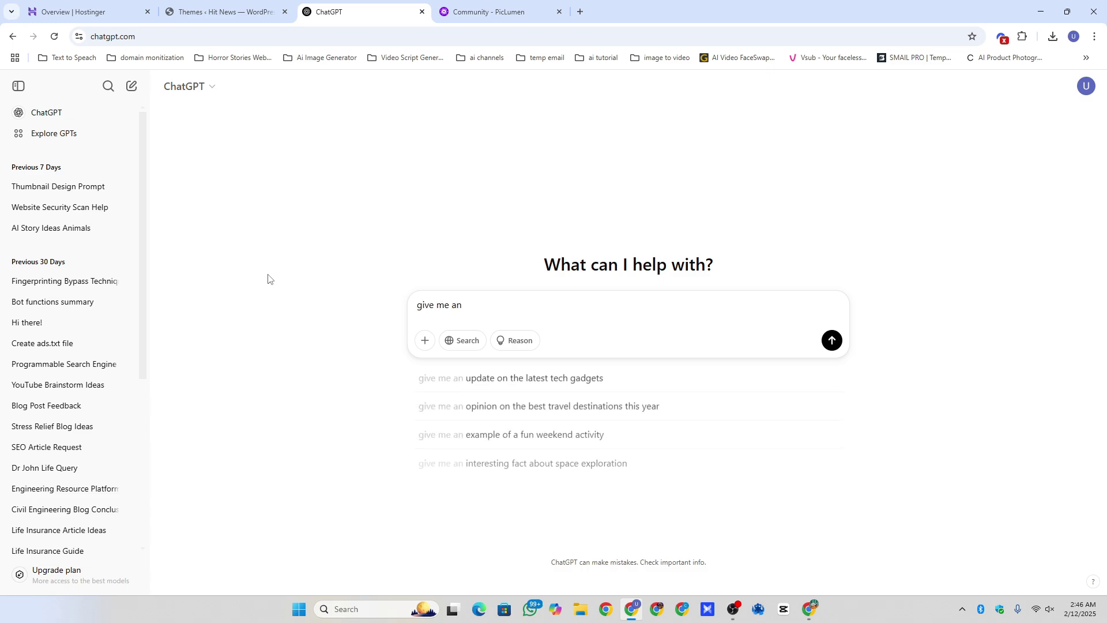
type("10 article")
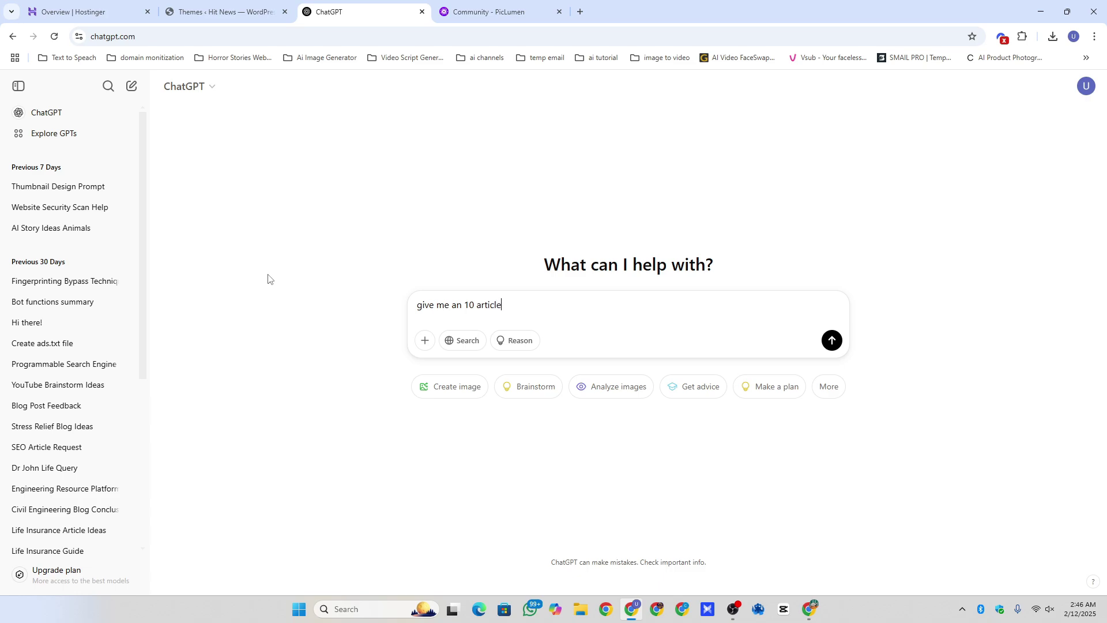
type("s idea about this topic \"Insurance\".")
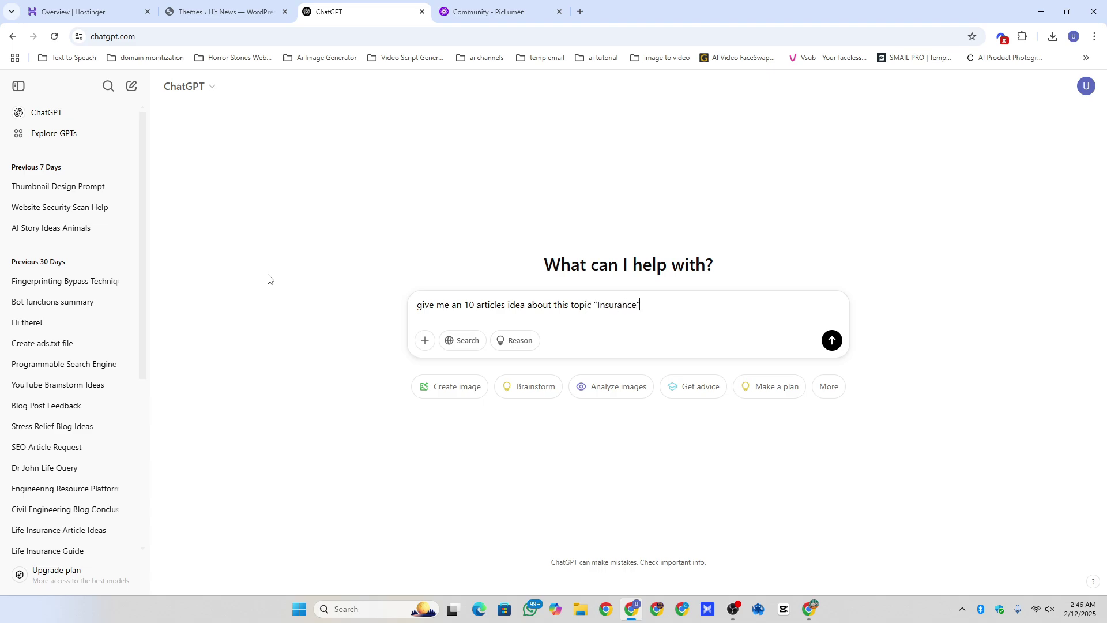
type(" idea should be unique")
key("Return")
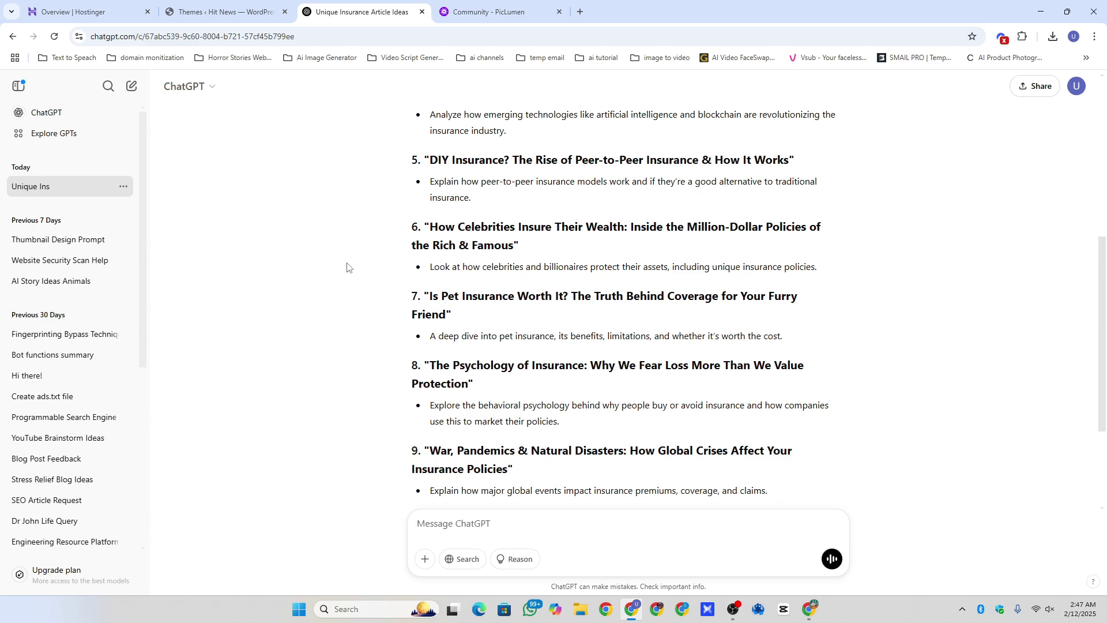
Copy the title of the first article idea, "The Most Bizarre Insurance Policies Ever Sold: You Won't Believe #5", from the ChatGPT reply
scroll(346, 270, "down", 3)
scroll(364, 297, "up", 10)
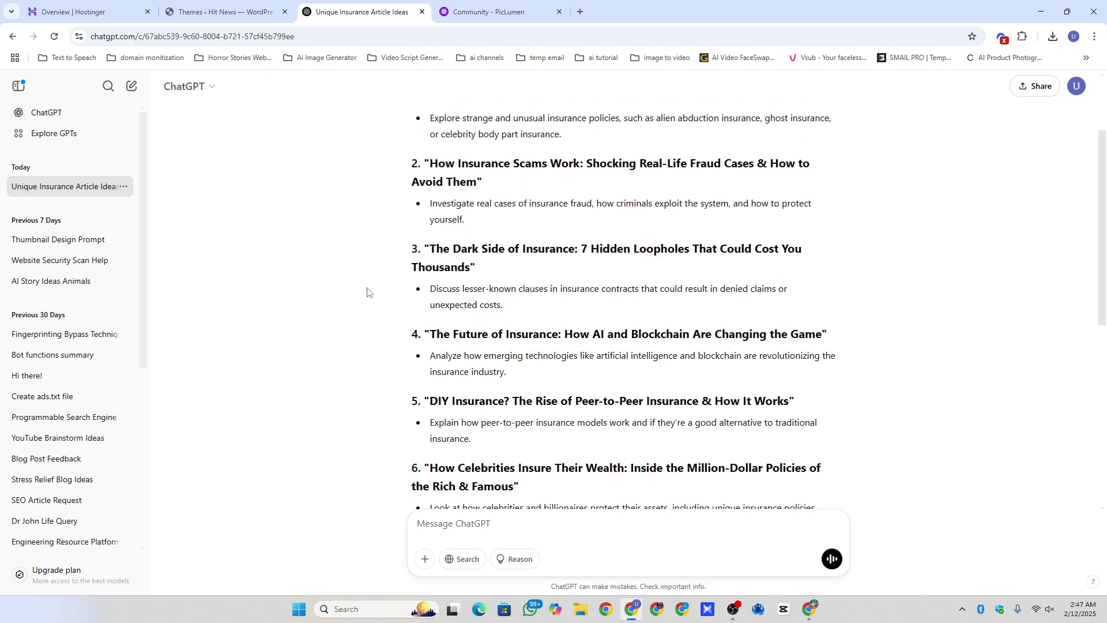
left_click_drag(432, 217, 795, 211)
right_click(795, 212)
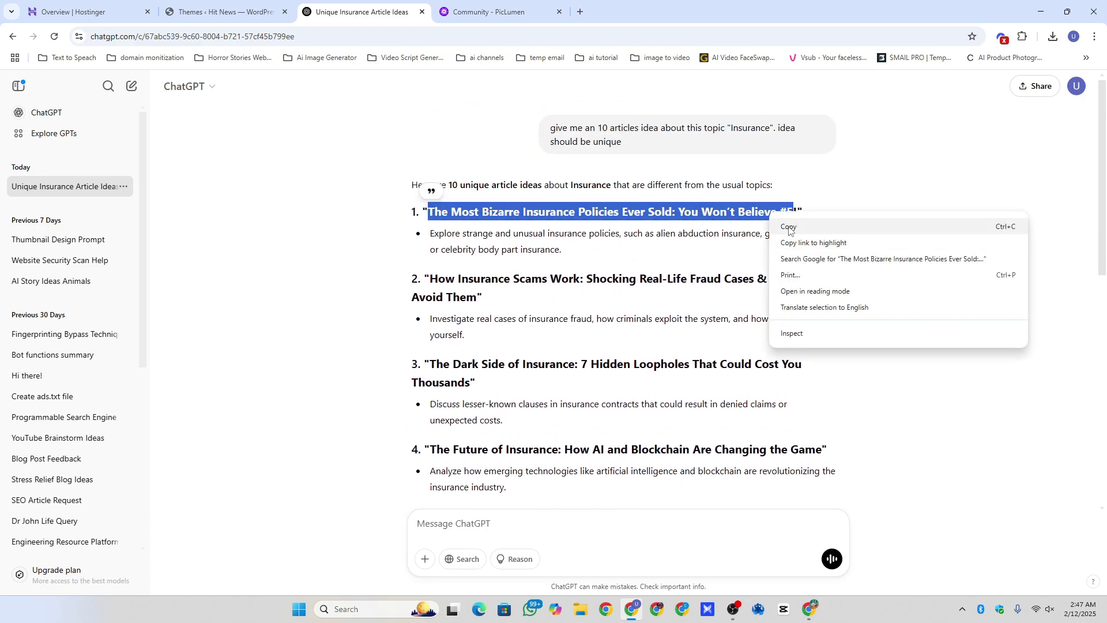
left_click(799, 225)
Ask ChatGPT for an article of about 2000 words on the copied title, SEO optimised, in simple English, unique and not copied from any other site
left_click(444, 532)
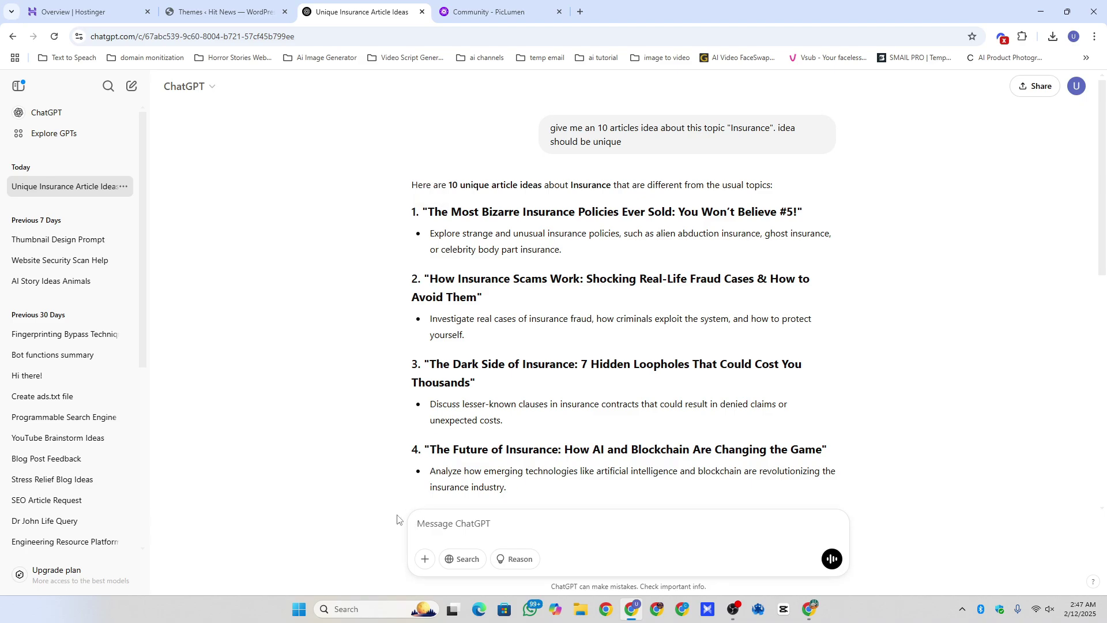
type("write an article about 2000 ")
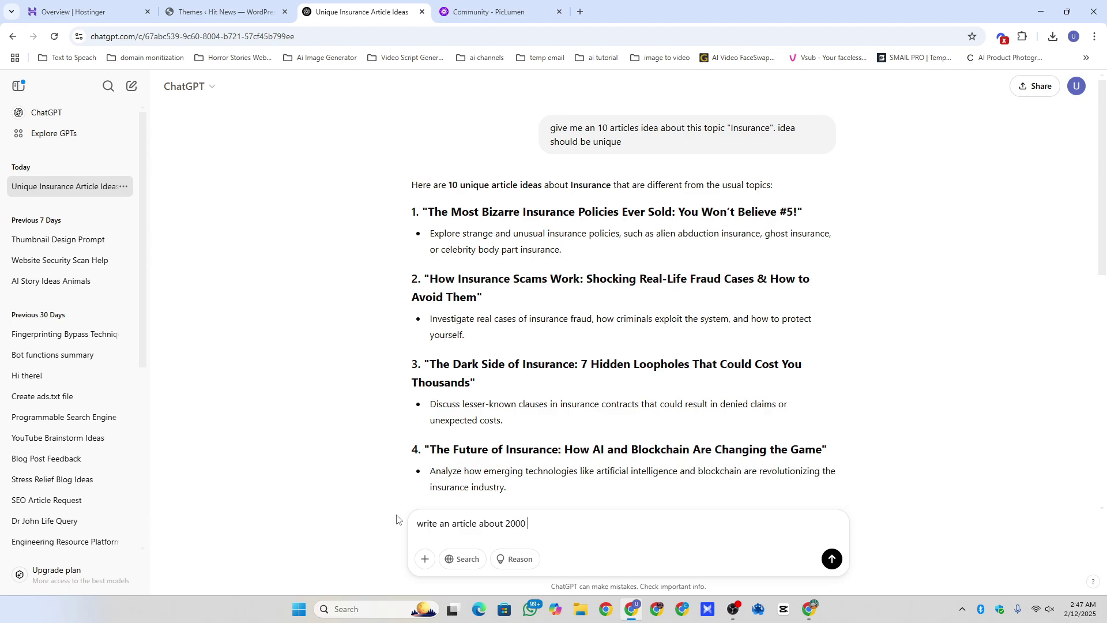
type("words with seo optimised an")
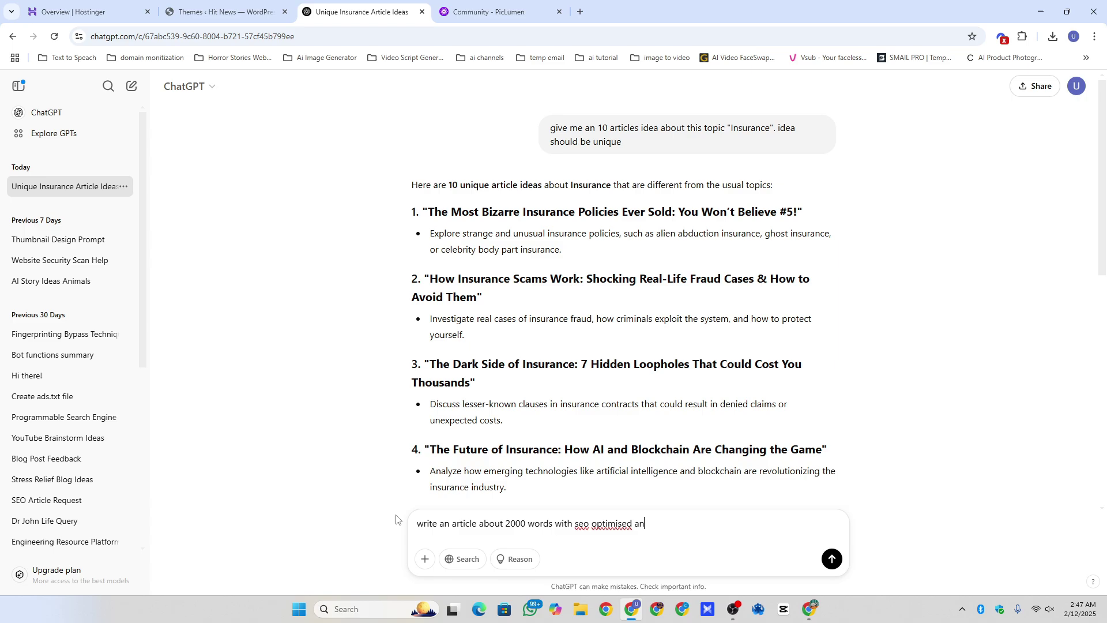
type("d with simple english language")
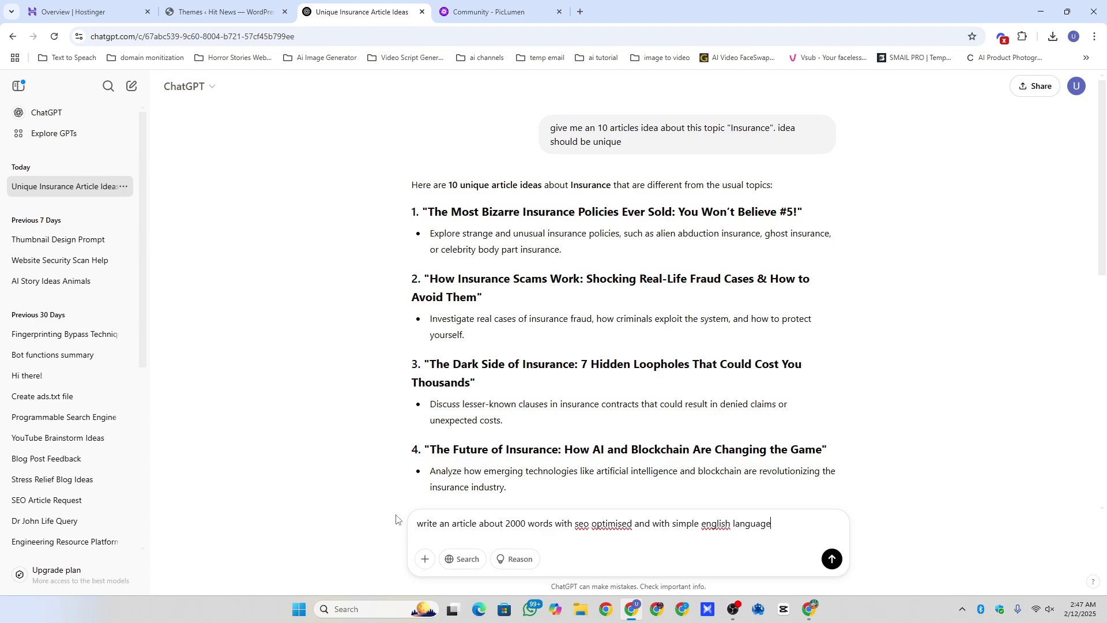
type(".")
key("ctrl+v")
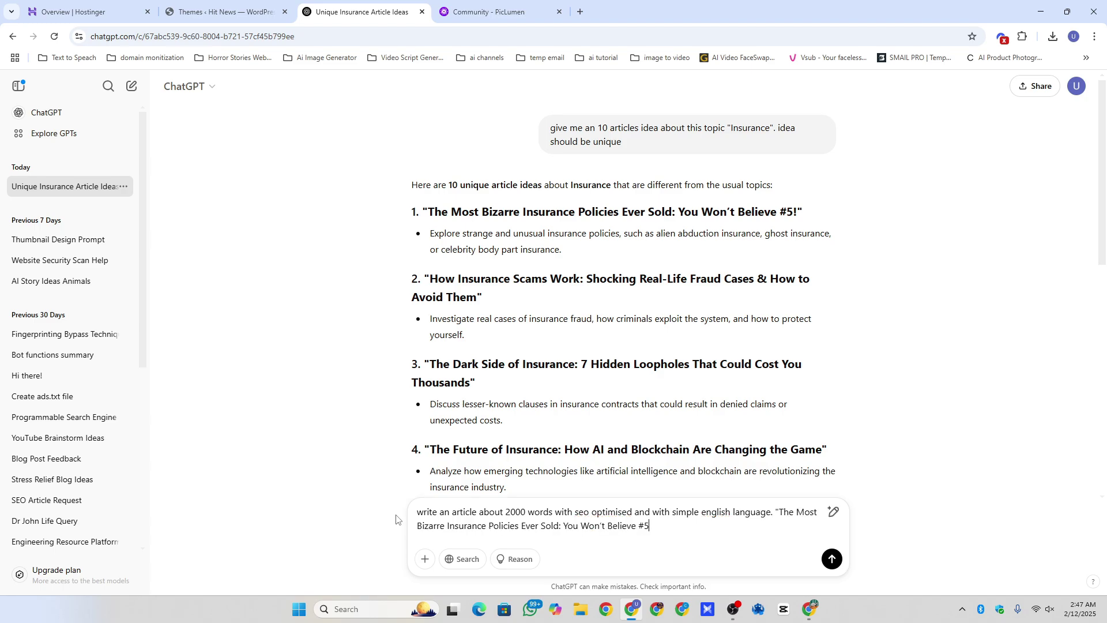
type("\" this is my topic article should")
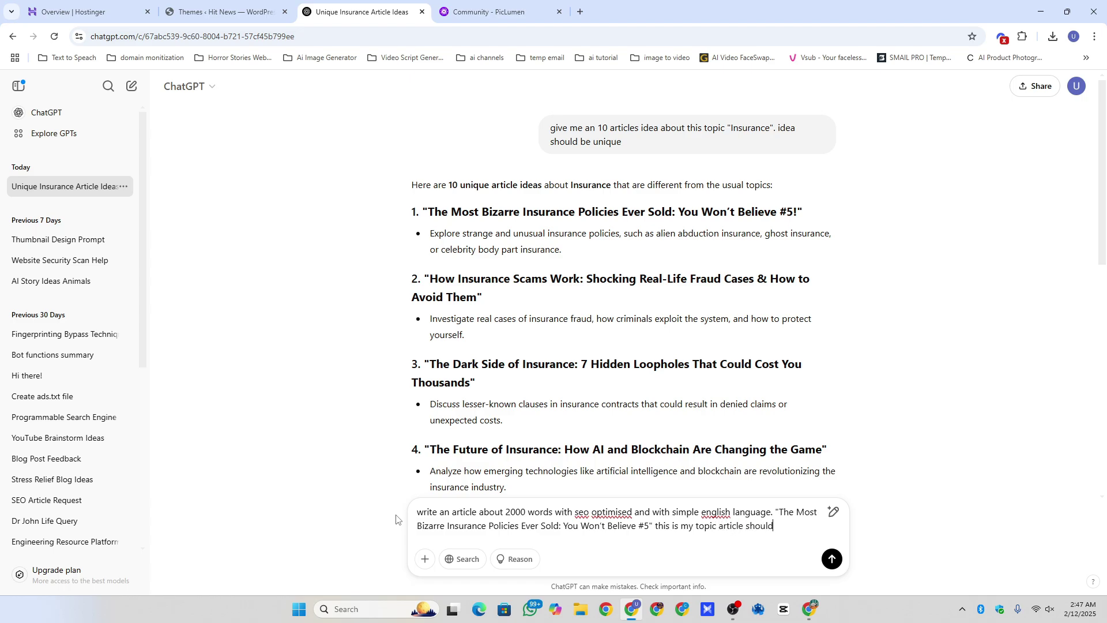
type(" be unique. ")
type("do not cop")
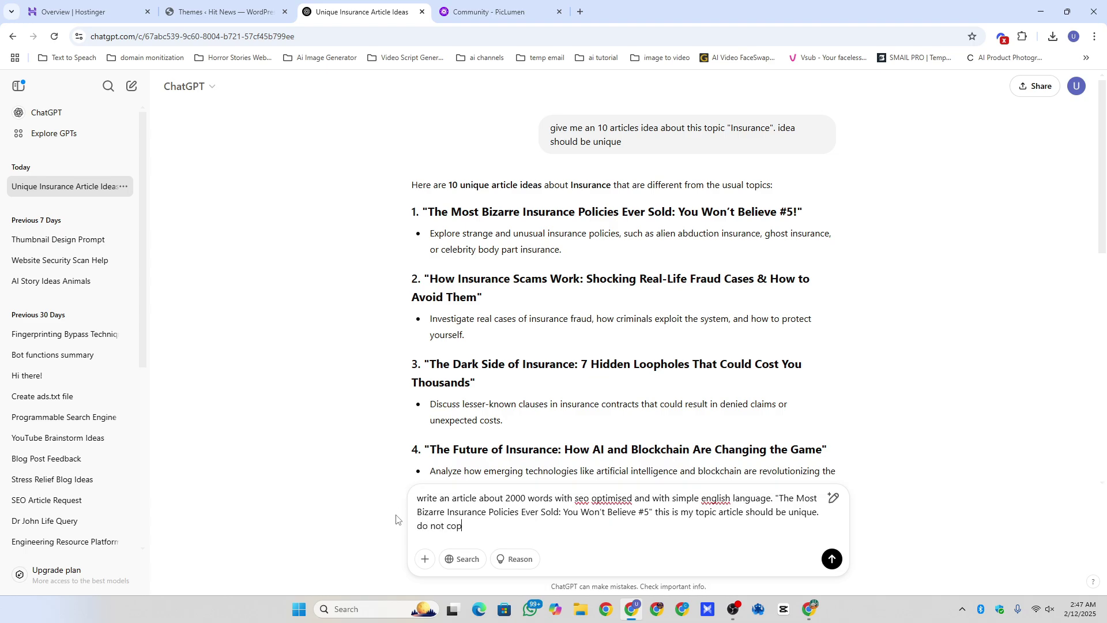
type("y from any other site")
key("Return")
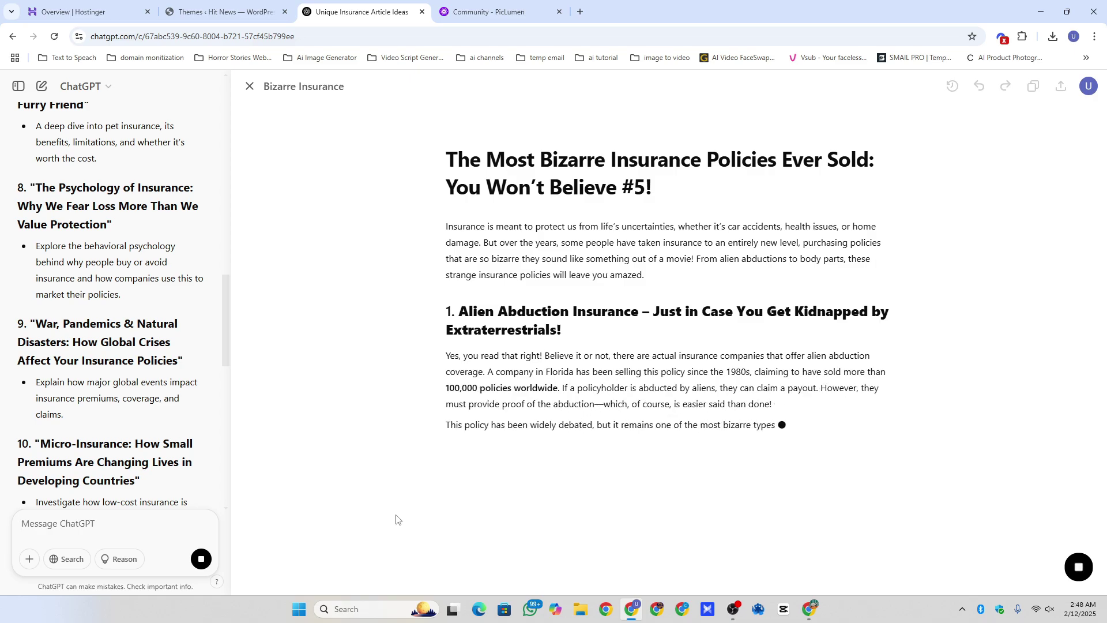
scroll(410, 261, "down", 1)
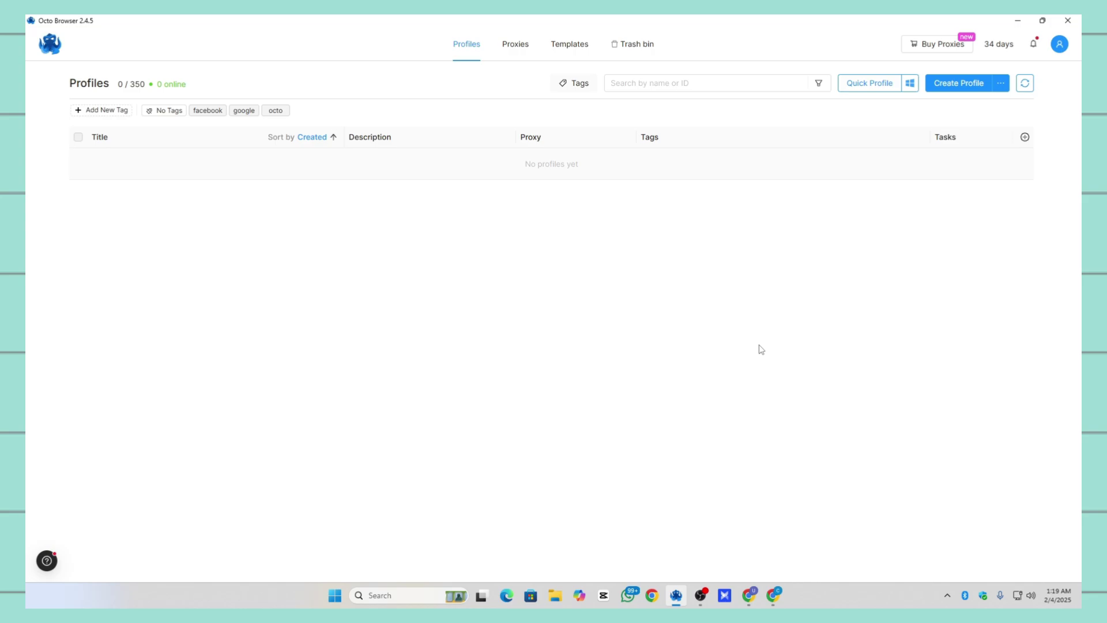
Switch to Octo Browser, start a new profile named "facebook account" and open the setup of a new proxy for it
left_click(942, 81)
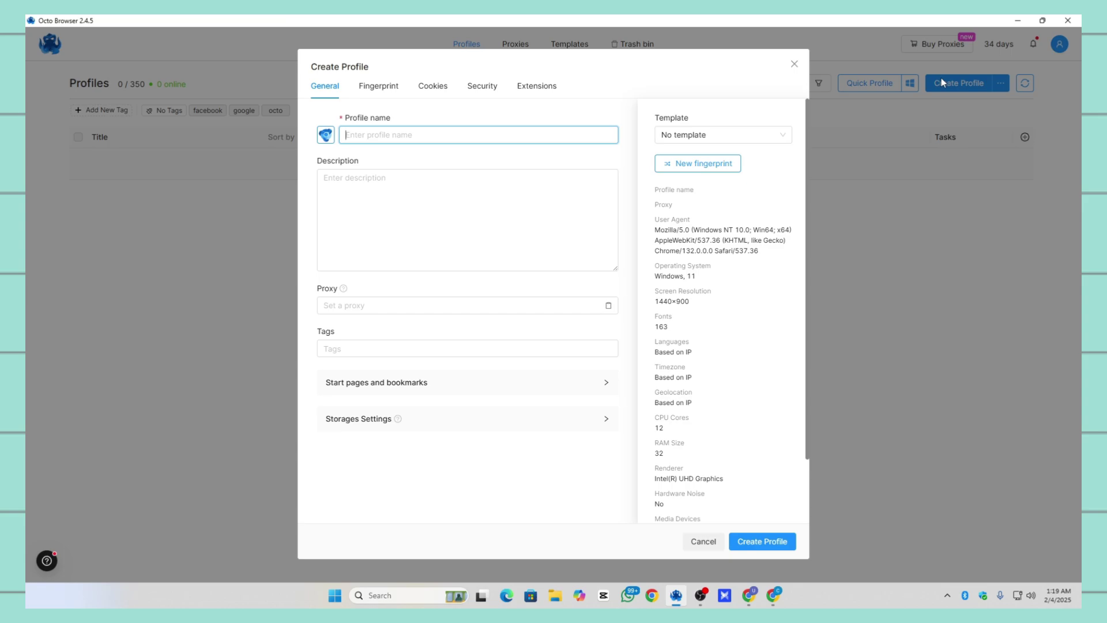
type("fa")
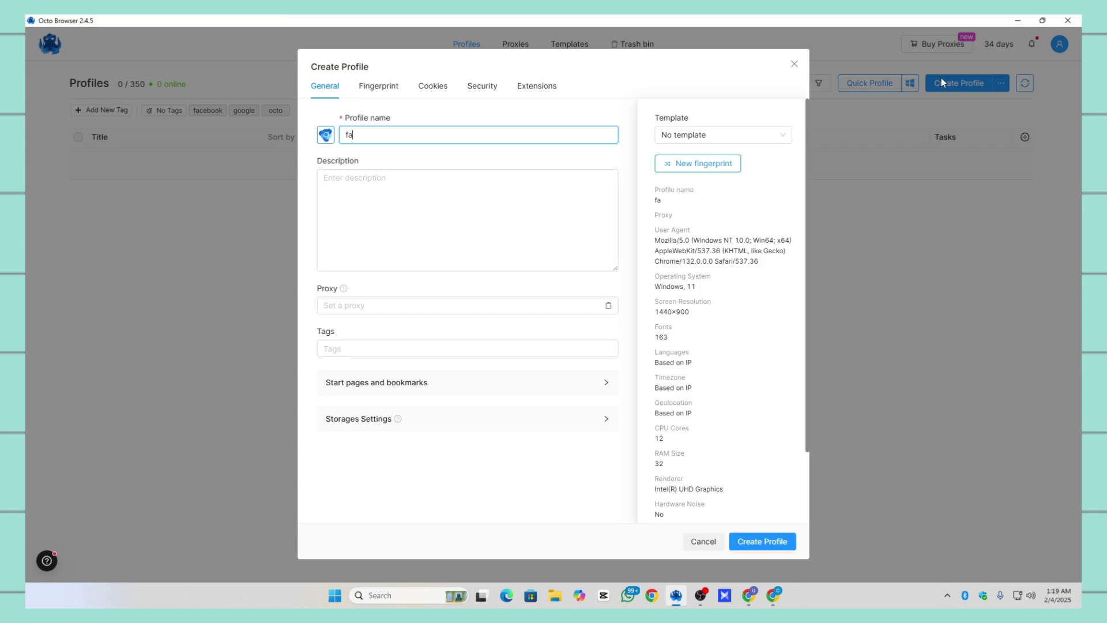
type("cebook account")
left_click(457, 307)
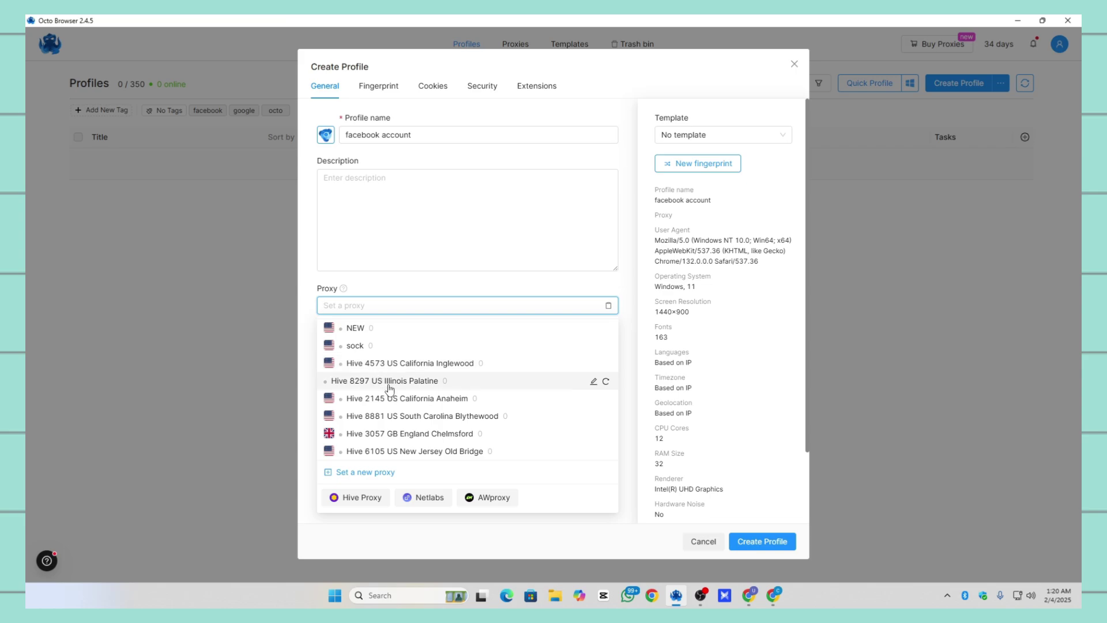
left_click(355, 474)
left_click(491, 254)
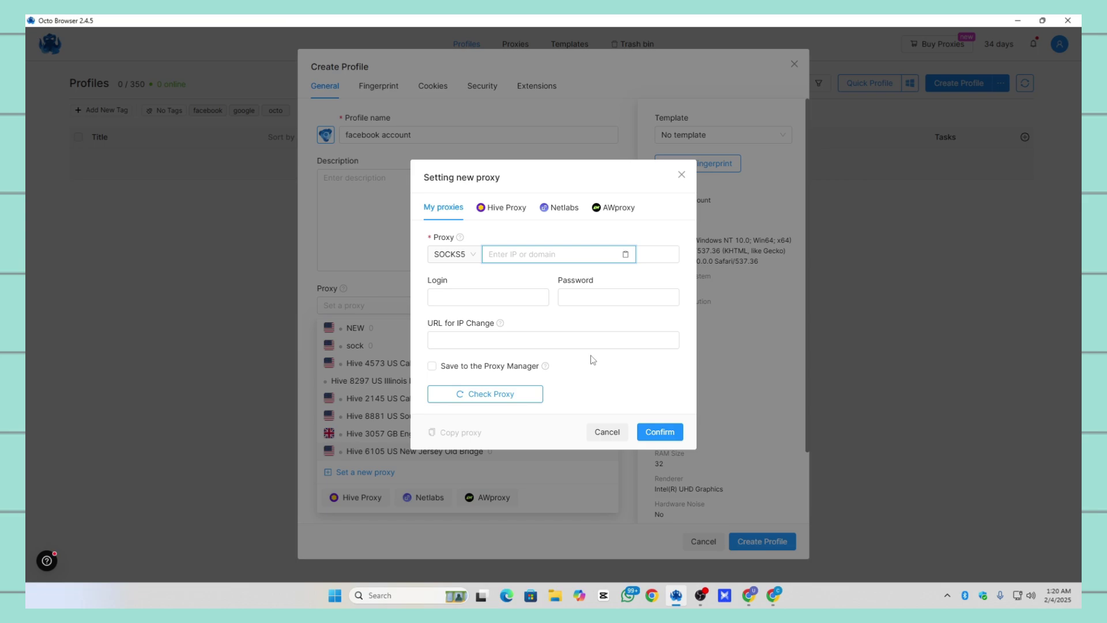
left_click(468, 255)
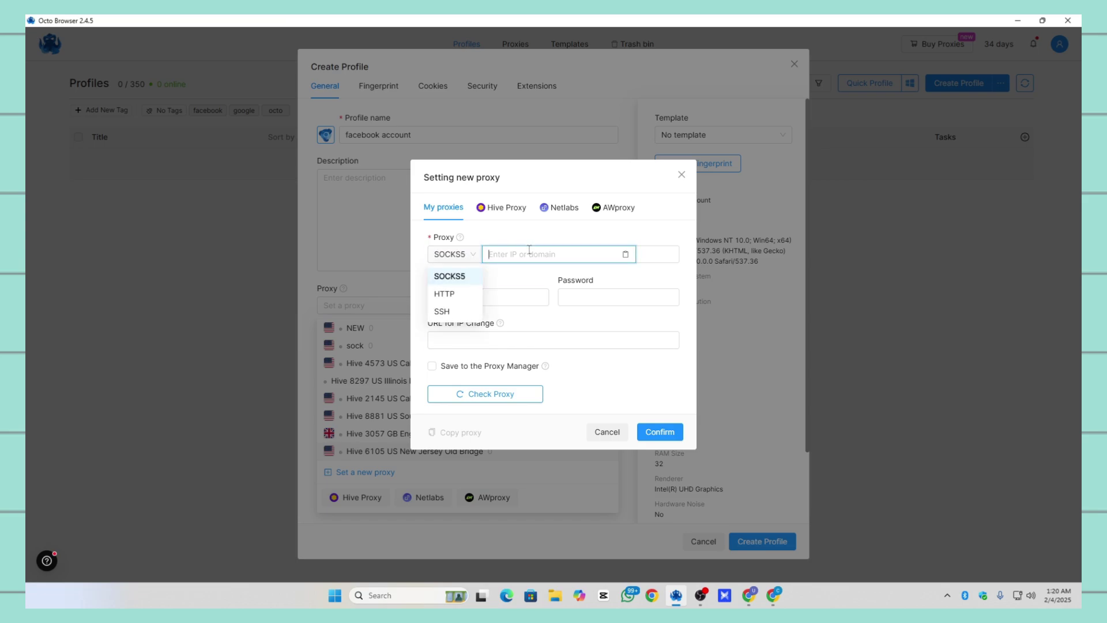
left_click(452, 254)
left_click(452, 254)
left_click(458, 302)
left_click(524, 254)
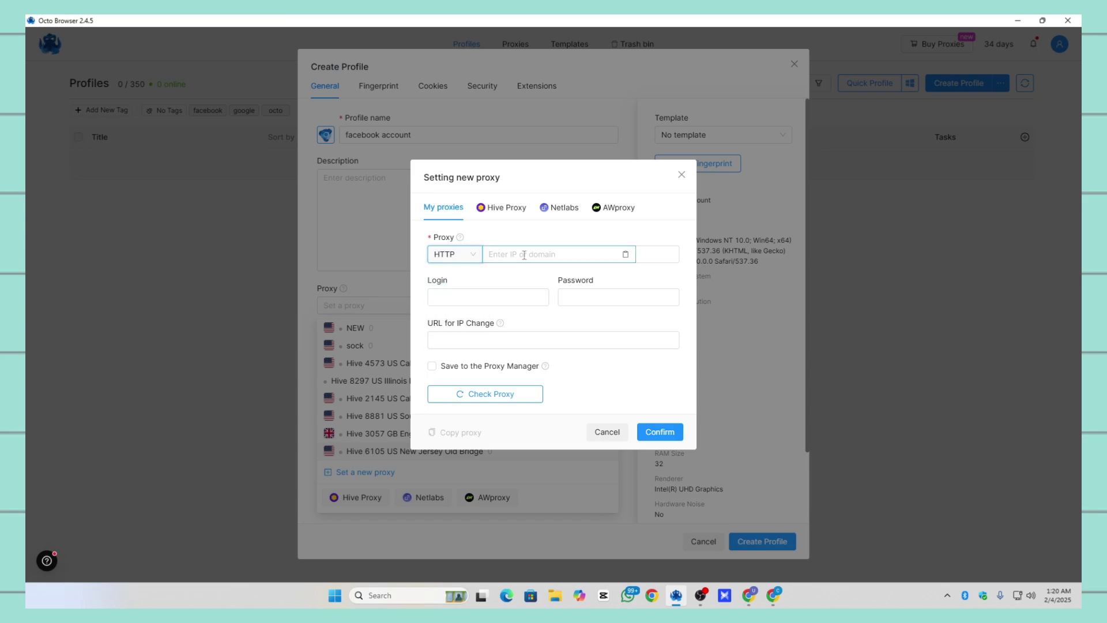
Add a residential Hive Proxy with United States as its country to the profile
left_click(518, 218)
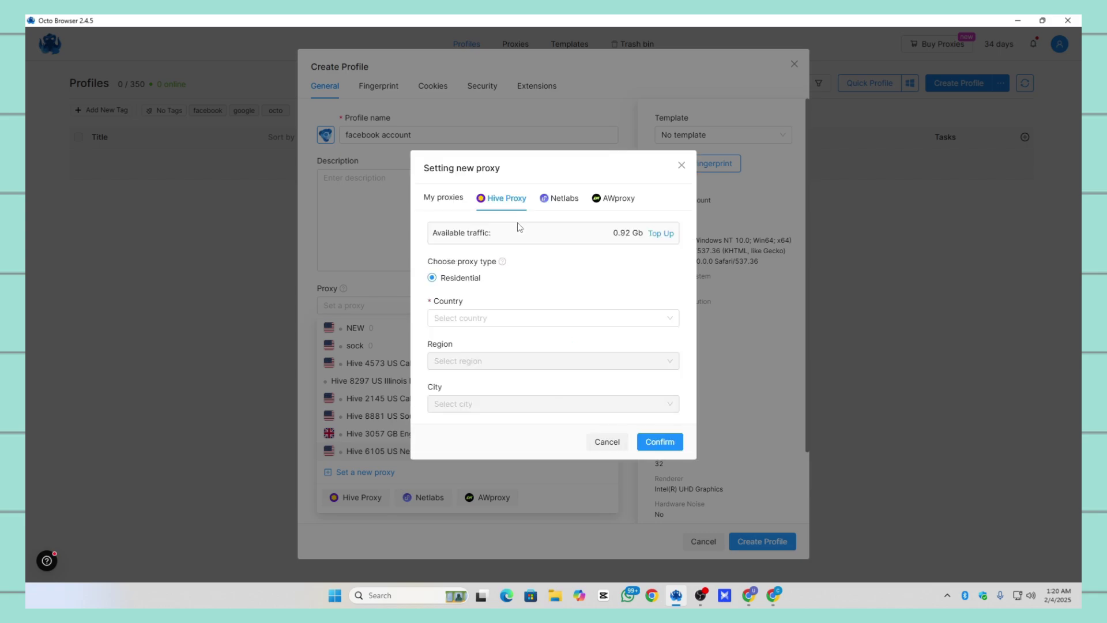
left_click(500, 318)
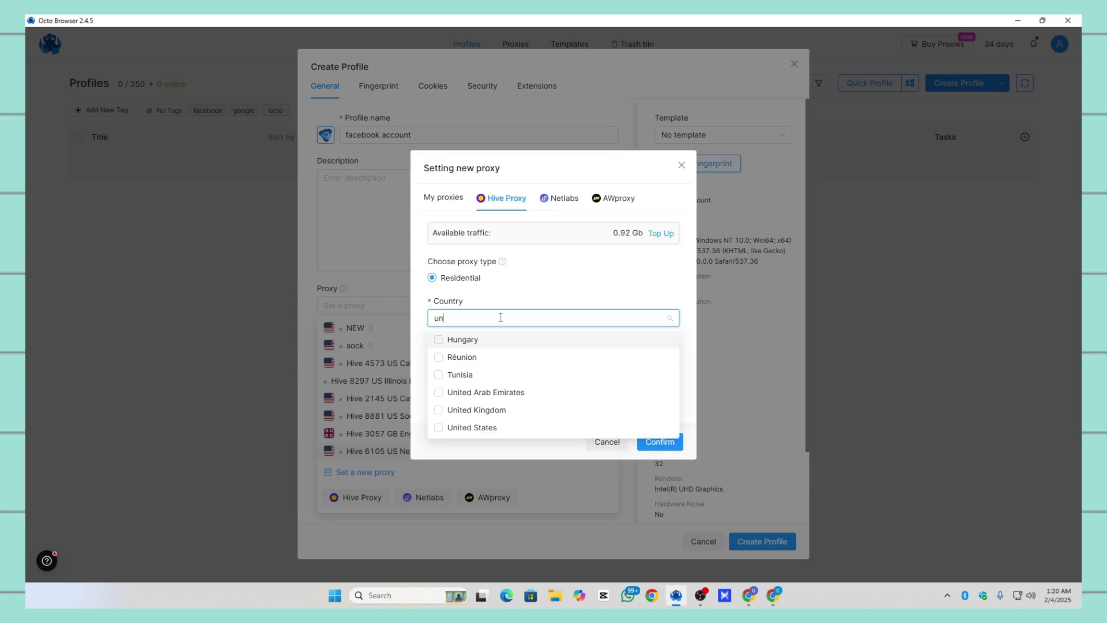
type("ited")
left_click(507, 373)
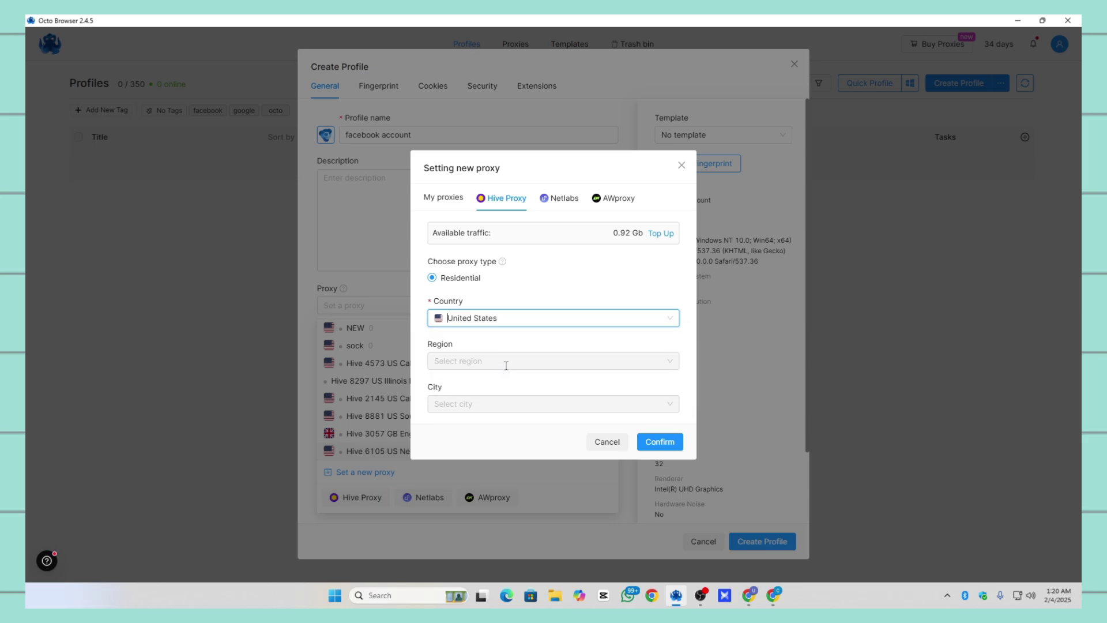
left_click(659, 441)
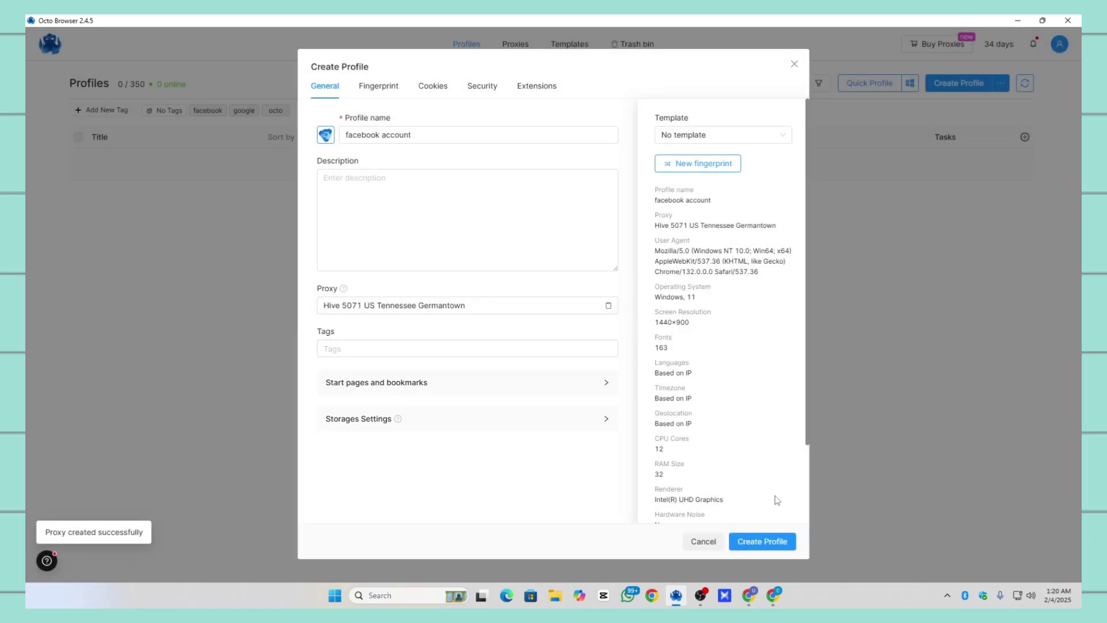
Create the facebook account profile, then check its proxy and launch it
left_click(767, 541)
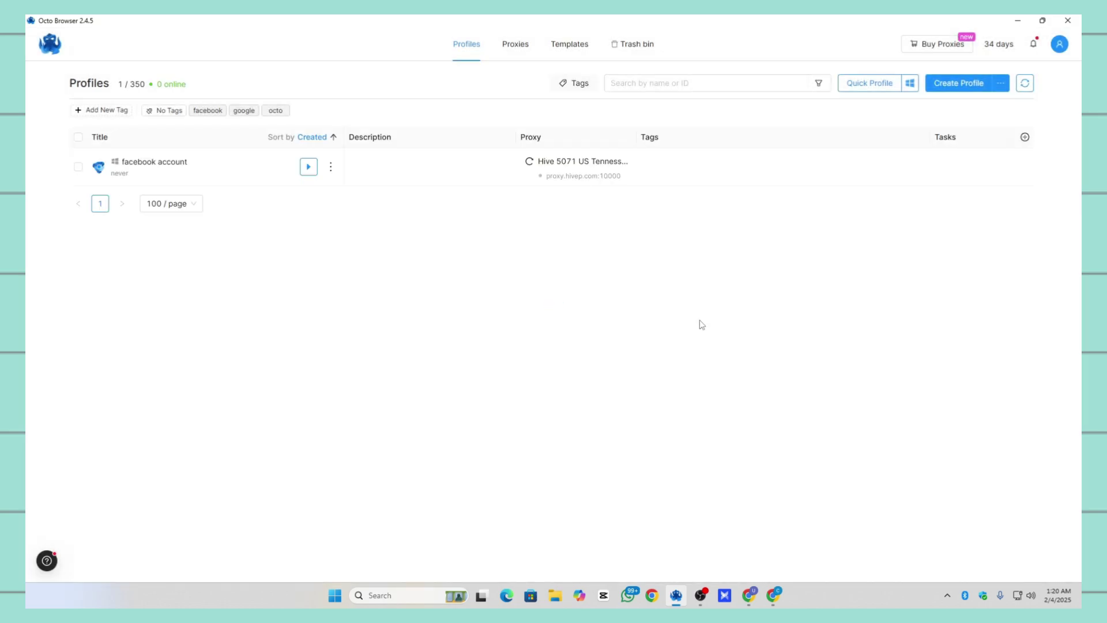
left_click(528, 163)
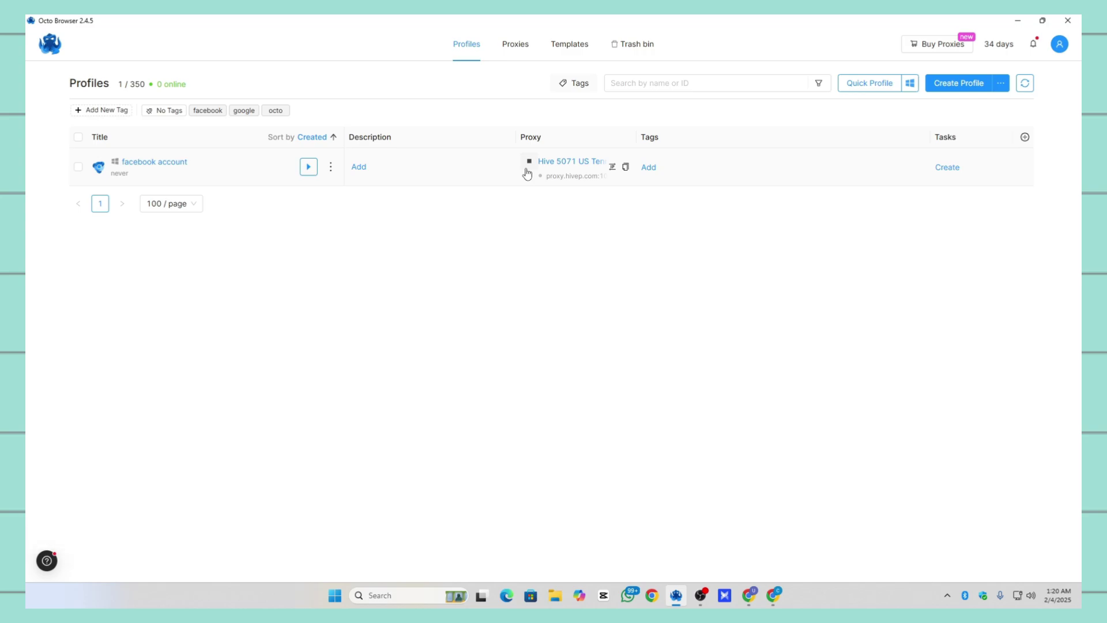
left_click(301, 167)
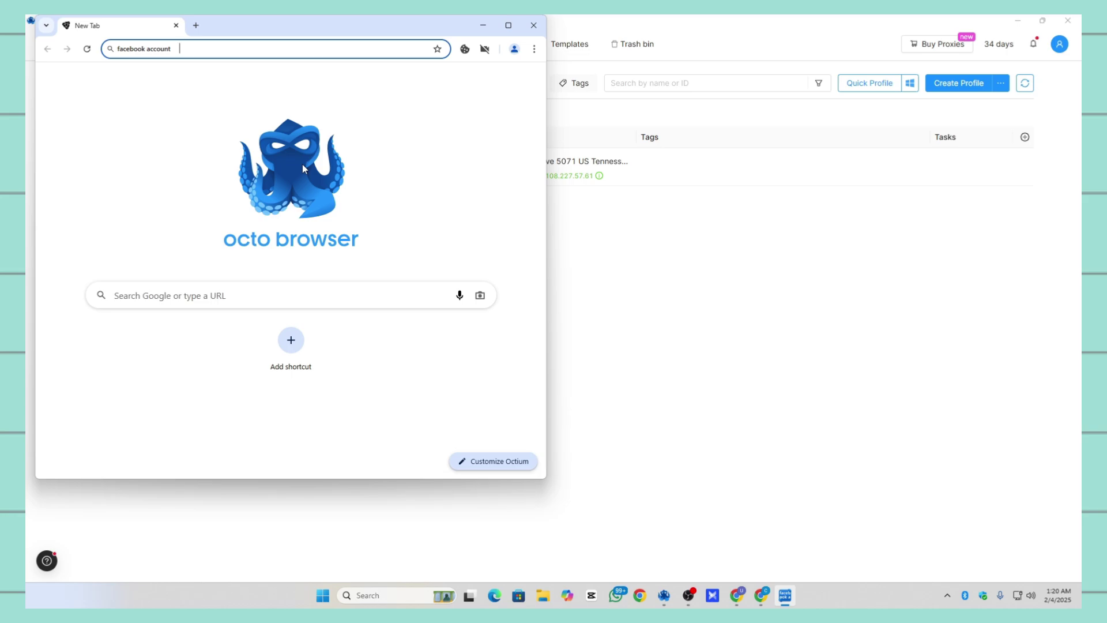
Load whoer.net in the launched profile and maximize its window to check the IP address
type("whoer.net")
key("Return")
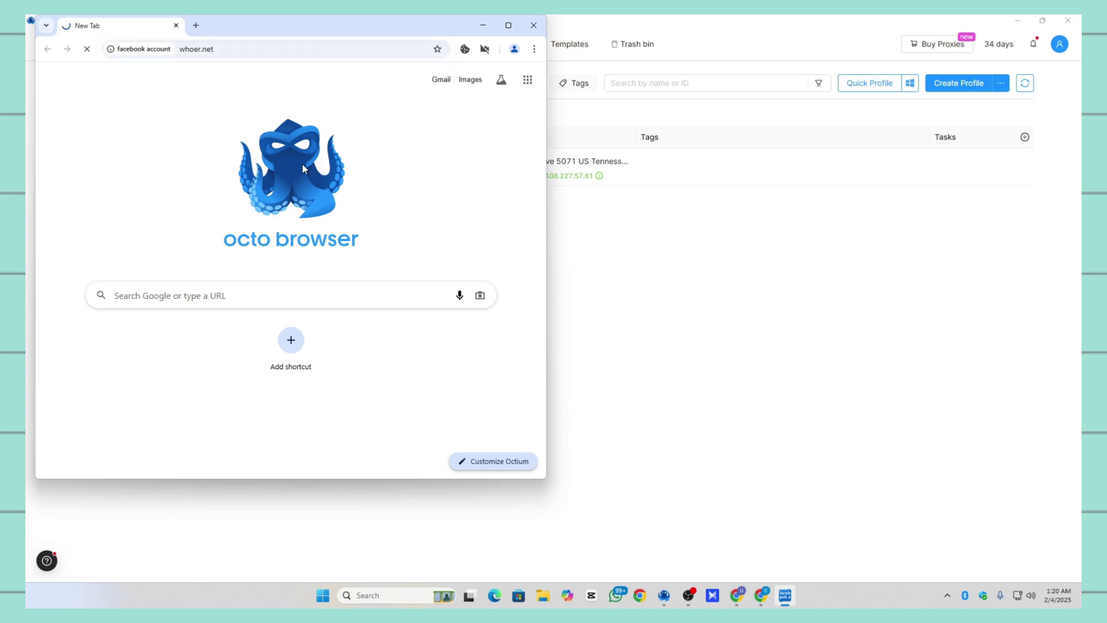
left_click(508, 25)
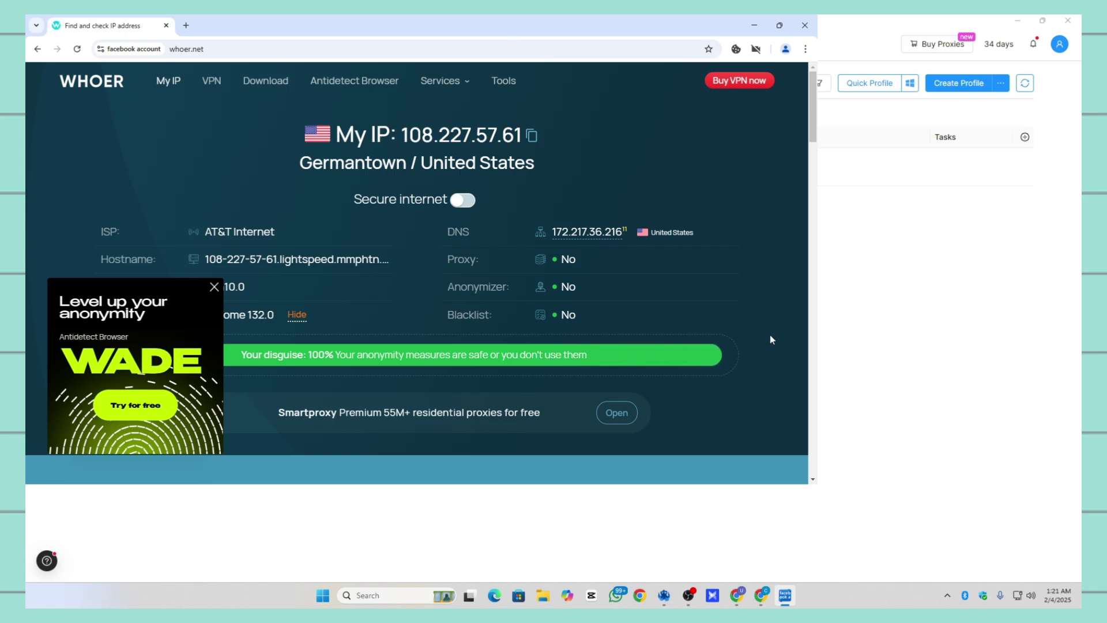
Switch to the Octo Browser website in Chrome and examine the monthly prices of the Starter and Base plans
left_click(761, 594)
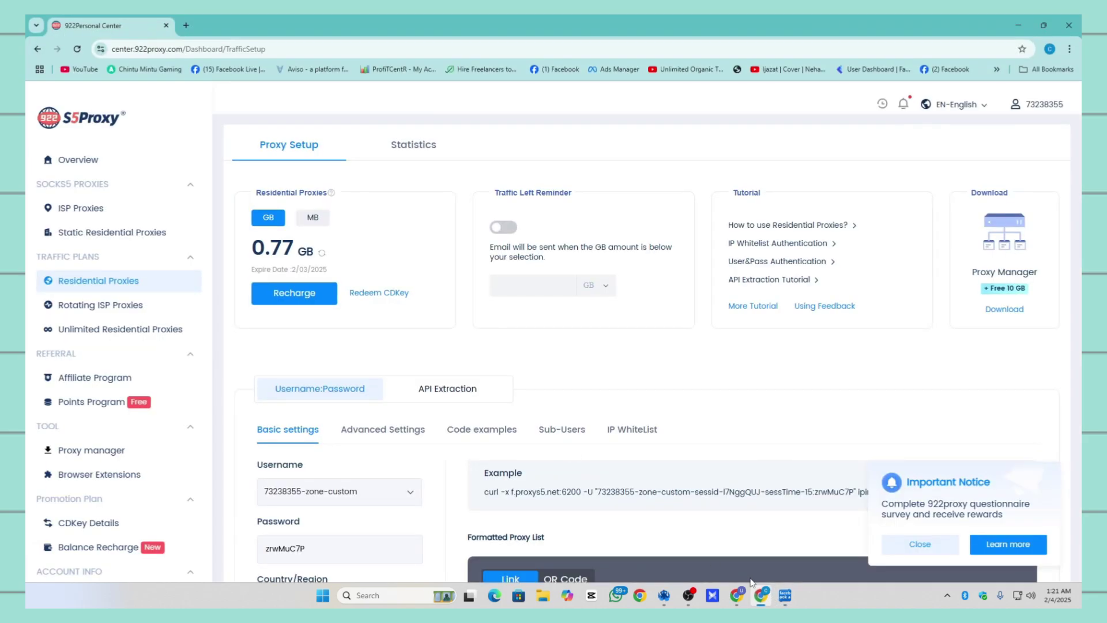
left_click(737, 594)
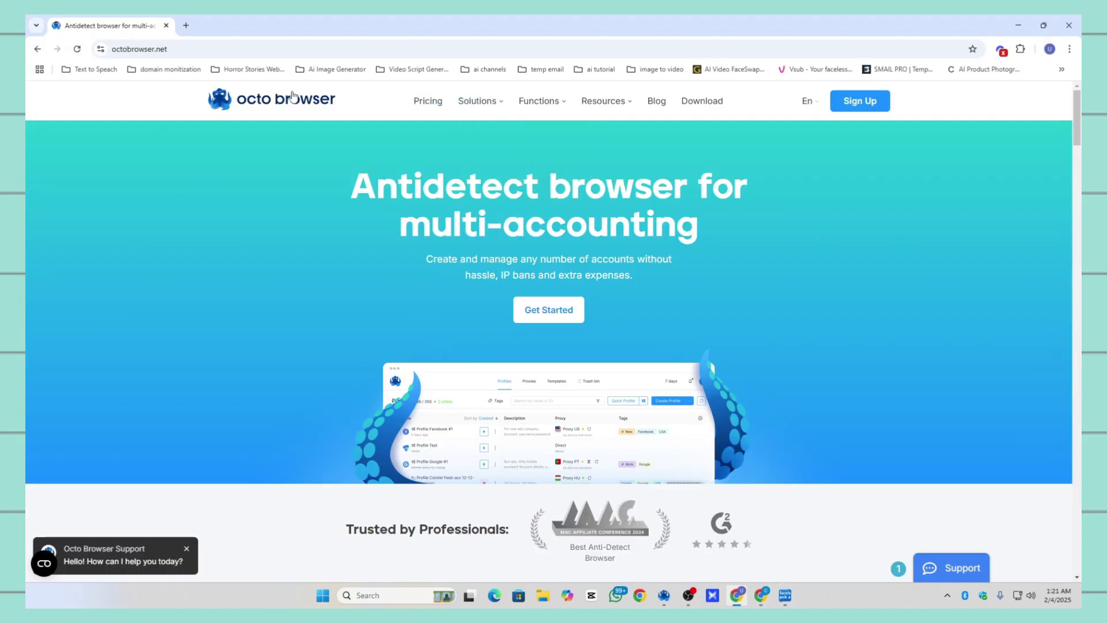
left_click(428, 104)
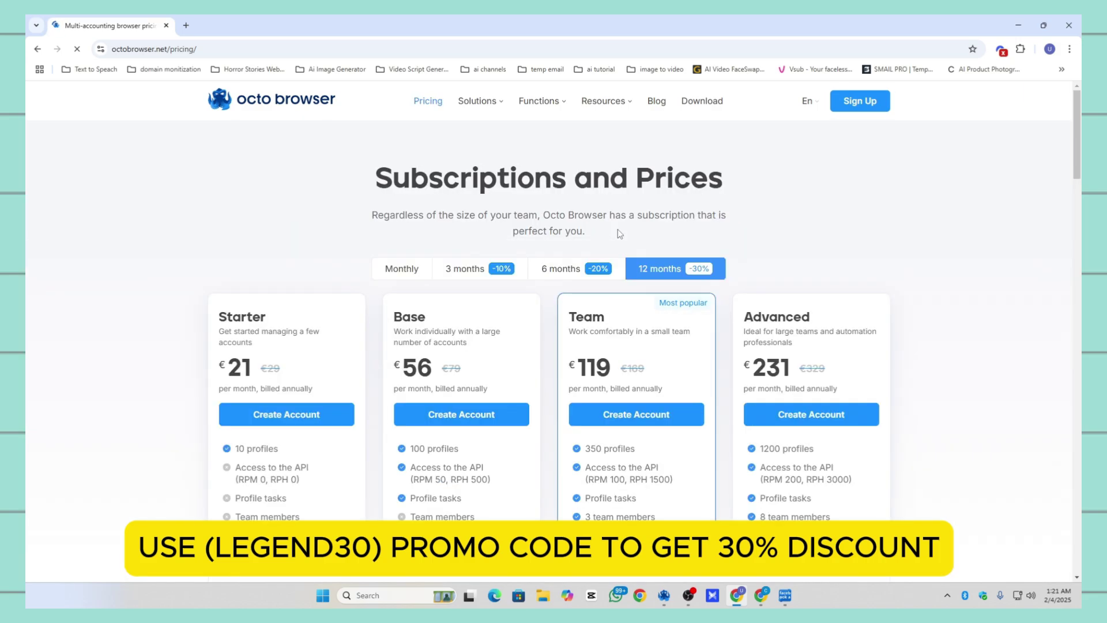
left_click(415, 268)
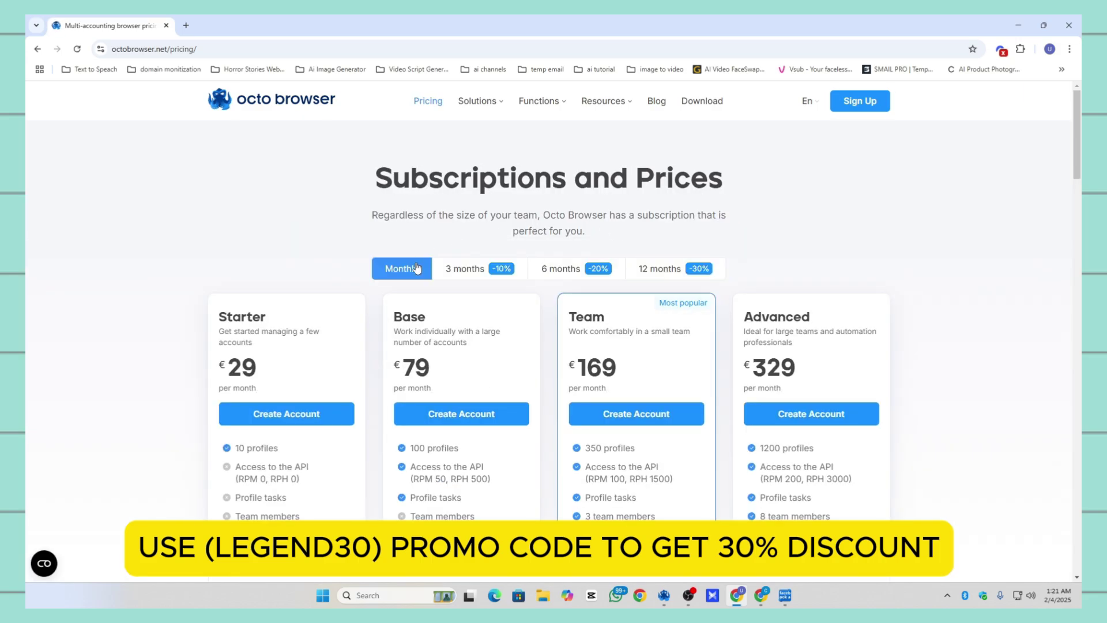
double_click(254, 368)
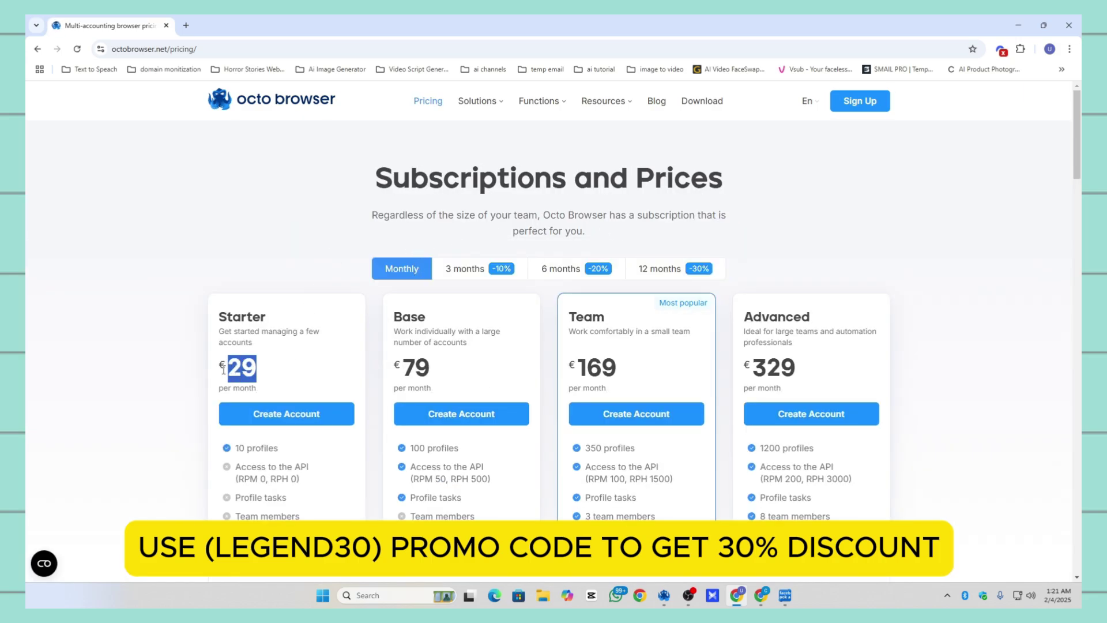
left_click(300, 361)
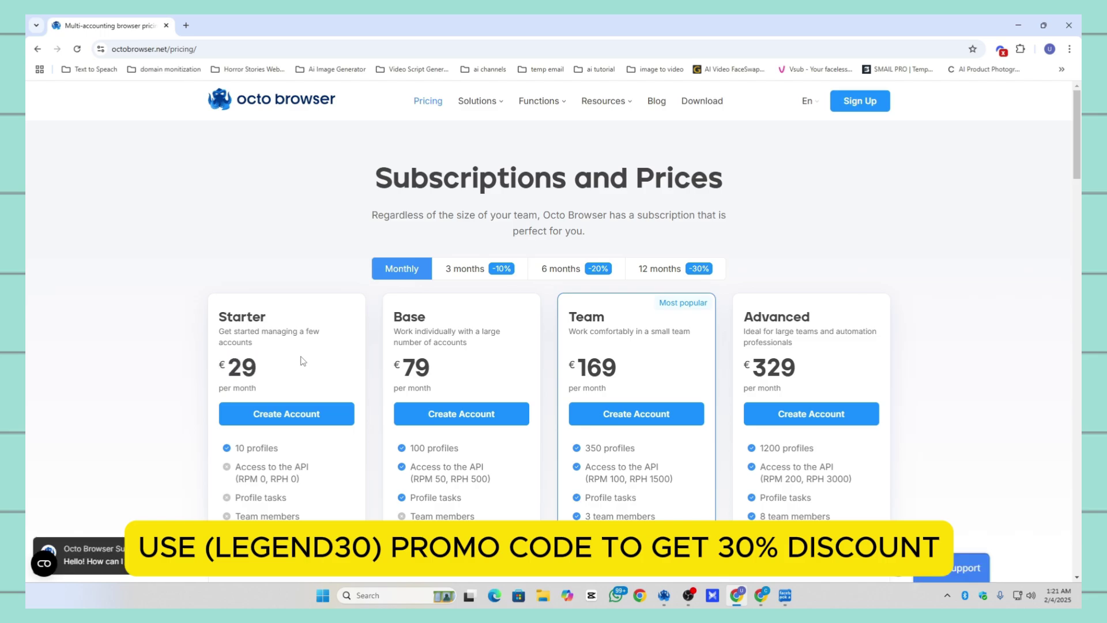
double_click(411, 365)
left_click(488, 356)
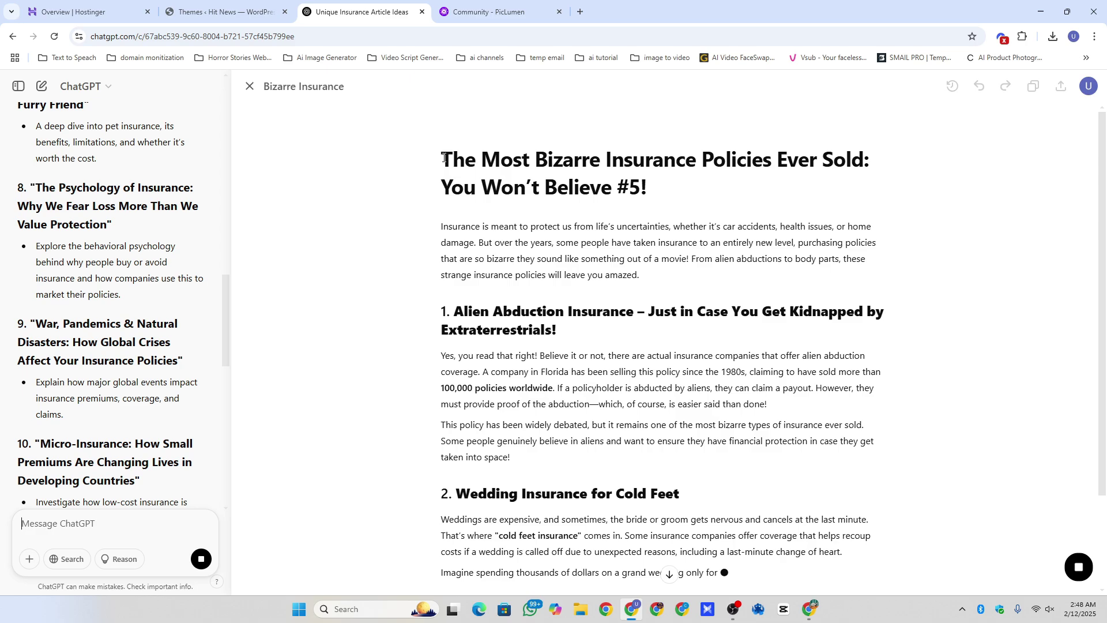
Copy "The Most Bizarre Insurance" from the generated article's title in ChatGPT and switch to the PicLumen community page
left_click_drag(445, 159, 697, 160)
right_click(670, 168)
left_click(688, 176)
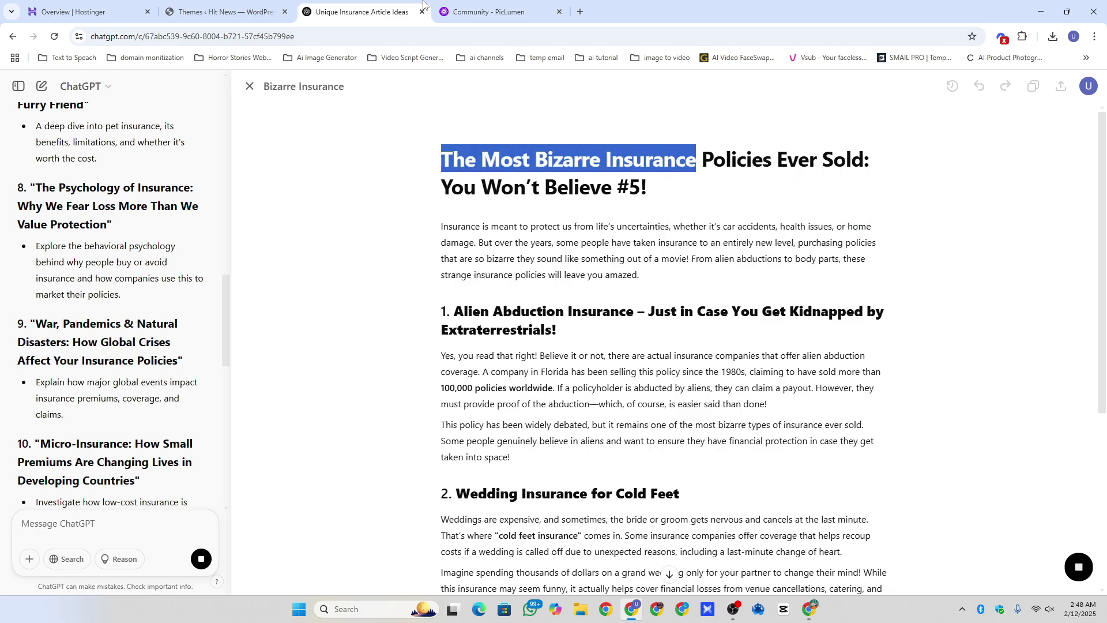
left_click(487, 11)
left_click(903, 90)
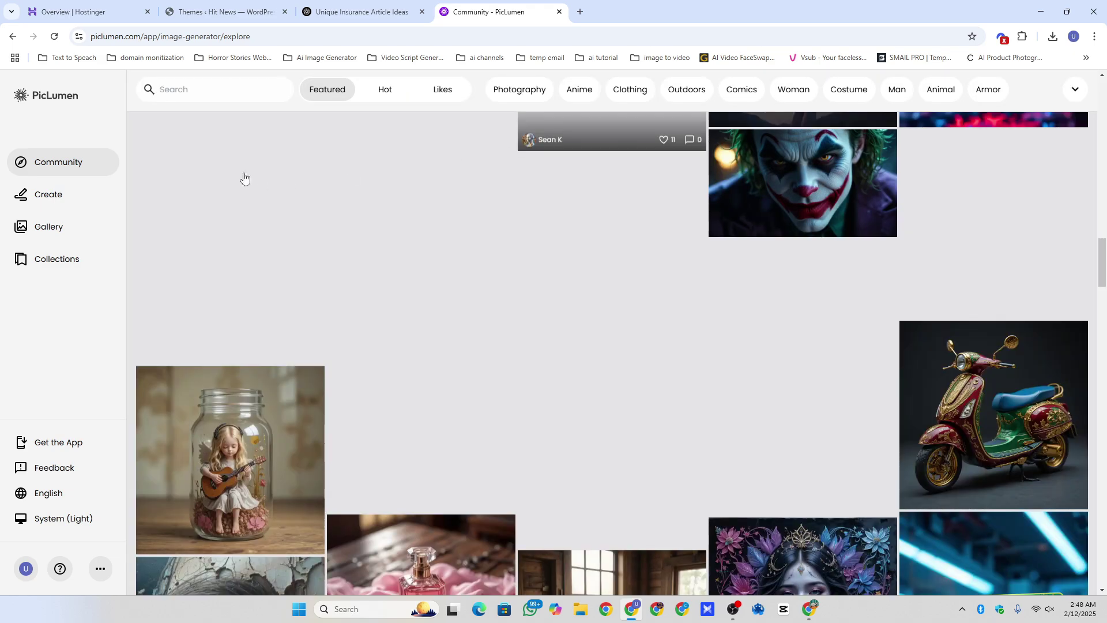
Open PicLumen's image creation page and paste "The Most Bizarre Insurance" as the prompt
left_click(61, 194)
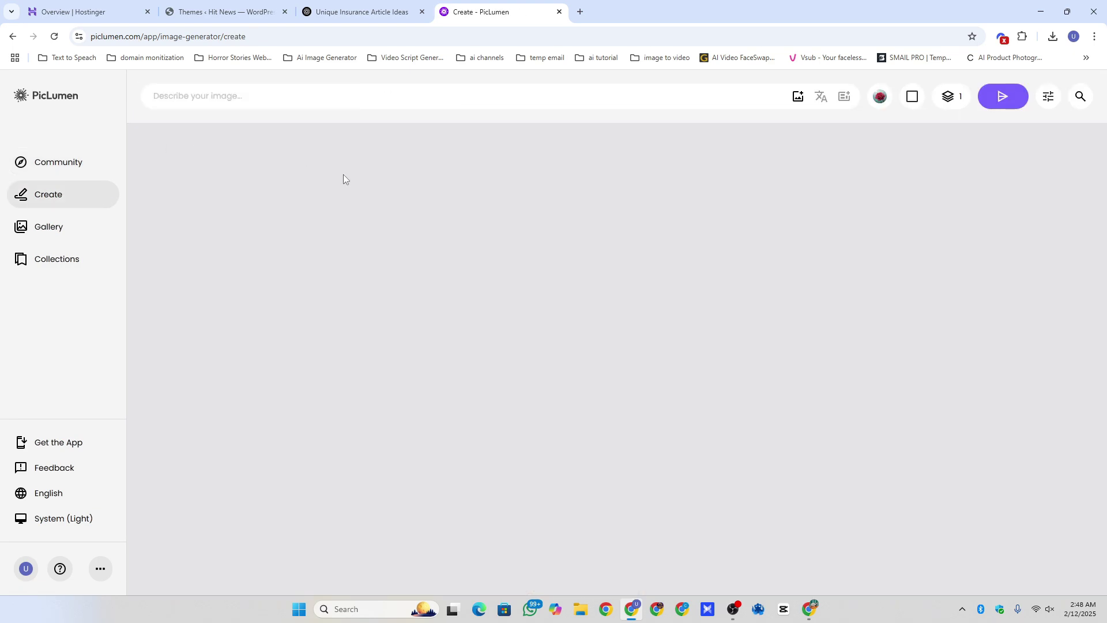
right_click(286, 101)
left_click(312, 226)
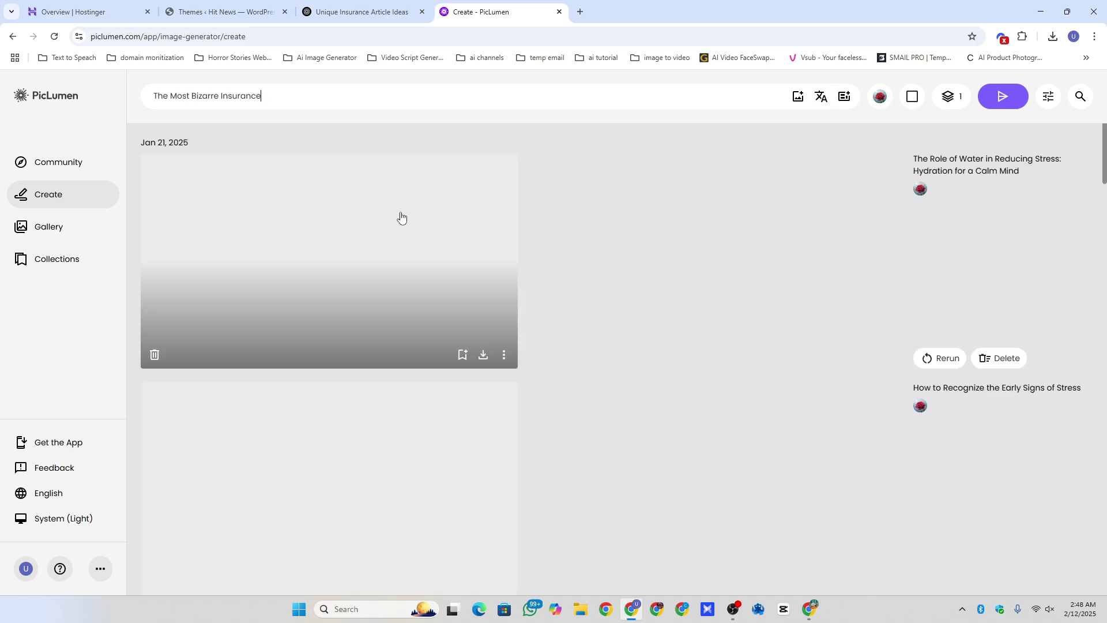
Generate two images in 16:9 landscape format and download the one with the suited man at the table
left_click(953, 98)
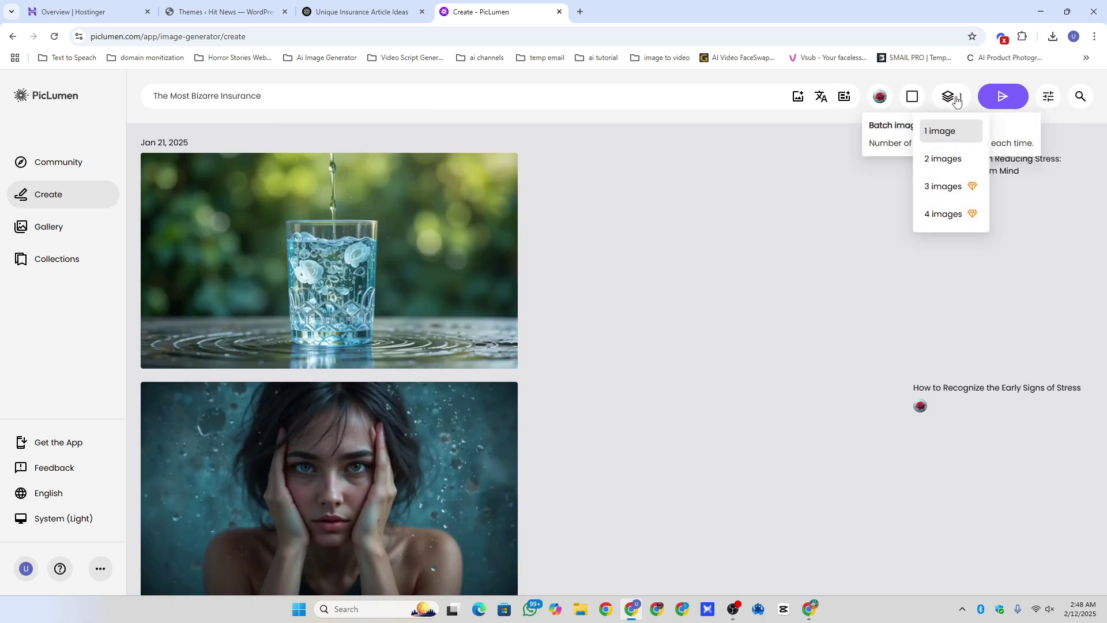
left_click(955, 102)
left_click(954, 102)
left_click(940, 159)
left_click(911, 98)
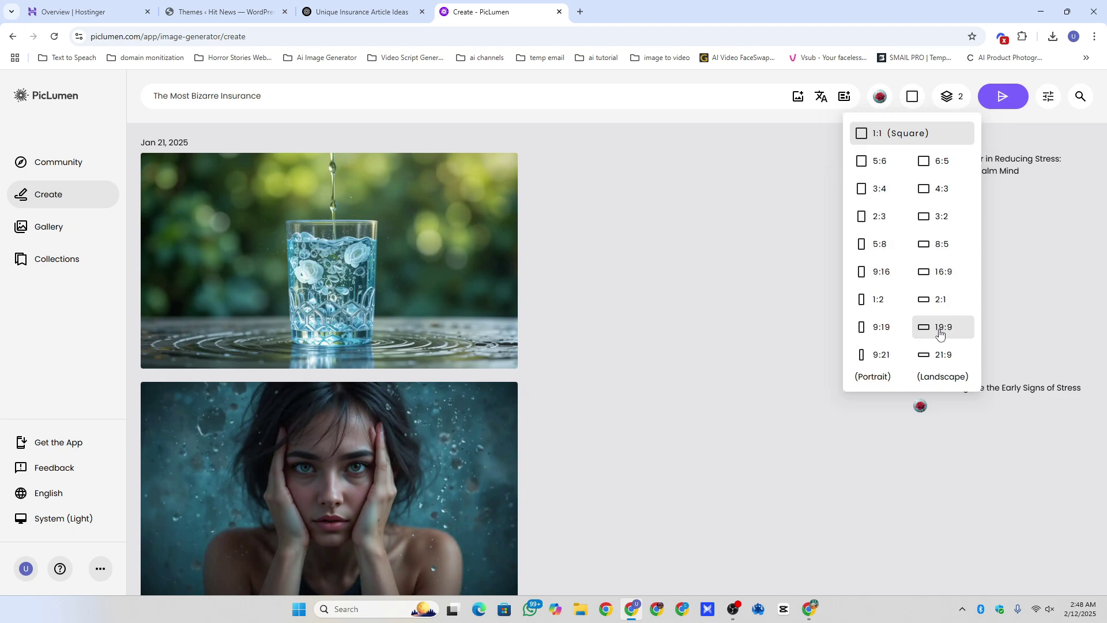
left_click(940, 271)
left_click(1003, 96)
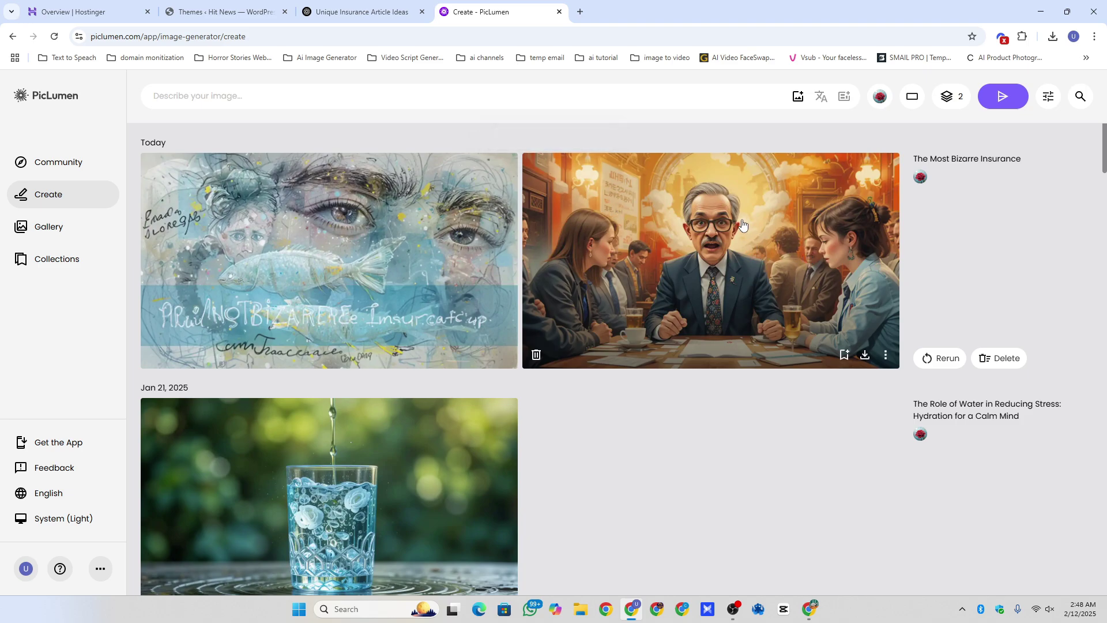
left_click(867, 357)
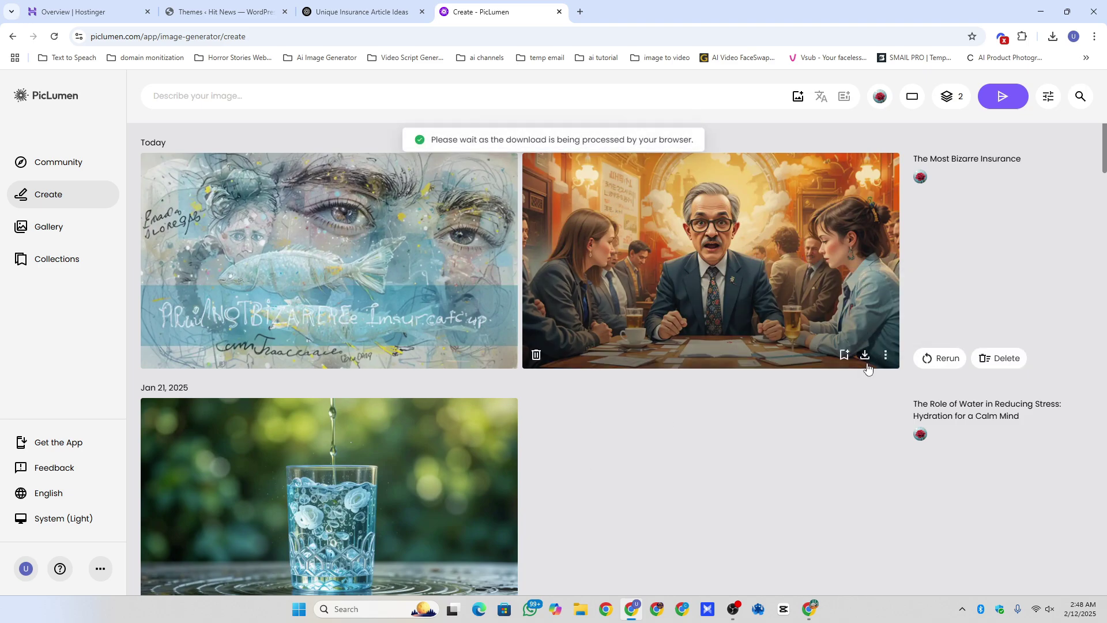
Switch to ChatGPT, review the bizarre insurance article to its end and copy the whole text
left_click(344, 13)
left_click(554, 229)
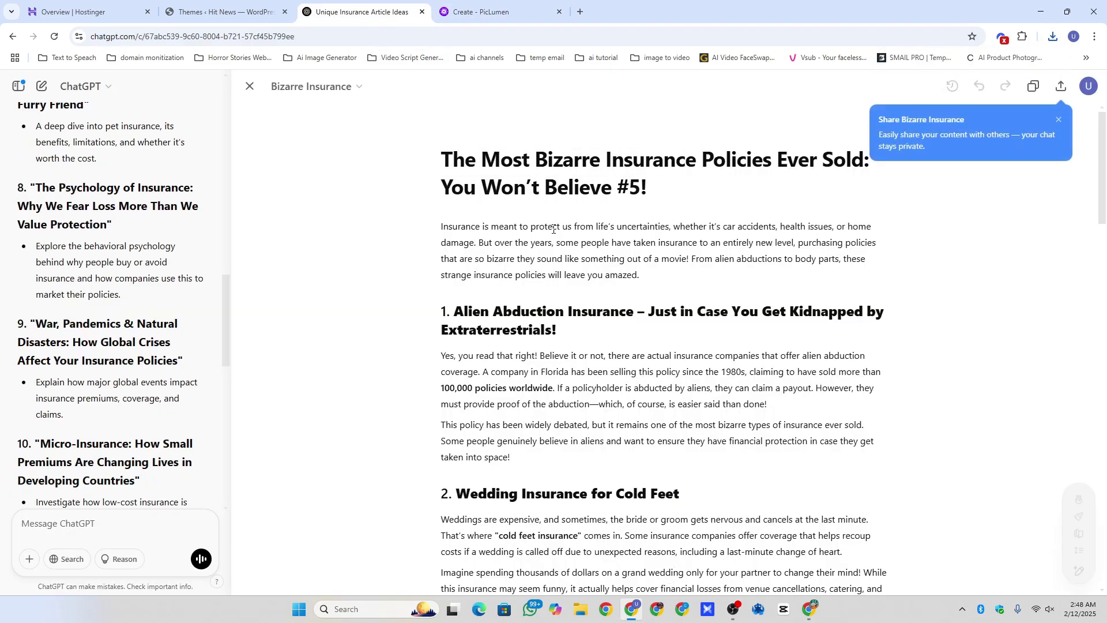
scroll(553, 229, "down", 20)
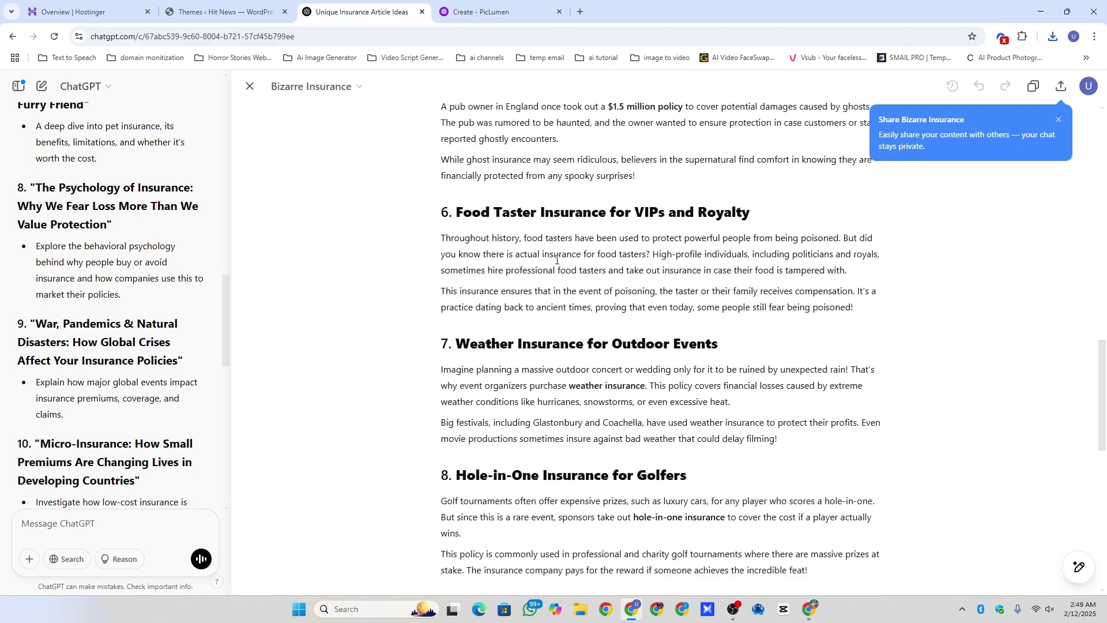
scroll(557, 261, "down", 15)
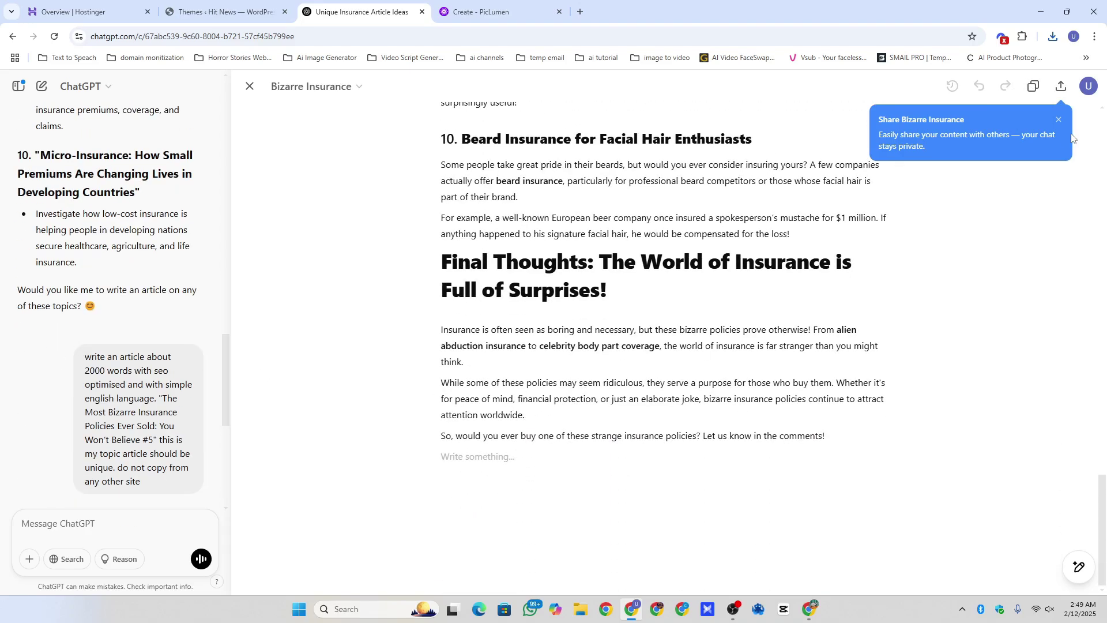
left_click(1033, 86)
Switch to the WordPress admin, create a new post, paste the copied article from its title onward and check it
left_click(231, 13)
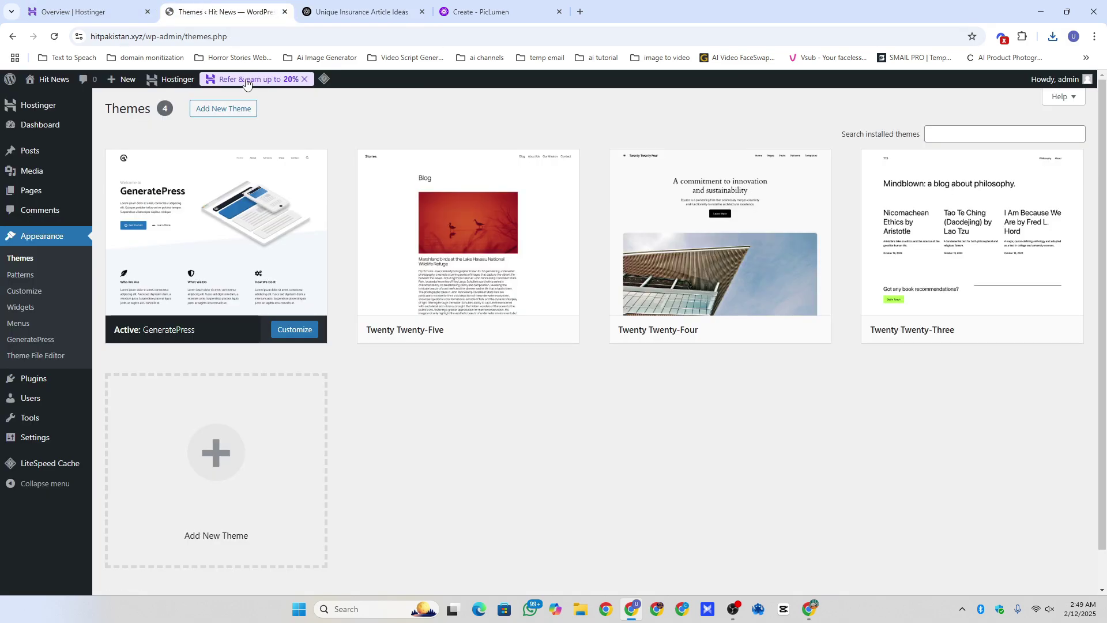
left_click(49, 152)
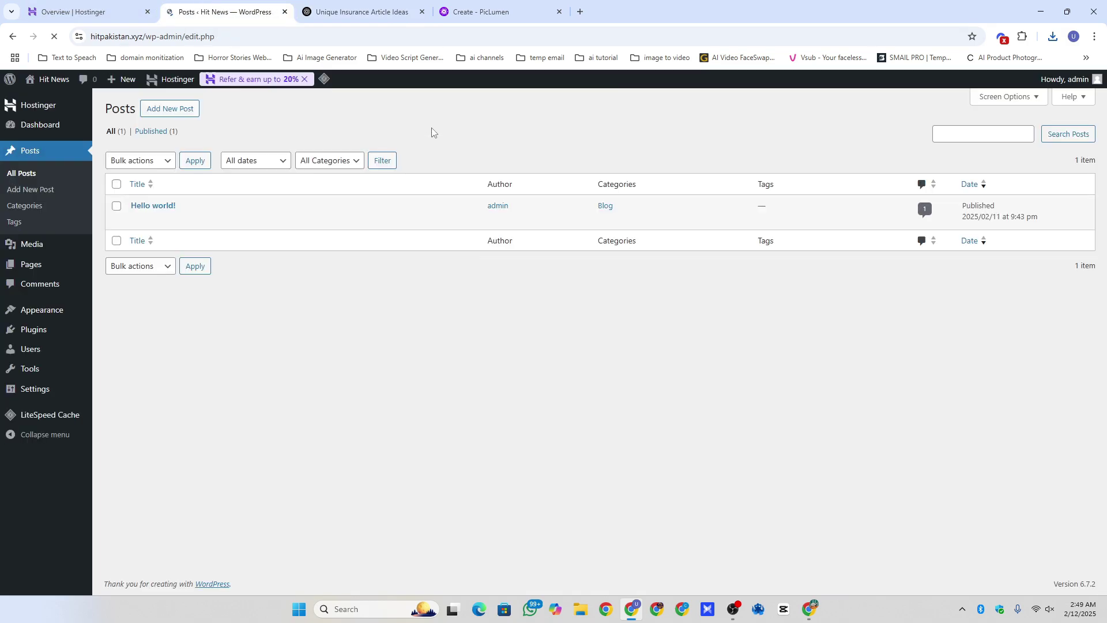
left_click(185, 109)
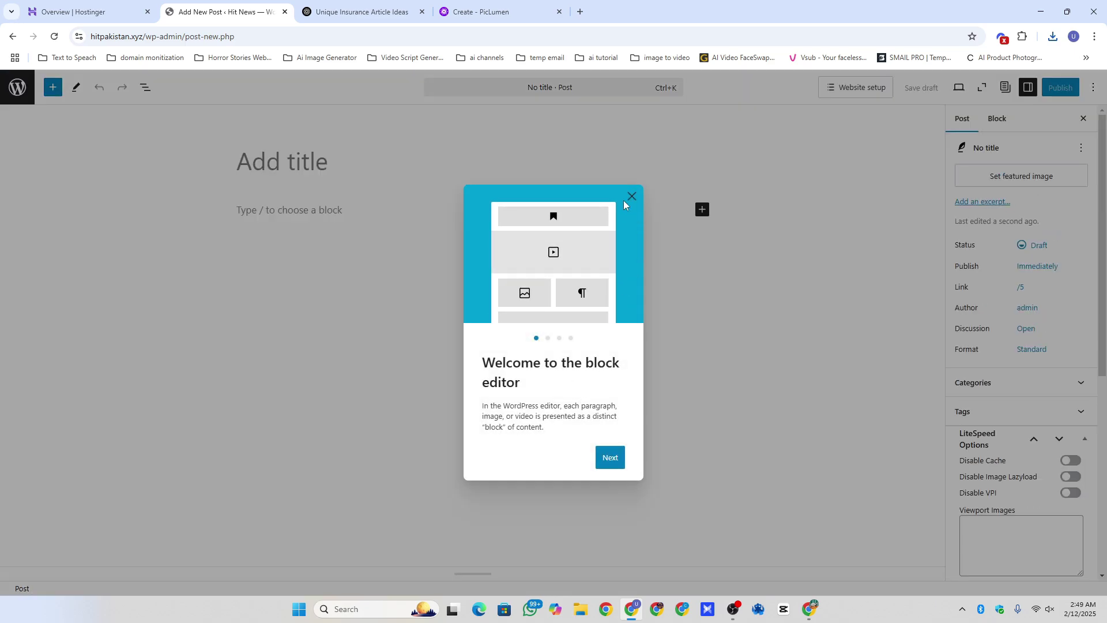
left_click(411, 189)
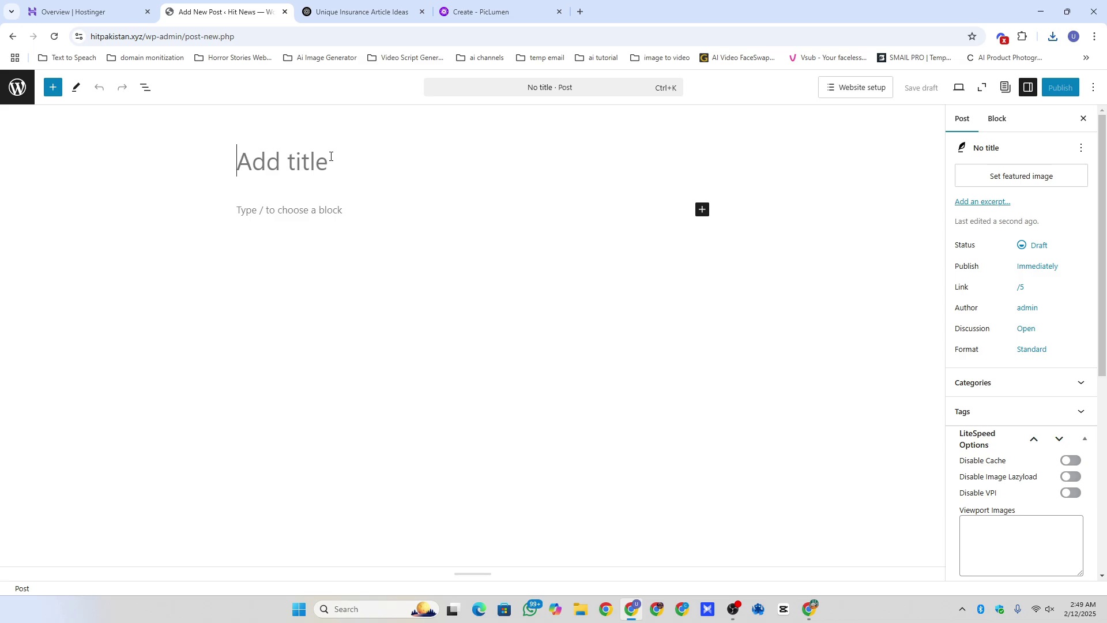
key("ctrl+v")
scroll(383, 299, "down", 15)
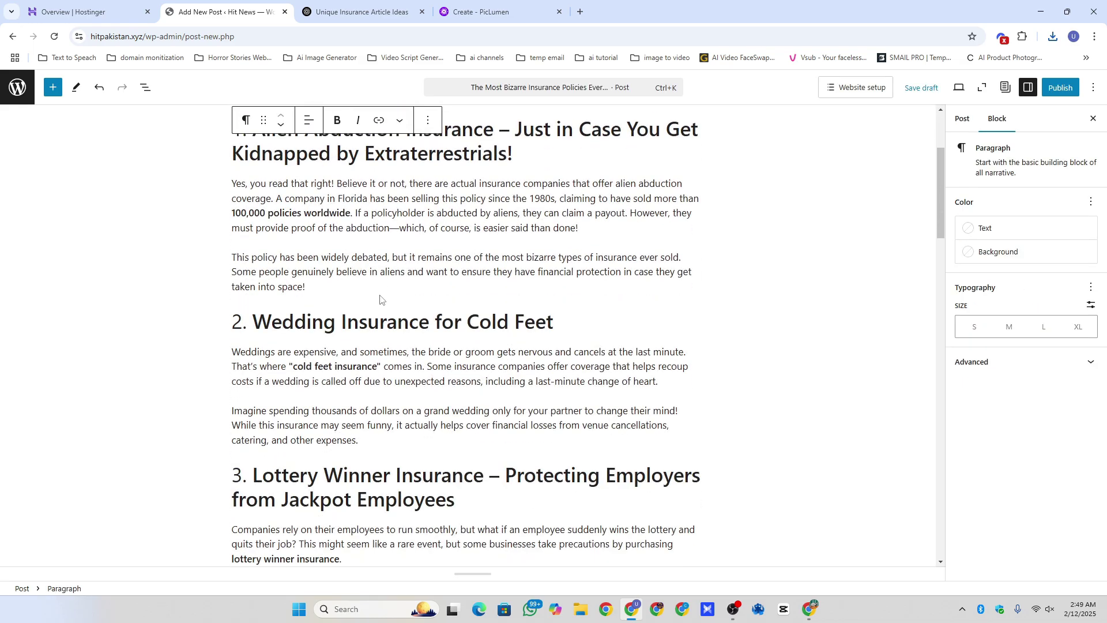
scroll(379, 293, "down", 8)
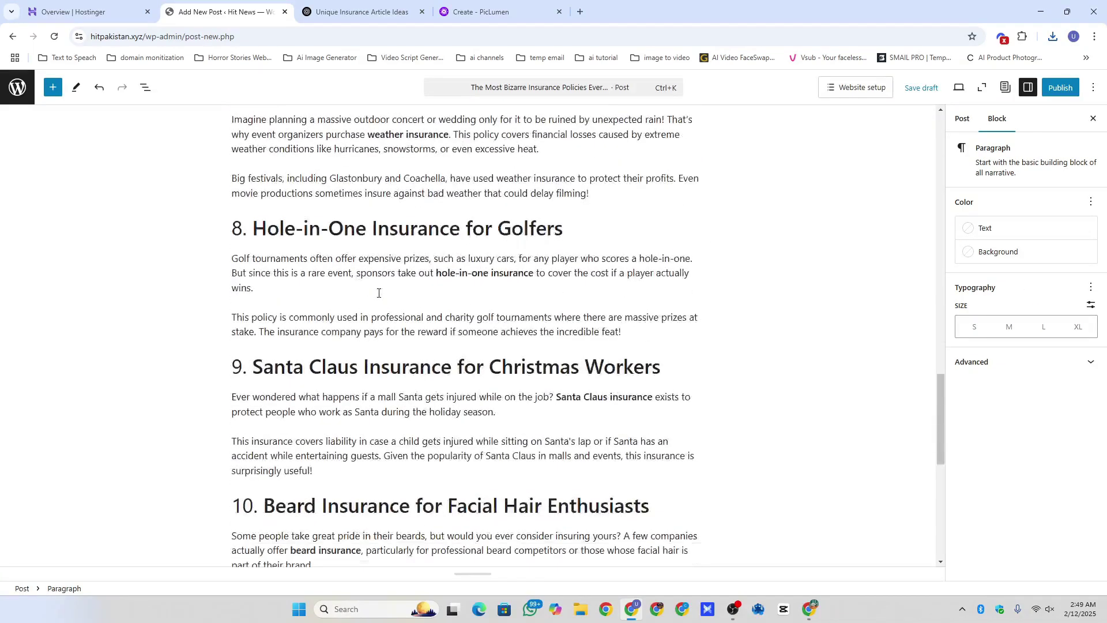
scroll(378, 293, "up", 20)
scroll(378, 293, "up", 5)
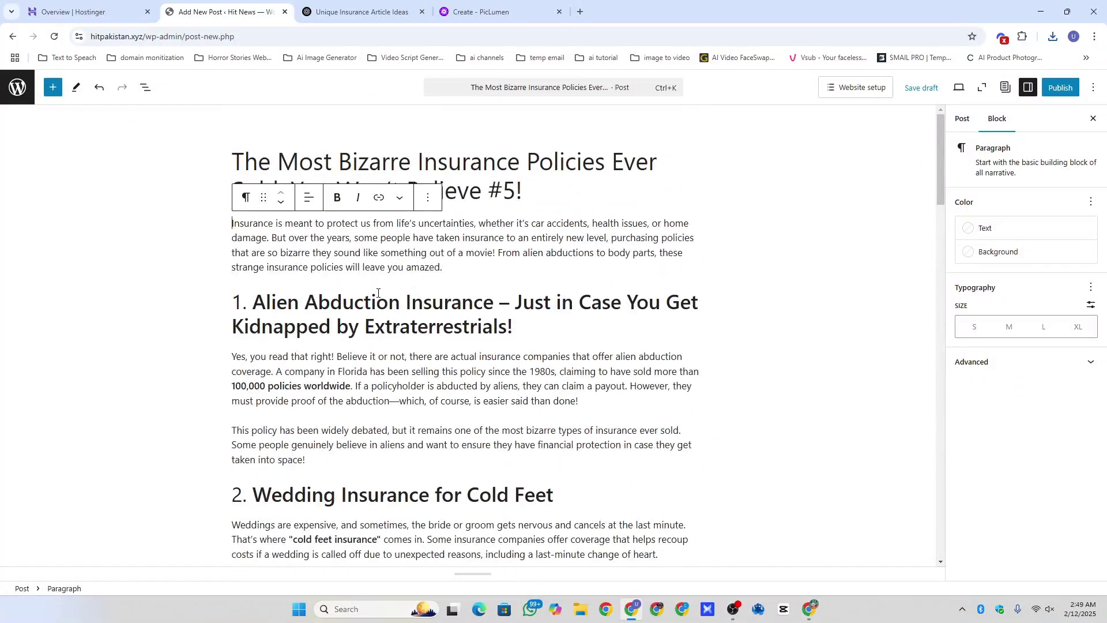
Upload the downloaded piclumen-1739310537872.png into the post's featured image dialog
left_click(966, 119)
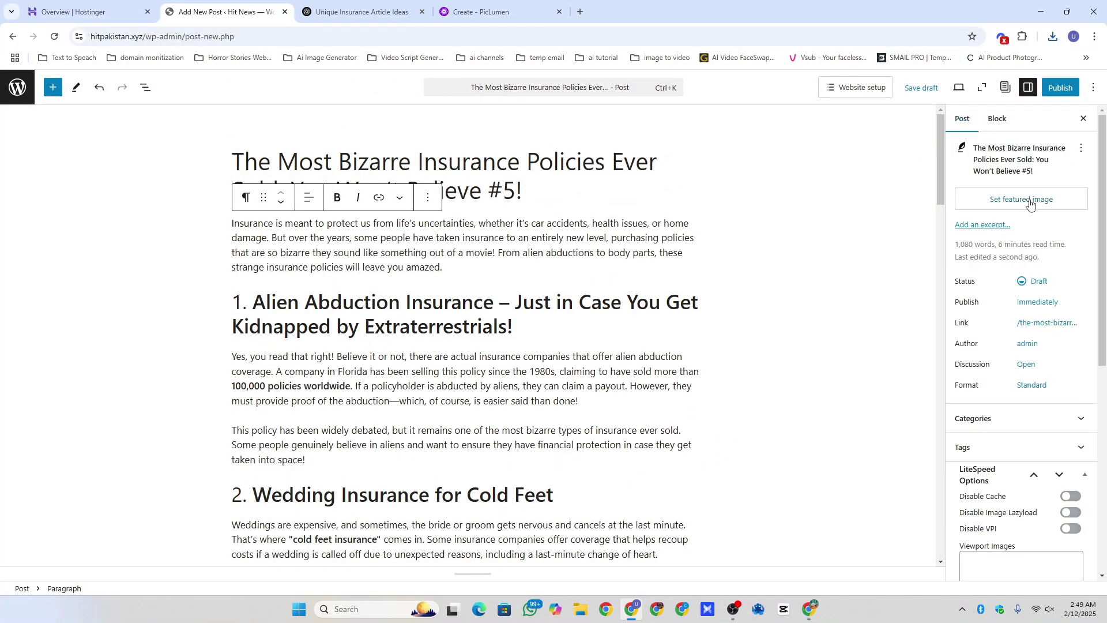
left_click(1027, 199)
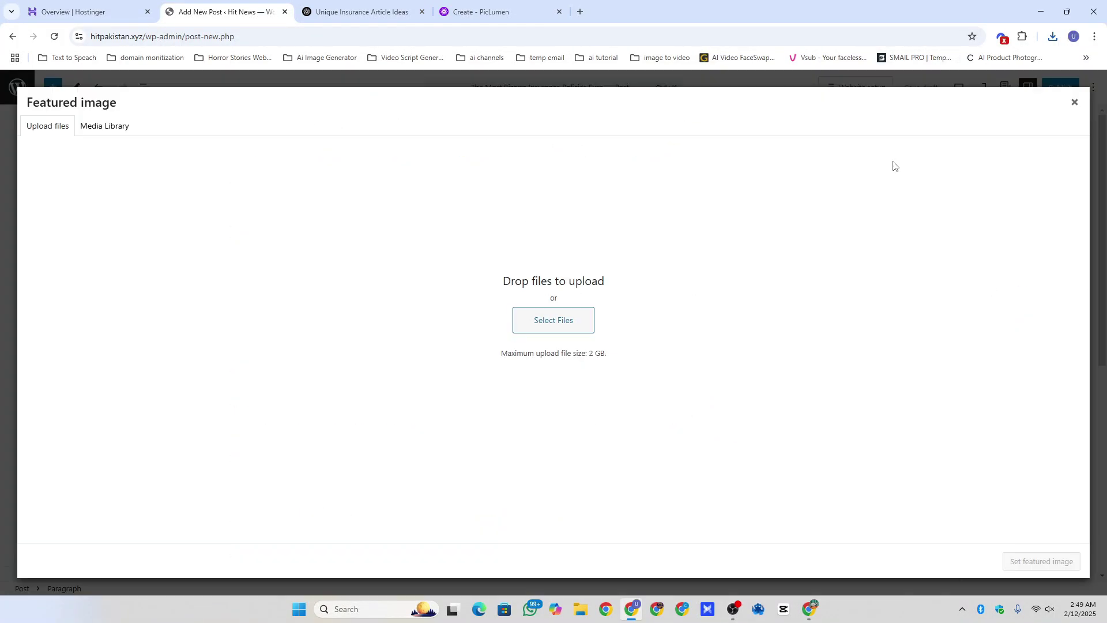
left_click(1053, 37)
left_click_drag(925, 89, 502, 325)
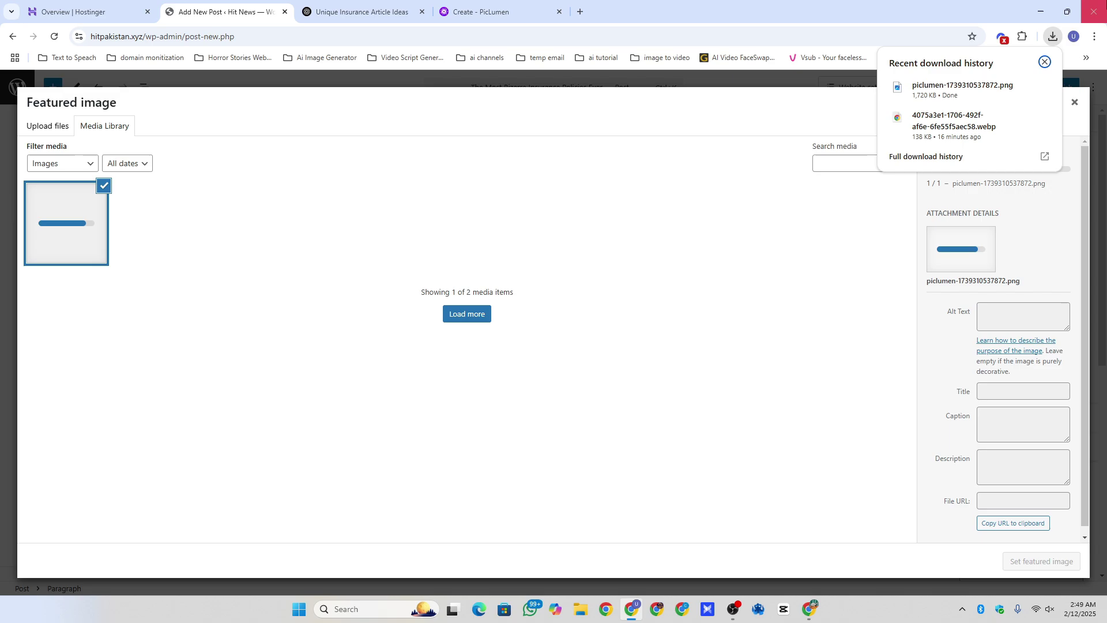
left_click(943, 321)
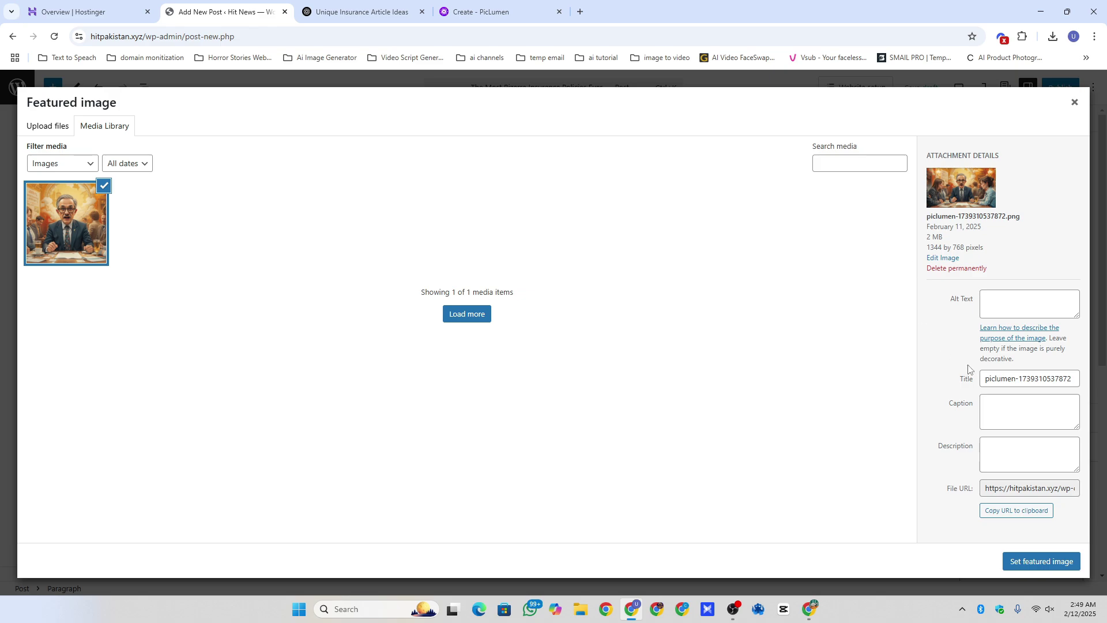
Give the uploaded image the title and alt text "insurance" and set it as the post's featured image
triple_click(1027, 376)
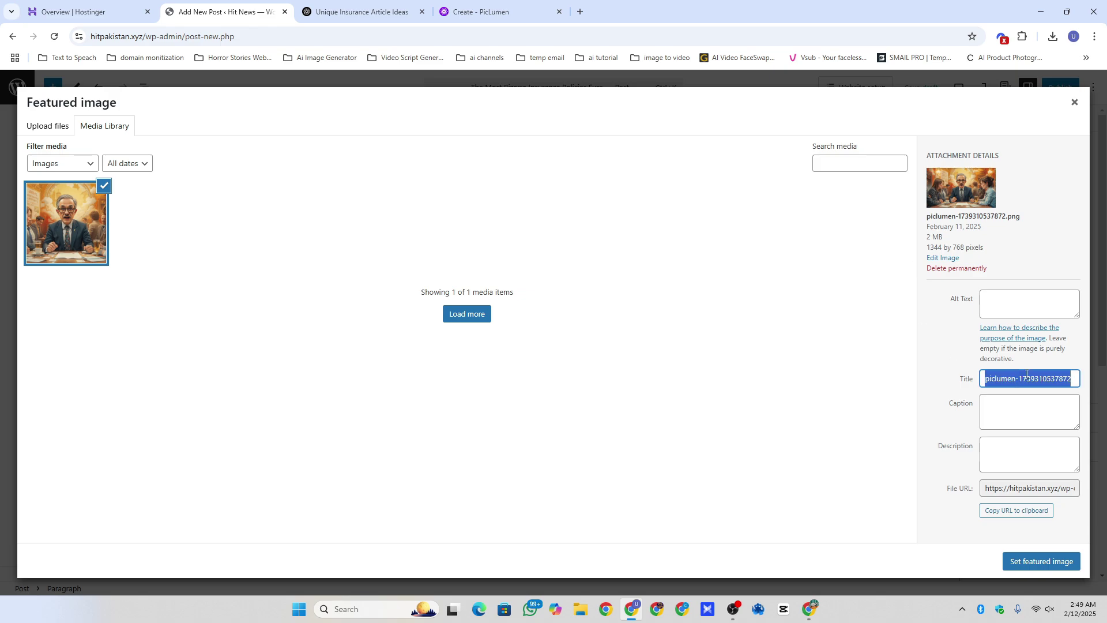
type("insurance")
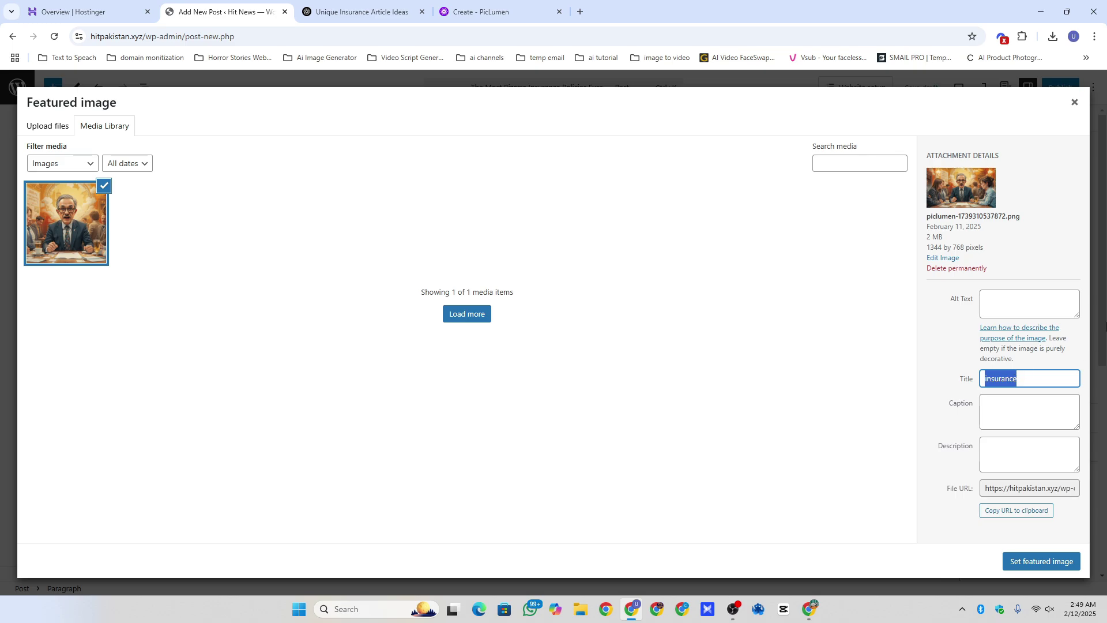
left_click(1080, 303)
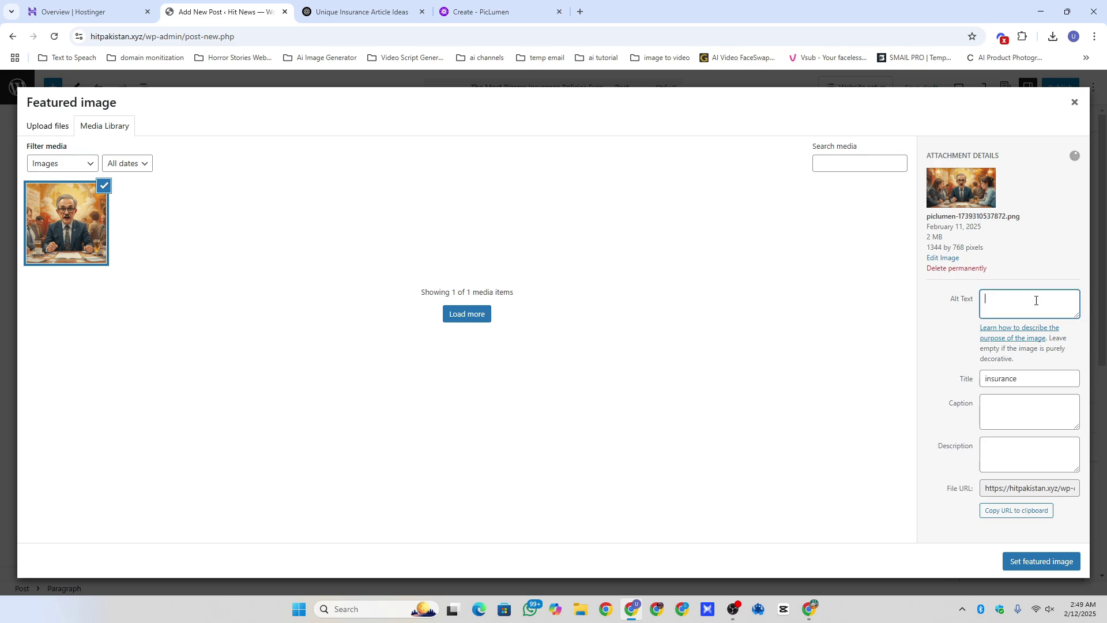
key("ctrl+v")
left_click(1047, 561)
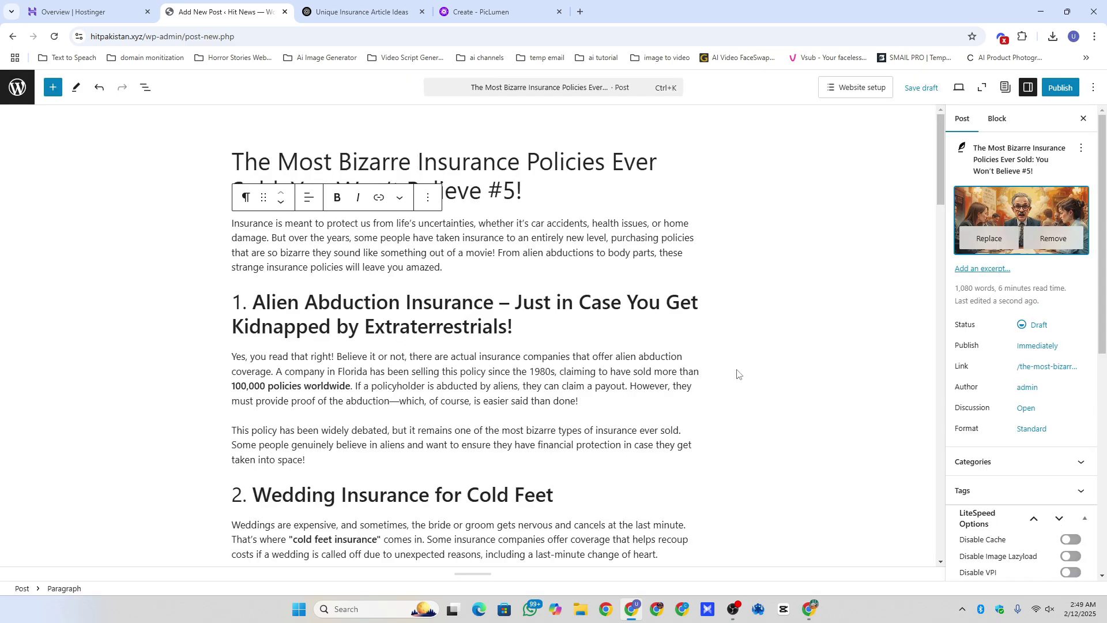
Review the article and delete the closing paragraph that asks readers to comment
scroll(429, 300, "down", 8)
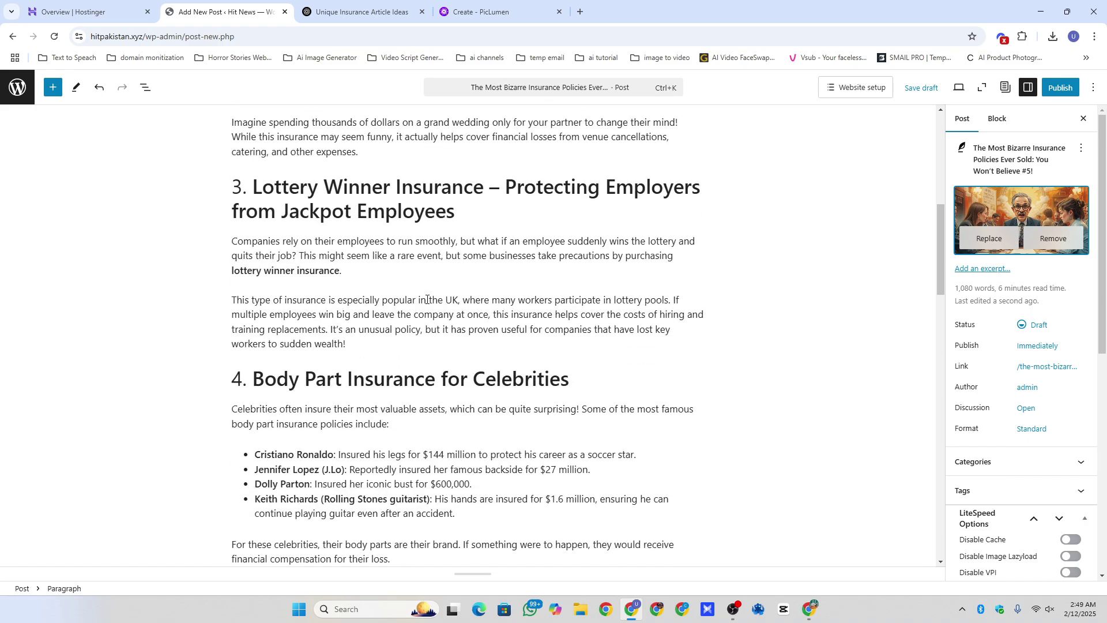
scroll(428, 299, "down", 8)
scroll(428, 299, "down", 10)
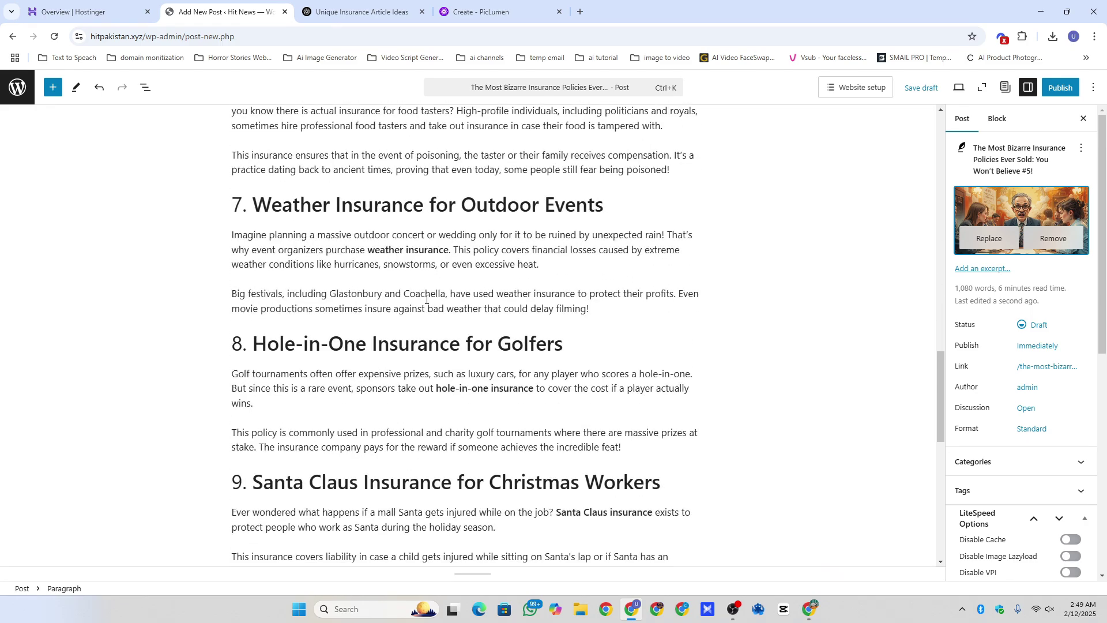
scroll(427, 299, "up", 8)
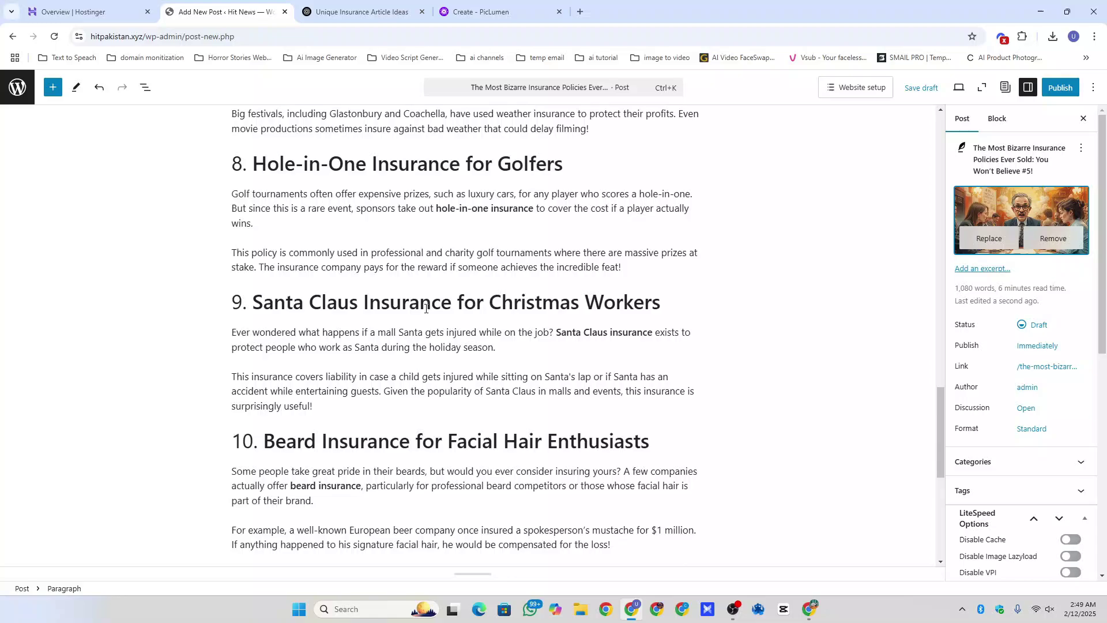
scroll(418, 452, "down", 6)
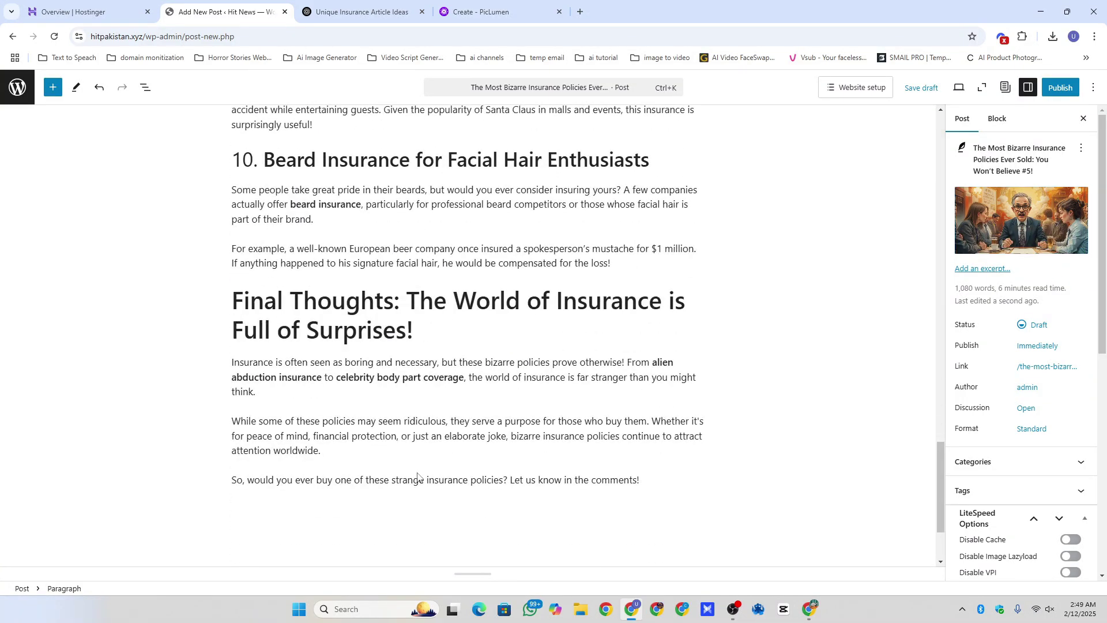
left_click(416, 479)
key("ctrl+a")
key("BackSpace")
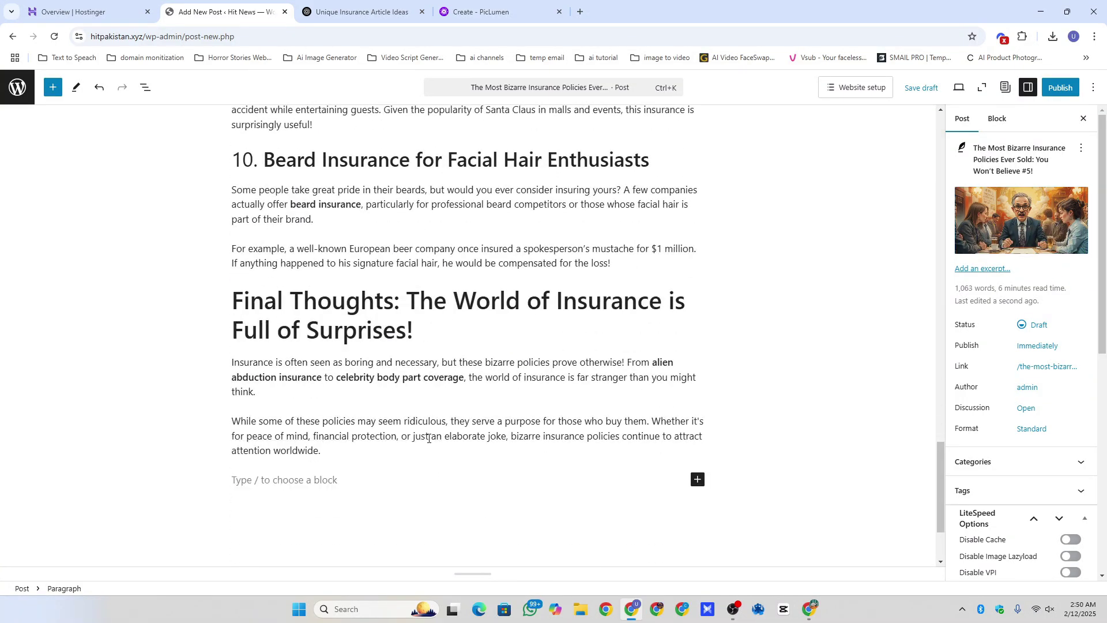
left_click(428, 439)
scroll(427, 438, "up", 15)
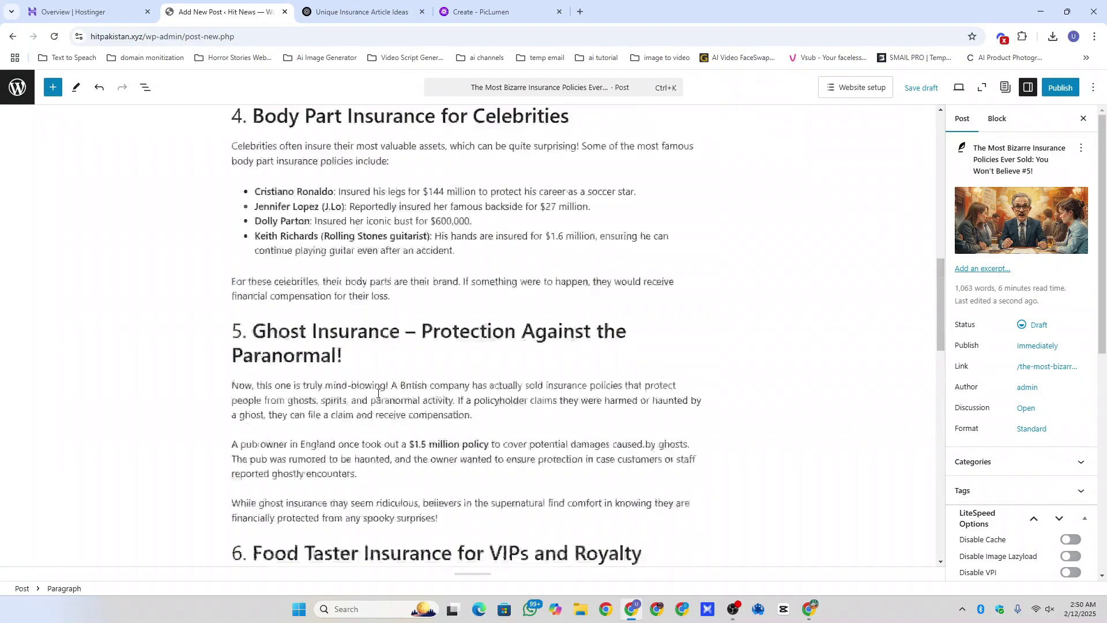
scroll(378, 393, "up", 5)
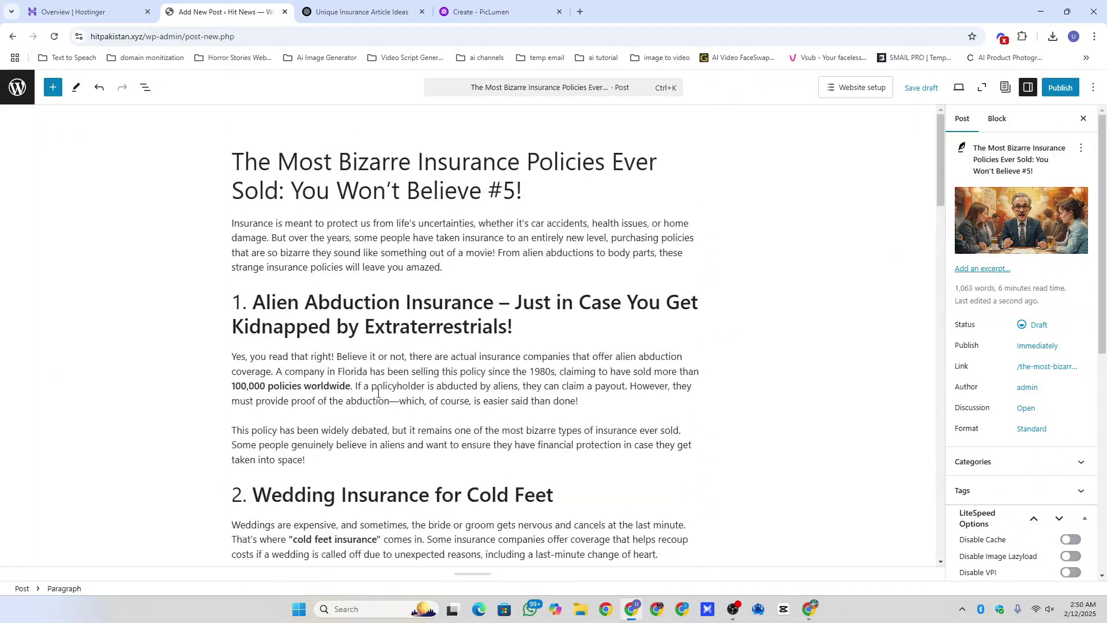
Start publishing the post and assign it a newly added category named "Insurance"
left_click(1056, 92)
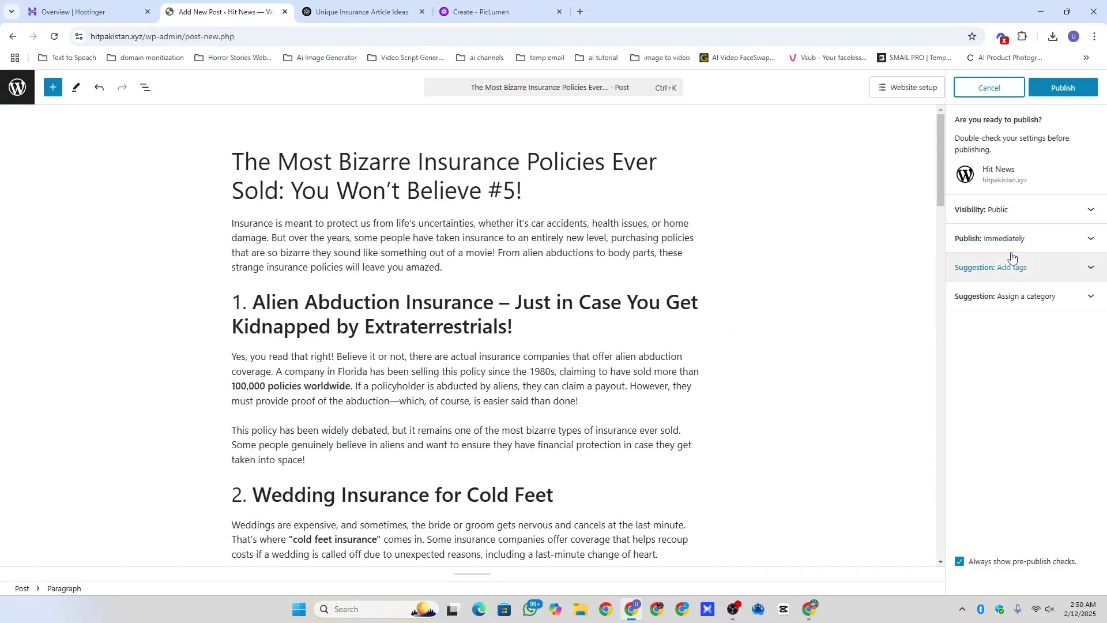
left_click(1025, 298)
left_click(982, 385)
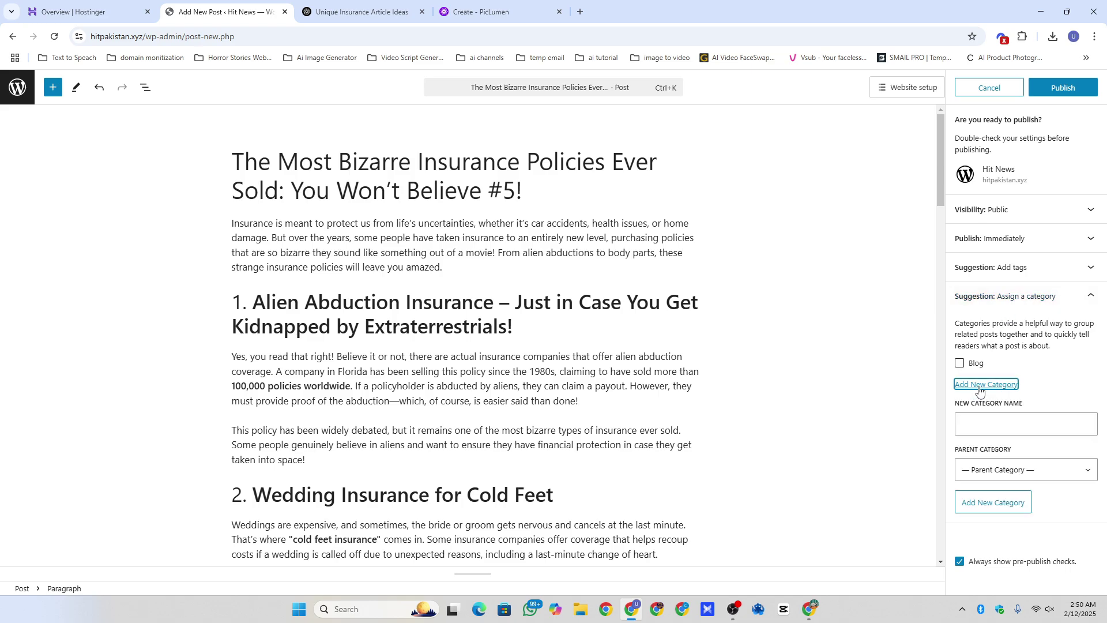
left_click(989, 416)
type("I")
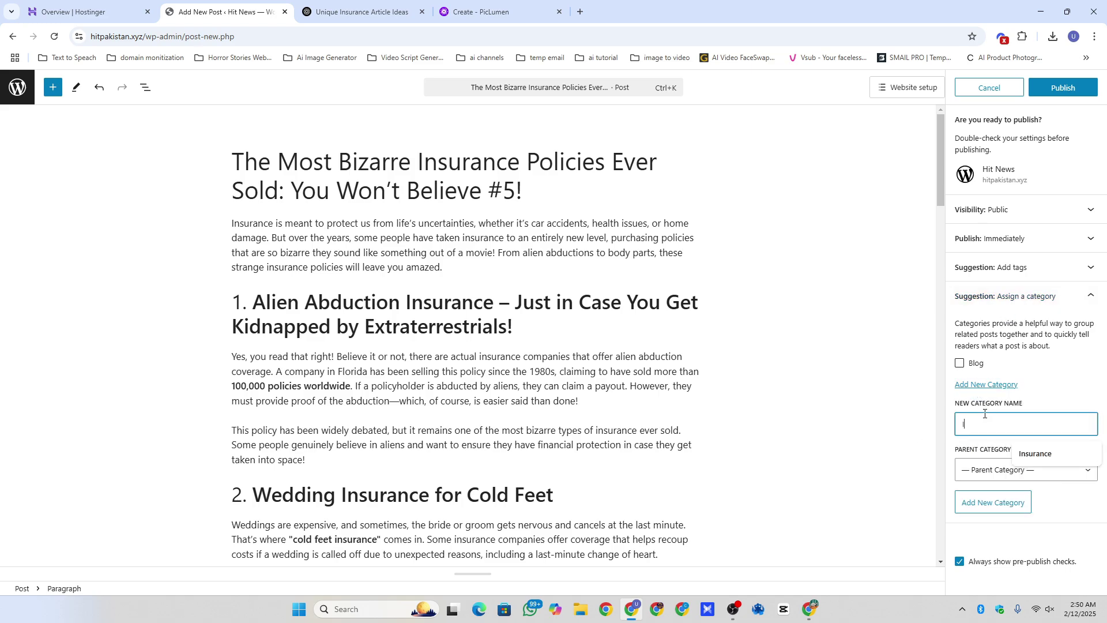
type("nsurance")
left_click(993, 504)
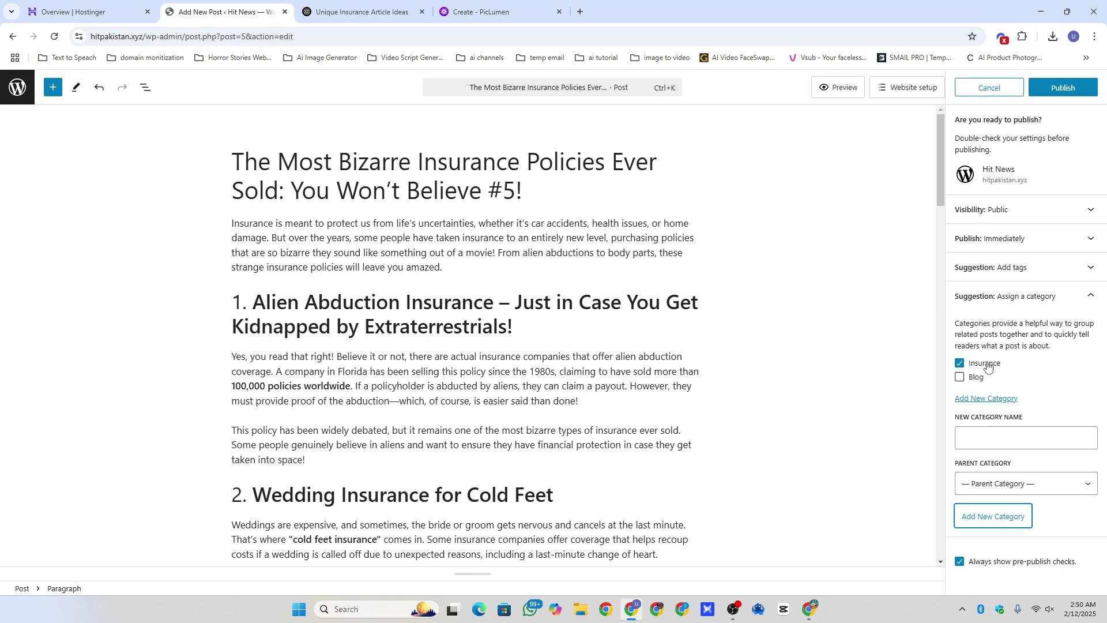
Add the tag "Insurance" to the bizarre insurance policies post and publish it
left_click(1026, 297)
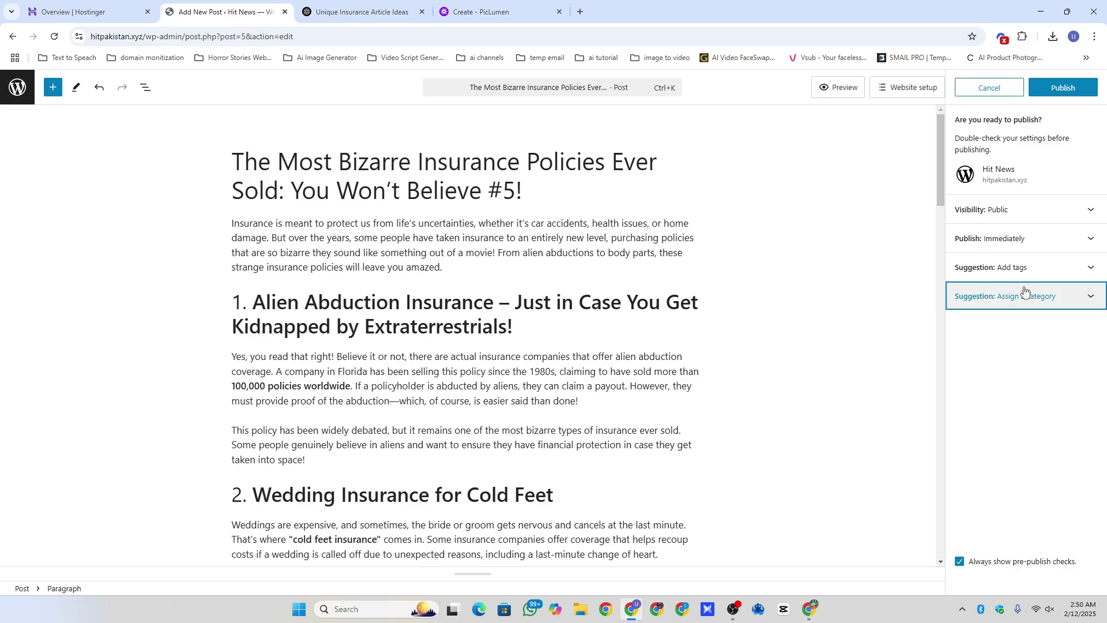
left_click(1013, 267)
left_click(1003, 351)
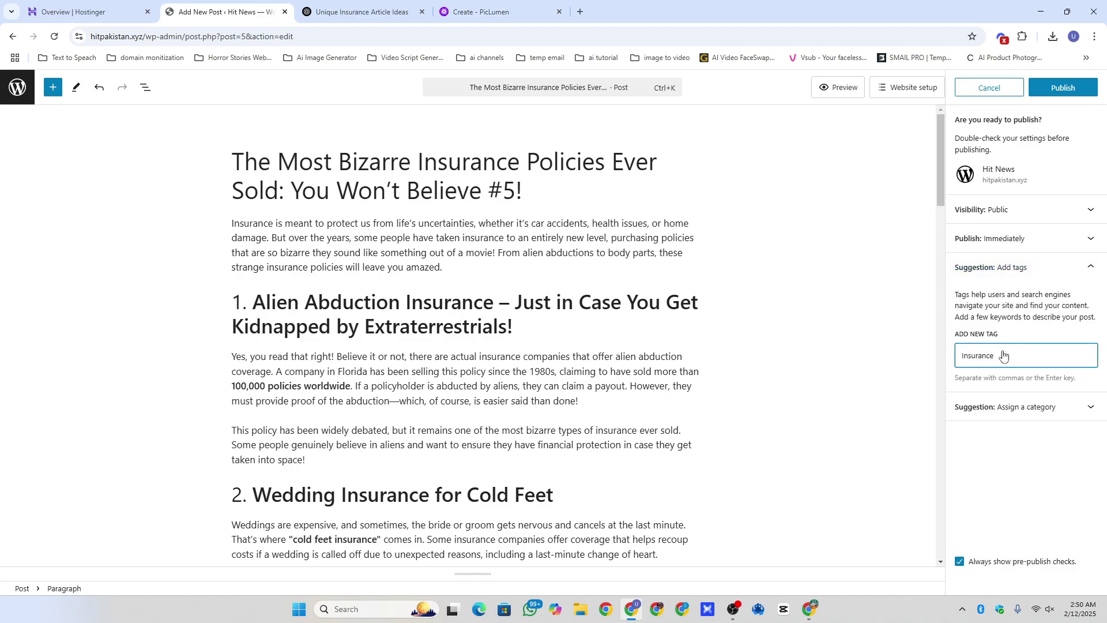
type("Insurance")
key("Return")
left_click(1033, 267)
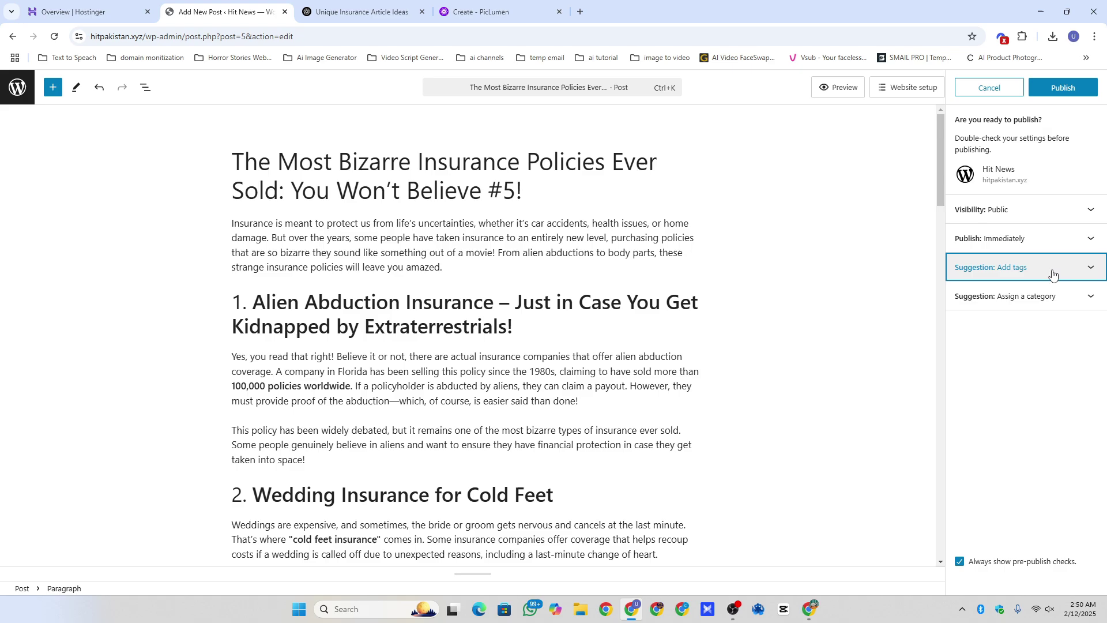
left_click(1050, 87)
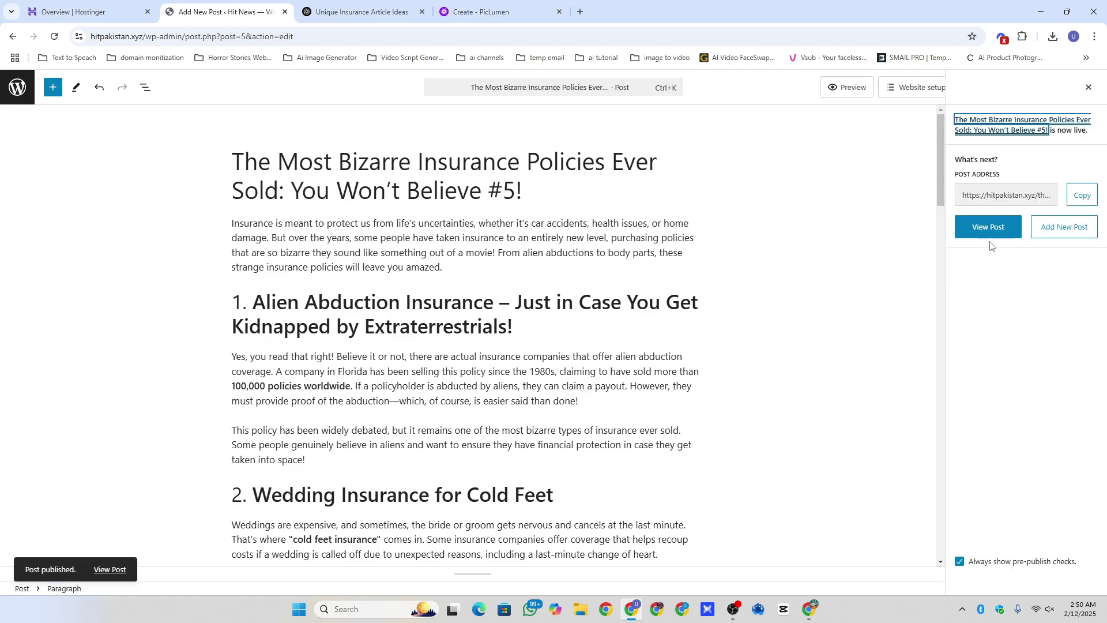
Open the published post on the site and review its featured image, article text, category and tag
left_click(990, 229)
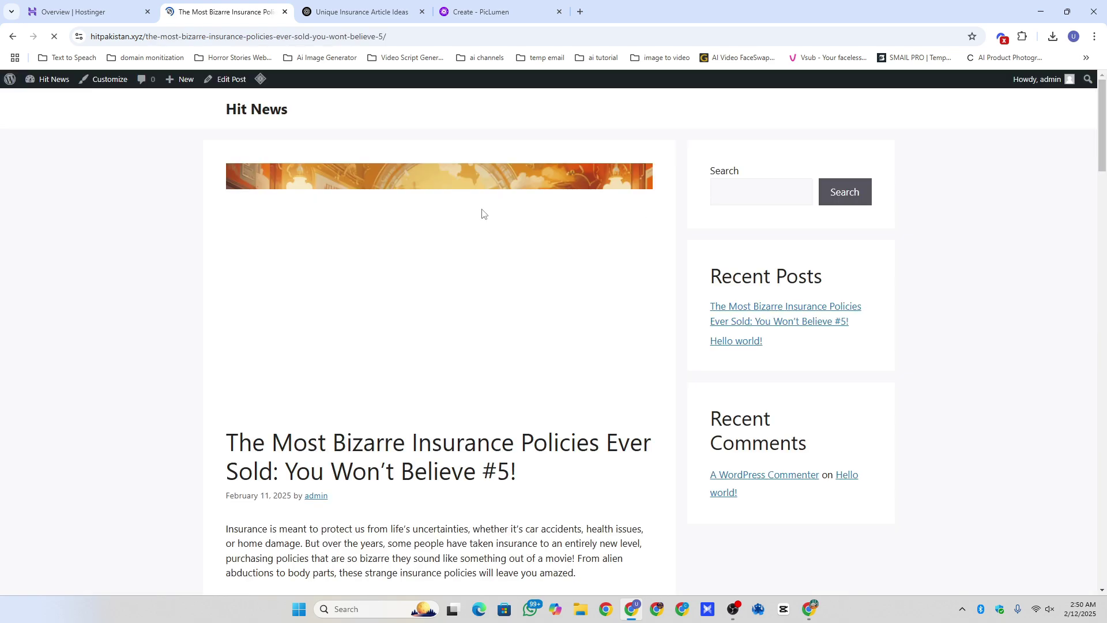
scroll(424, 189, "down", 1)
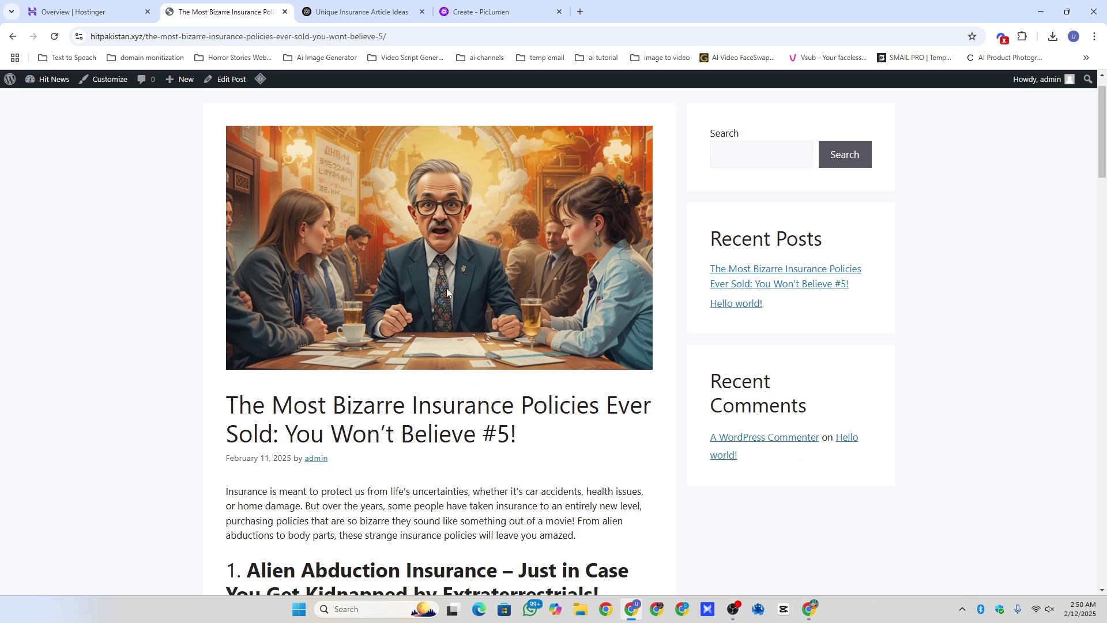
left_click_drag(319, 369, 497, 409)
left_click(406, 362)
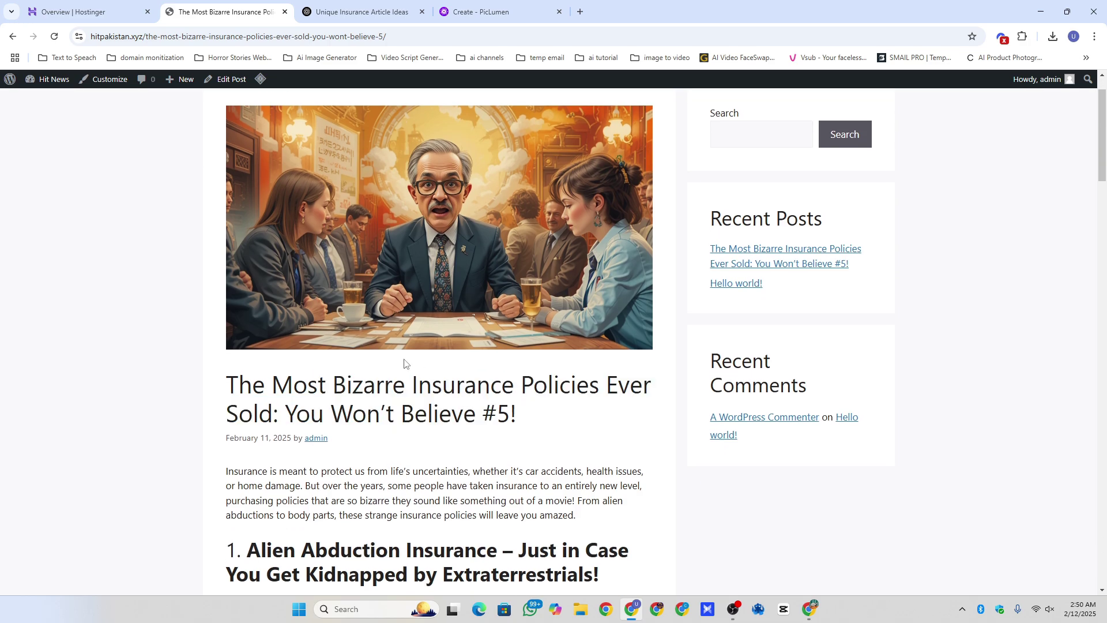
scroll(405, 362, "down", 8)
scroll(405, 362, "down", 18)
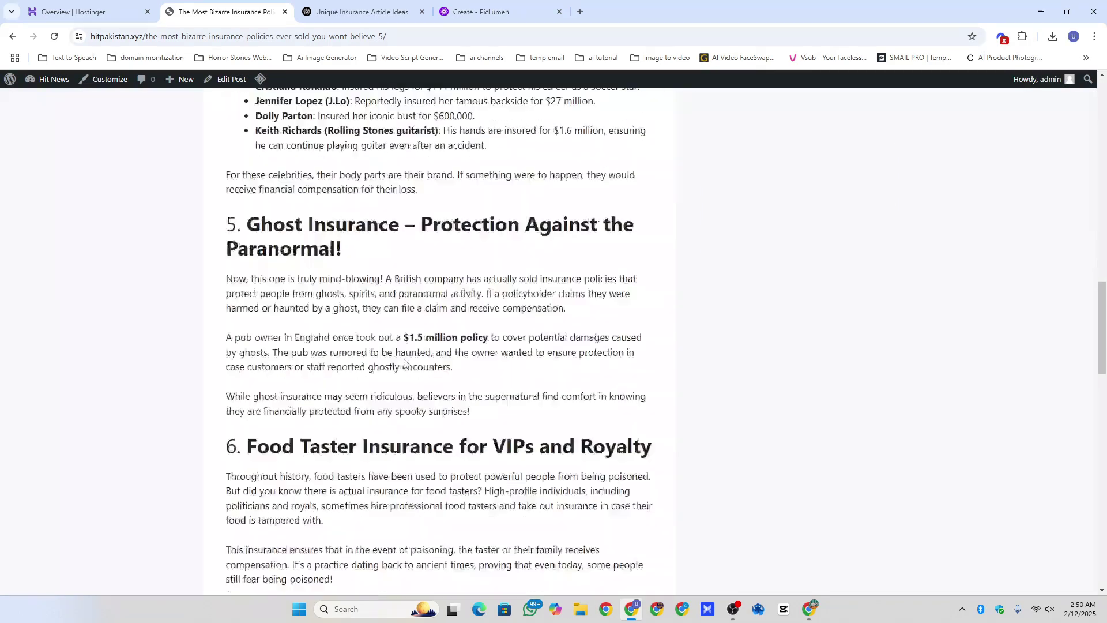
scroll(405, 358, "down", 11)
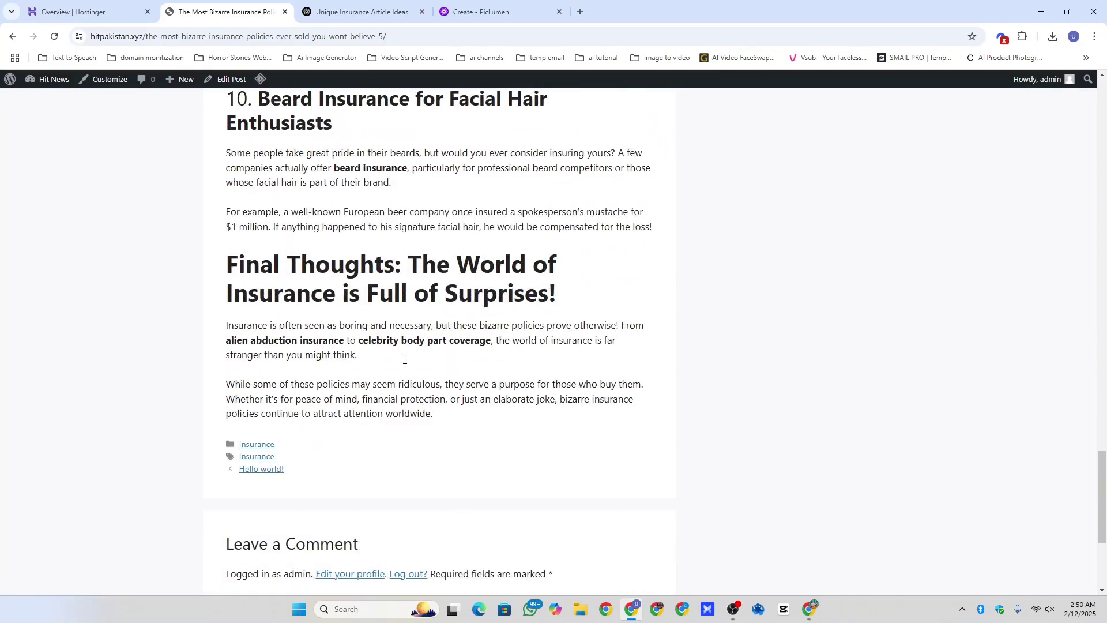
scroll(406, 362, "up", 7)
scroll(405, 362, "up", 20)
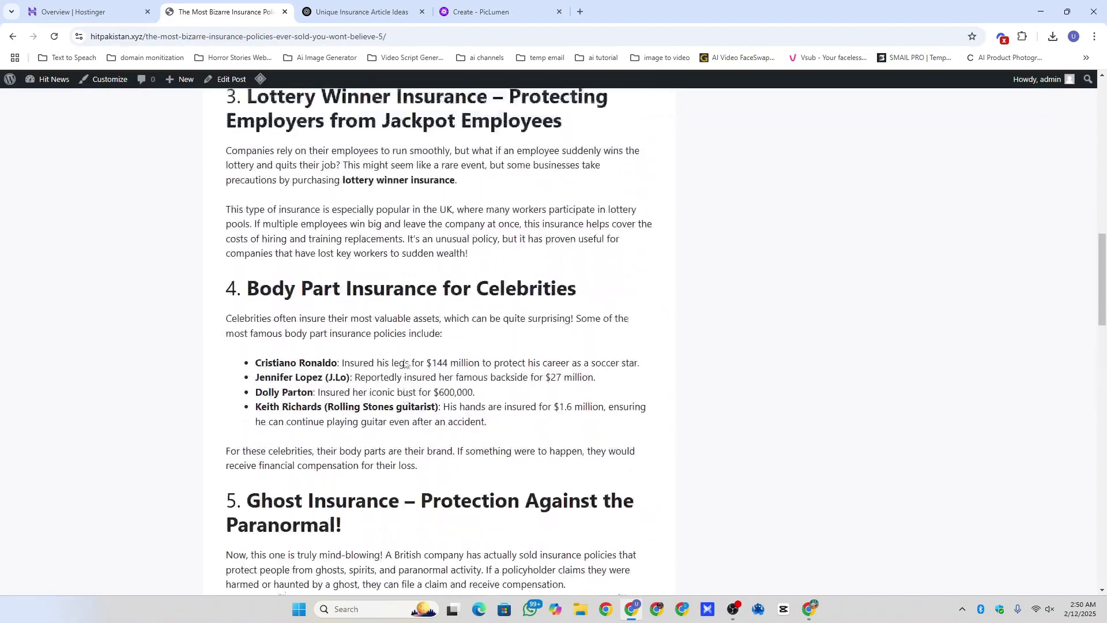
scroll(406, 362, "up", 5)
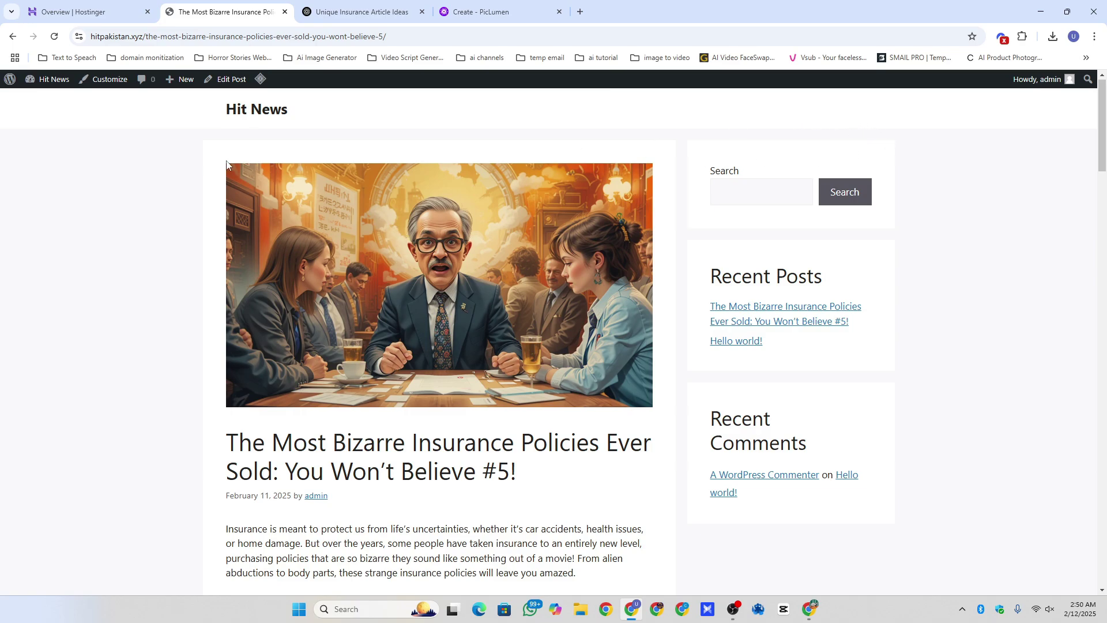
Create a navigation menu named "Main Menu" in the site admin and assign it to the Primary Menu display location
left_click(52, 98)
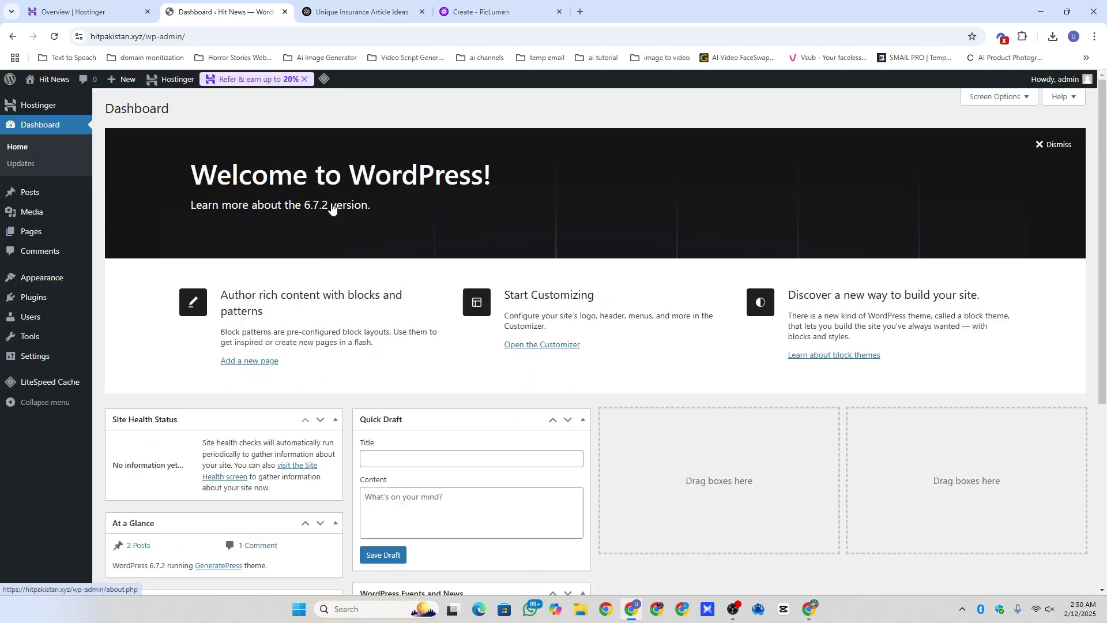
mouse_move(41, 278)
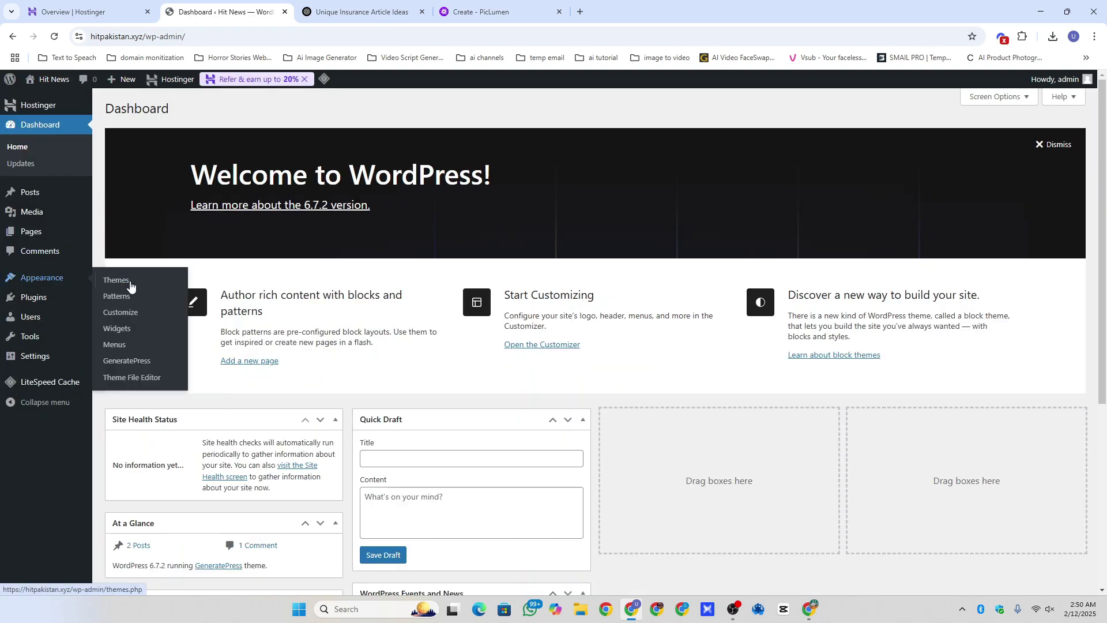
left_click(114, 344)
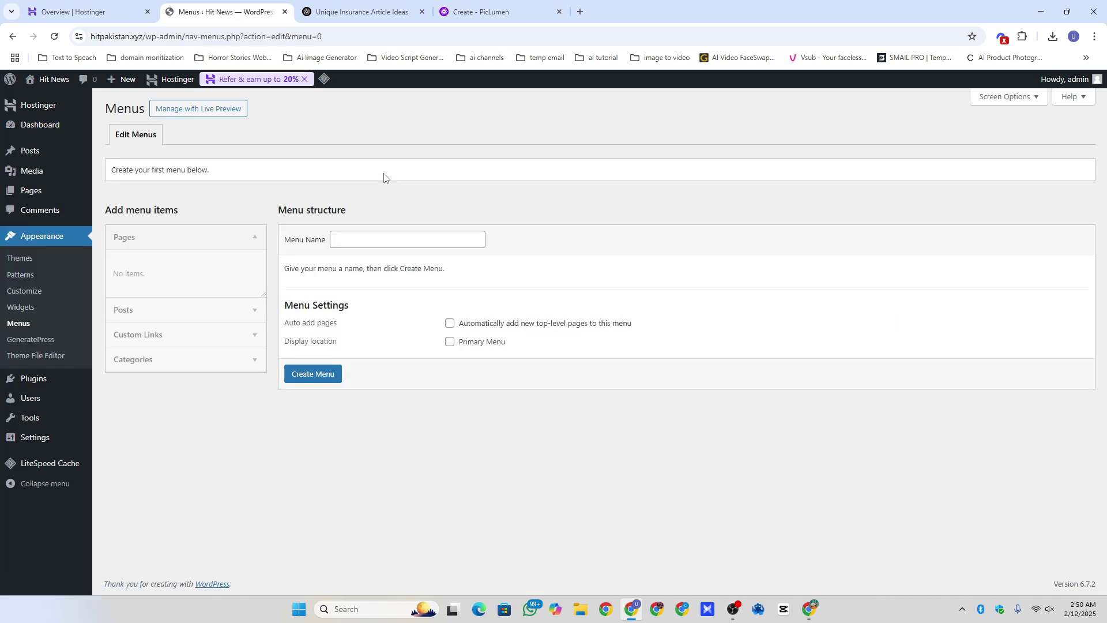
left_click(408, 241)
type("Main M")
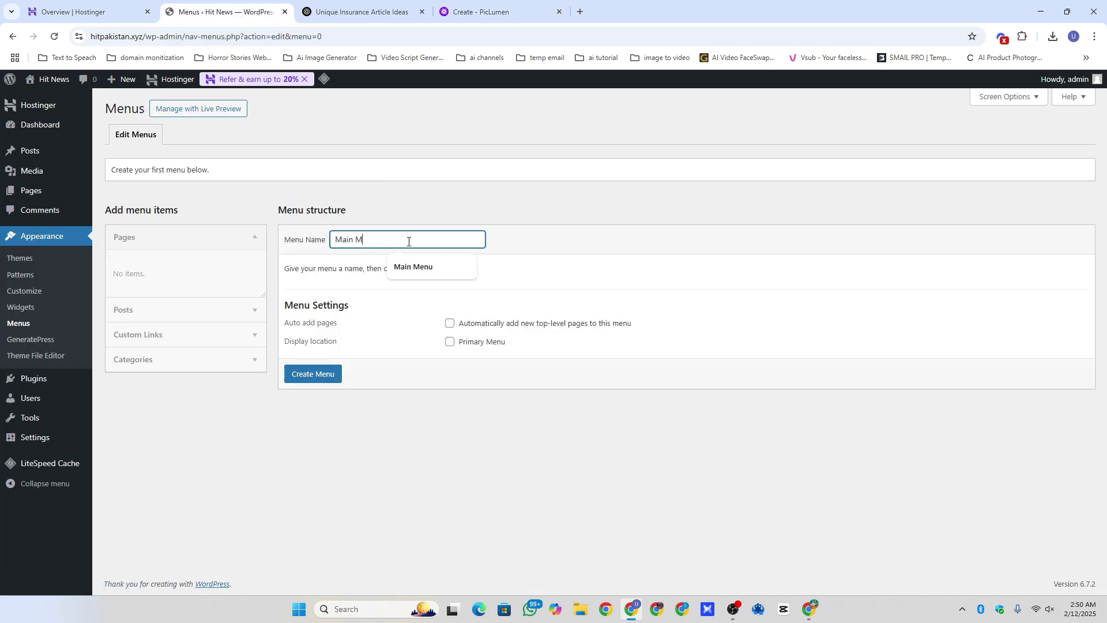
type("enu")
left_click(450, 342)
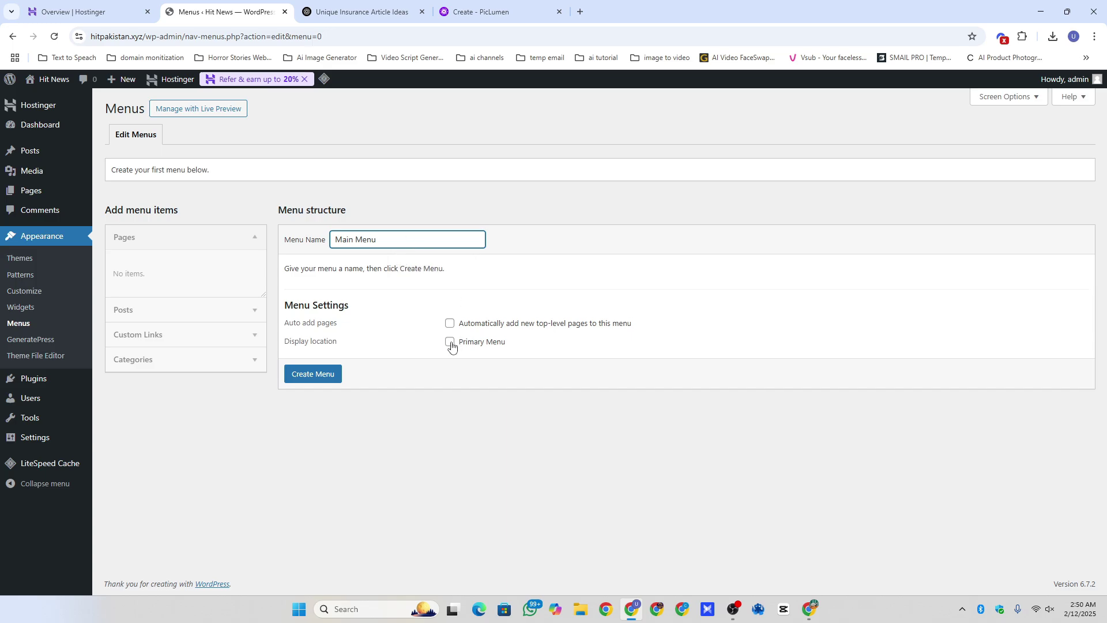
left_click(322, 374)
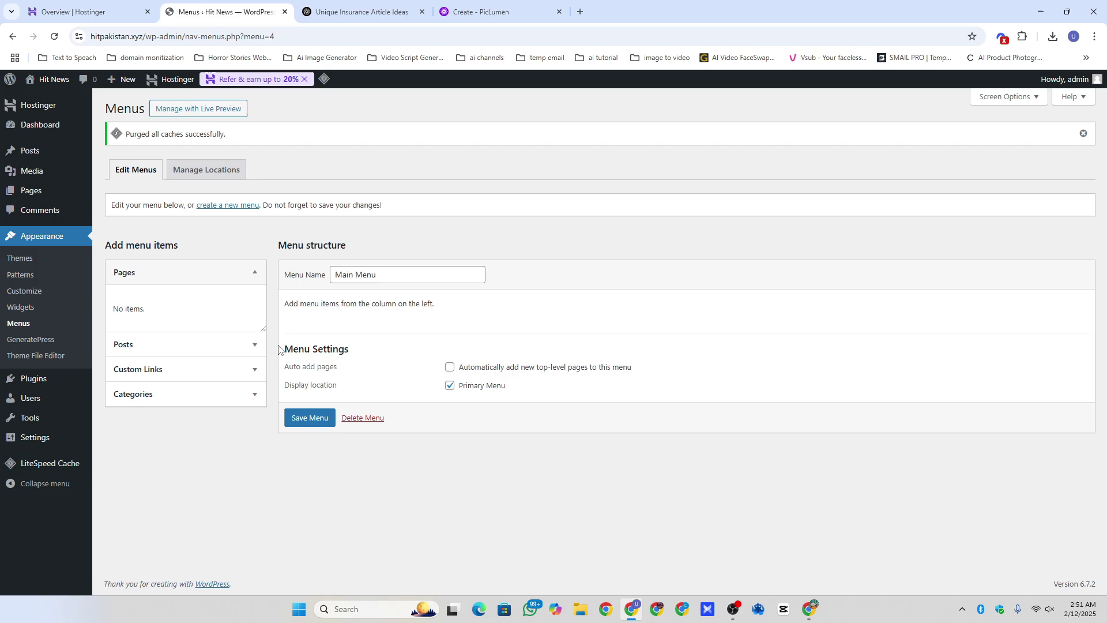
Add the Insurance category as an item of Main Menu
left_click(214, 394)
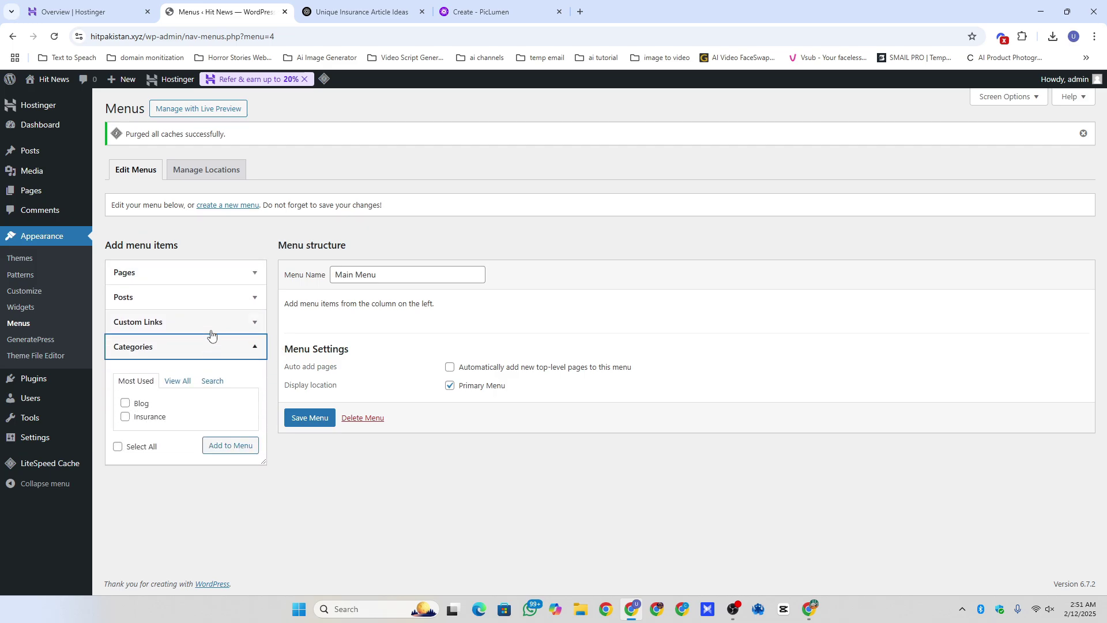
left_click(125, 416)
left_click(228, 446)
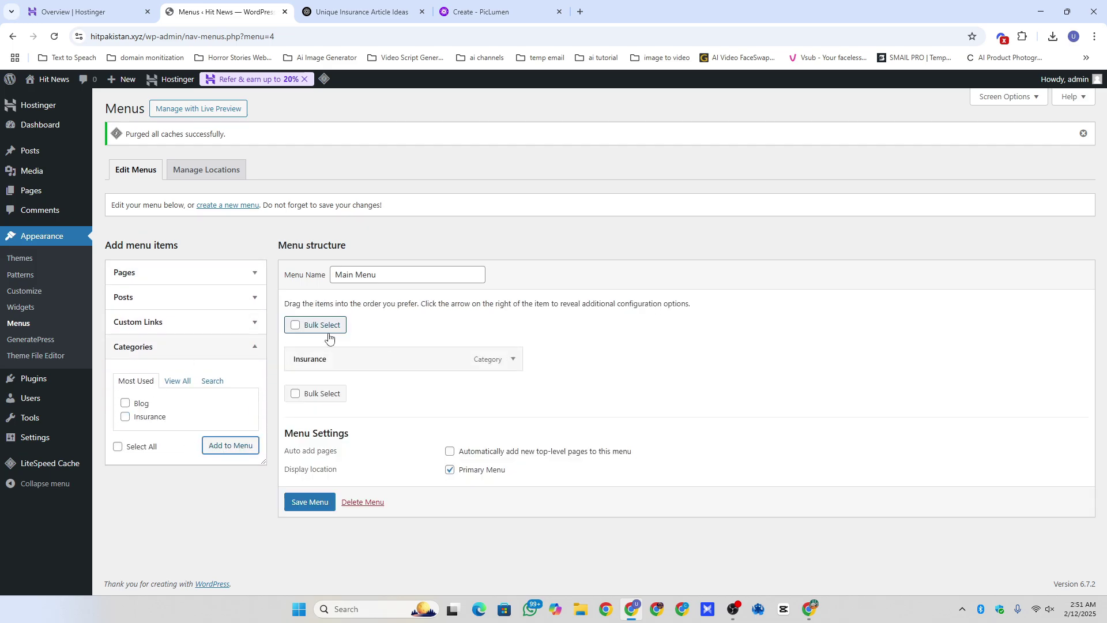
Add a custom link with the URL "/" and the link text "Home" to Main Menu
left_click(184, 347)
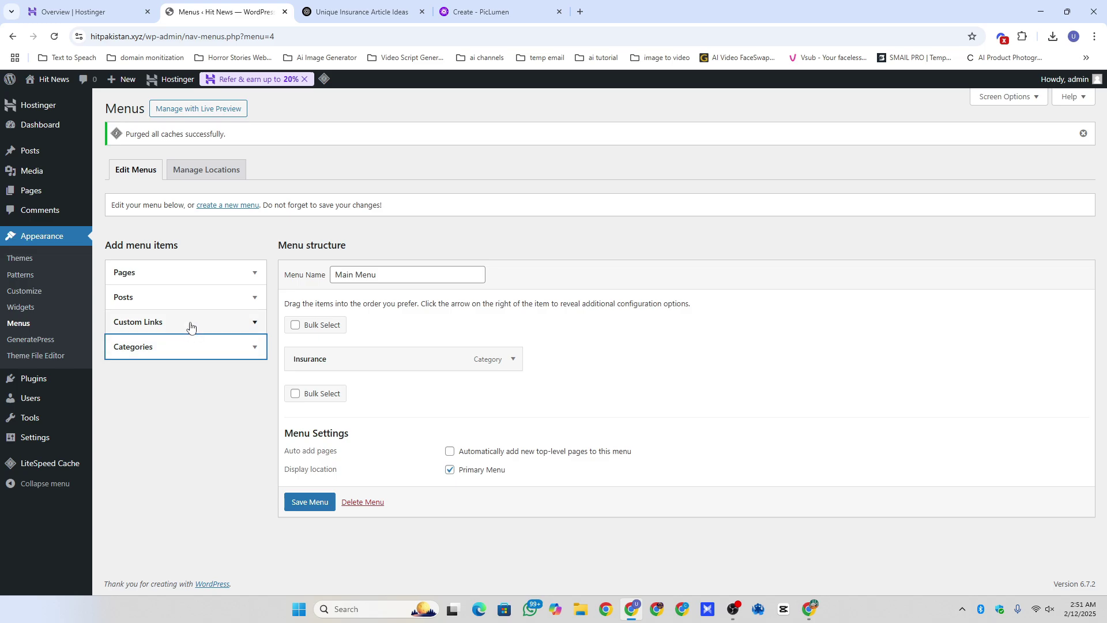
left_click(190, 323)
left_click(192, 358)
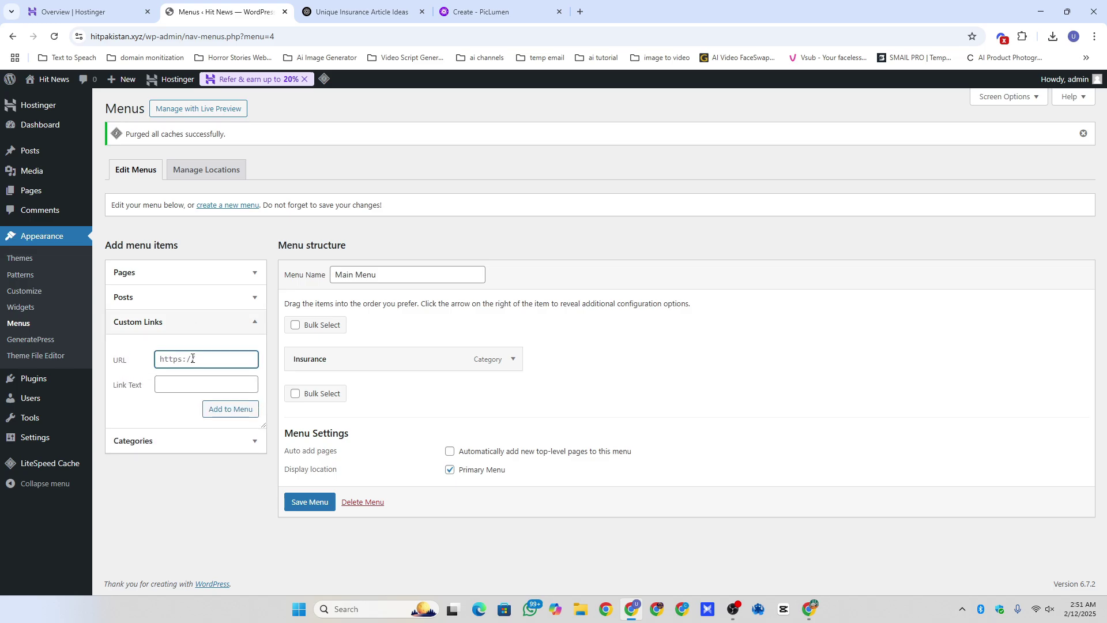
type("/")
key("Tab")
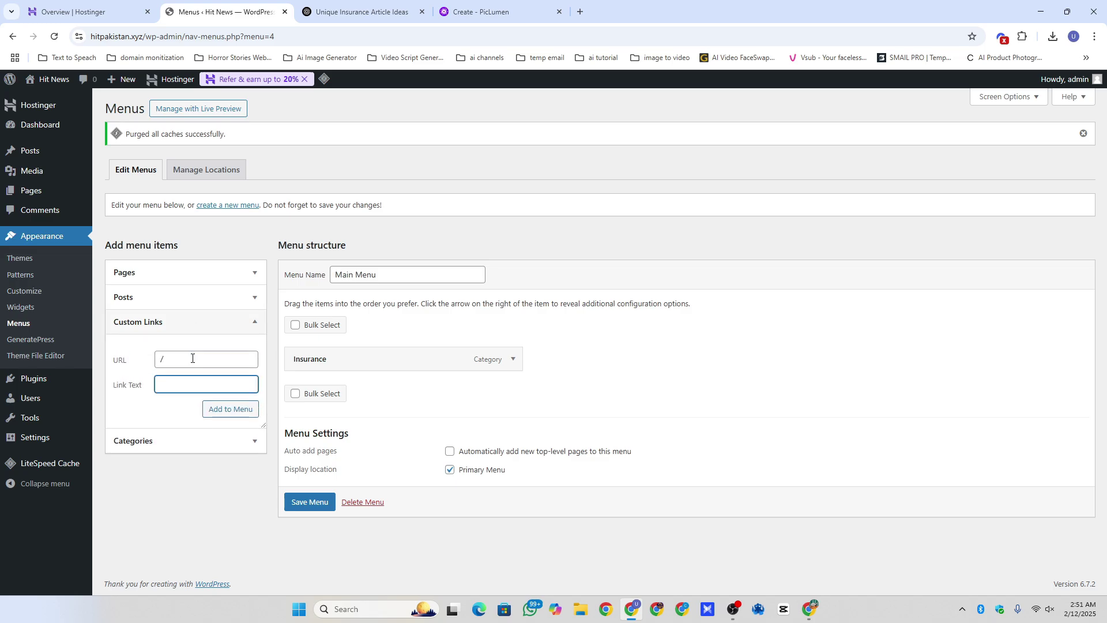
type("Home")
left_click(230, 409)
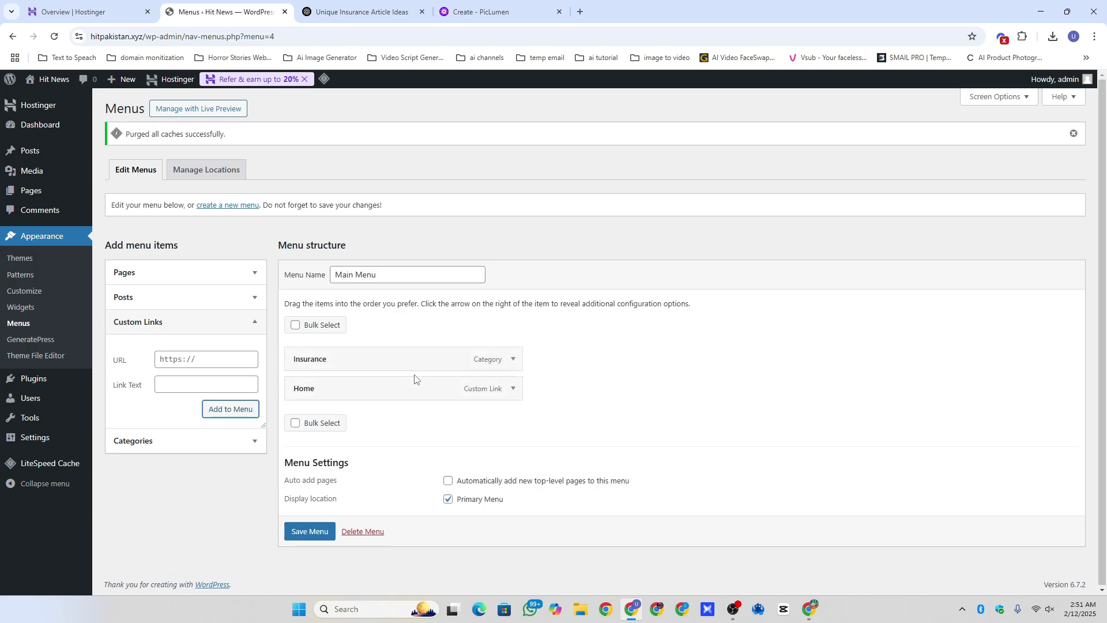
Move the Home item above Insurance in the menu structure and save Main Menu
left_click_drag(369, 391, 469, 358)
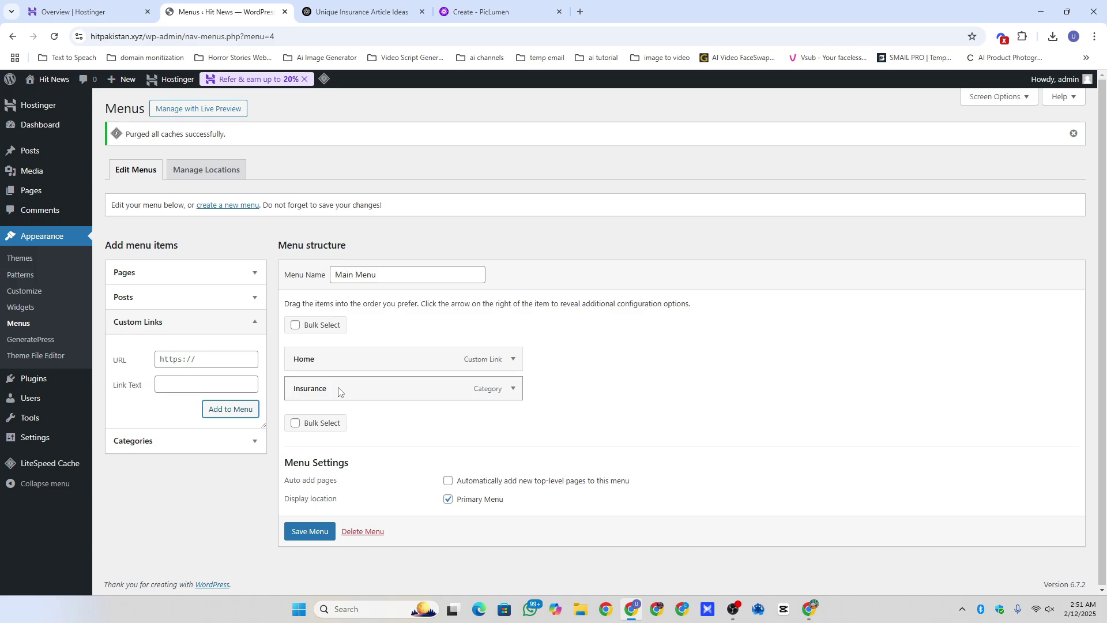
left_click(239, 323)
left_click(204, 346)
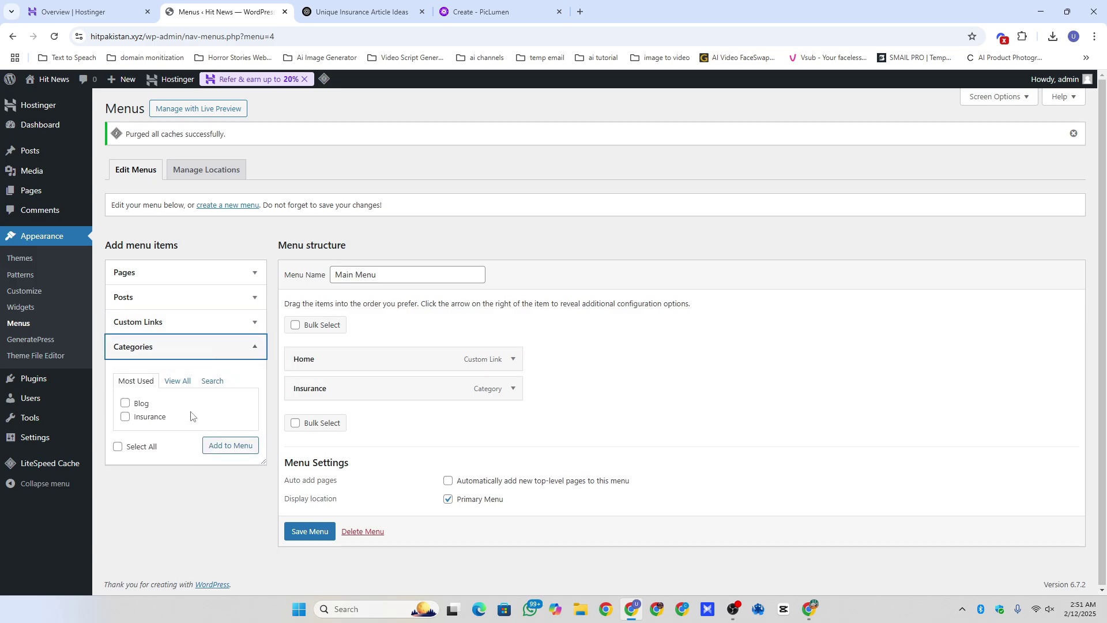
left_click(310, 531)
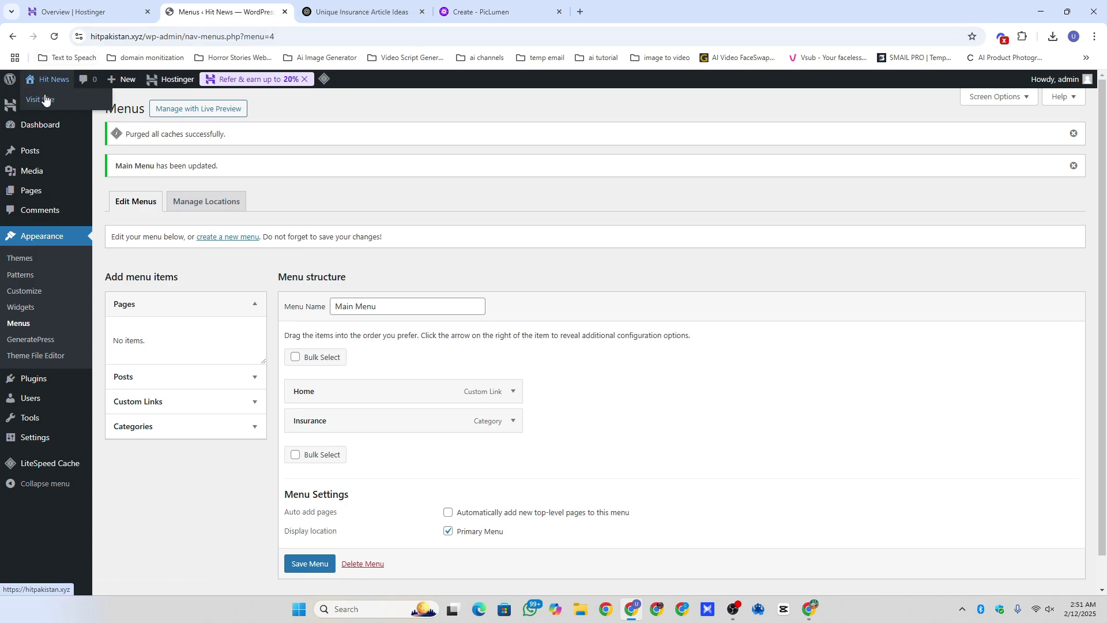
Check the header menu on the live site in a separate tab and view the site's list of pages in the admin
left_click(42, 99)
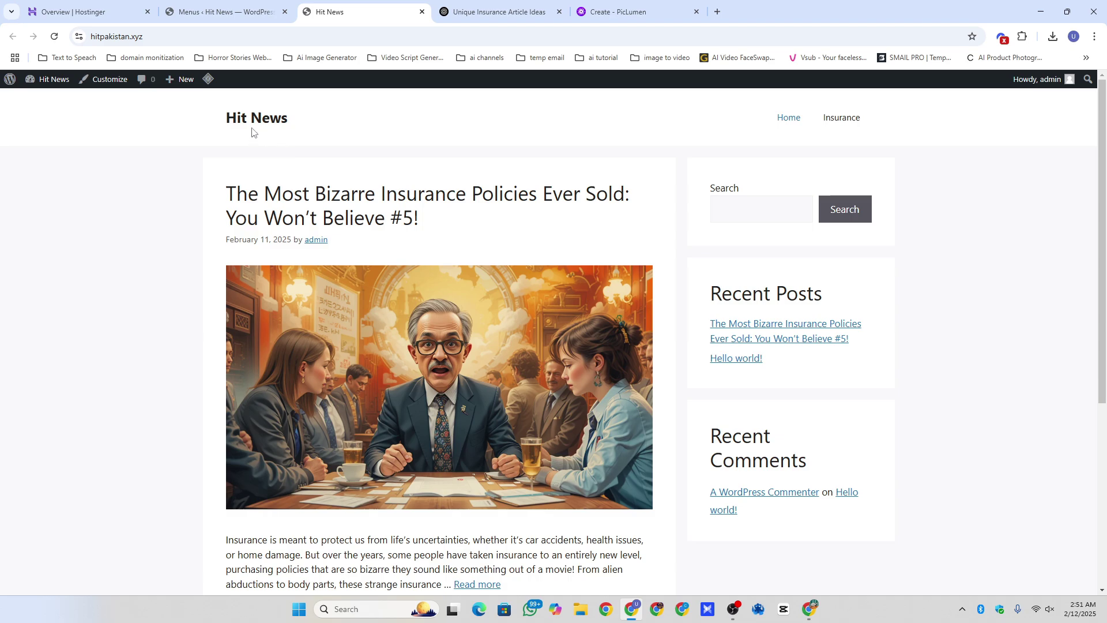
left_click(227, 12)
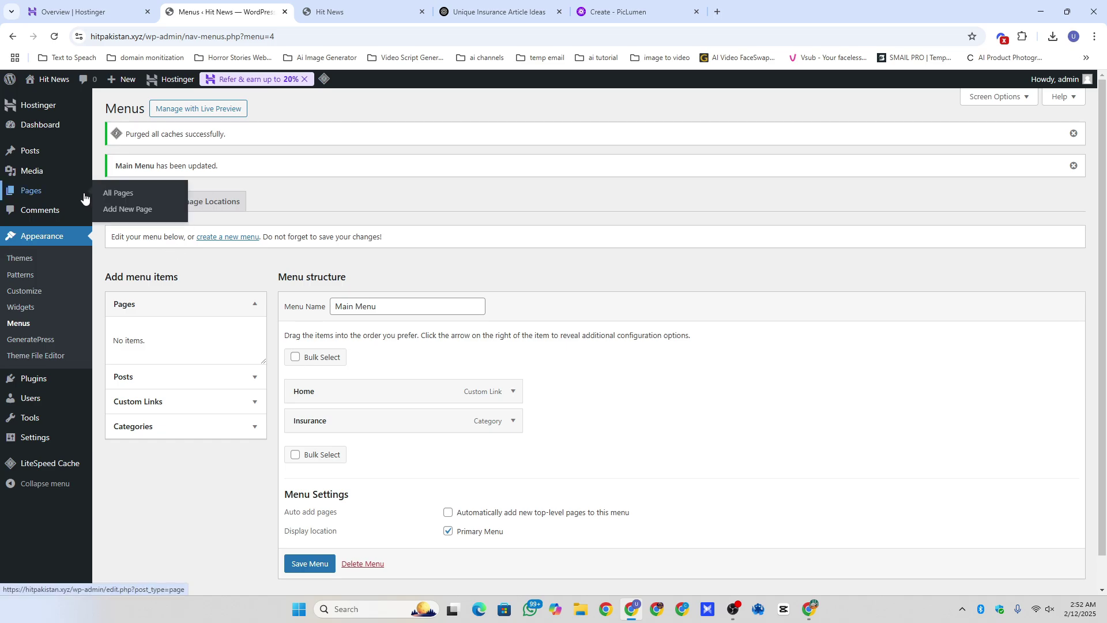
left_click(33, 192)
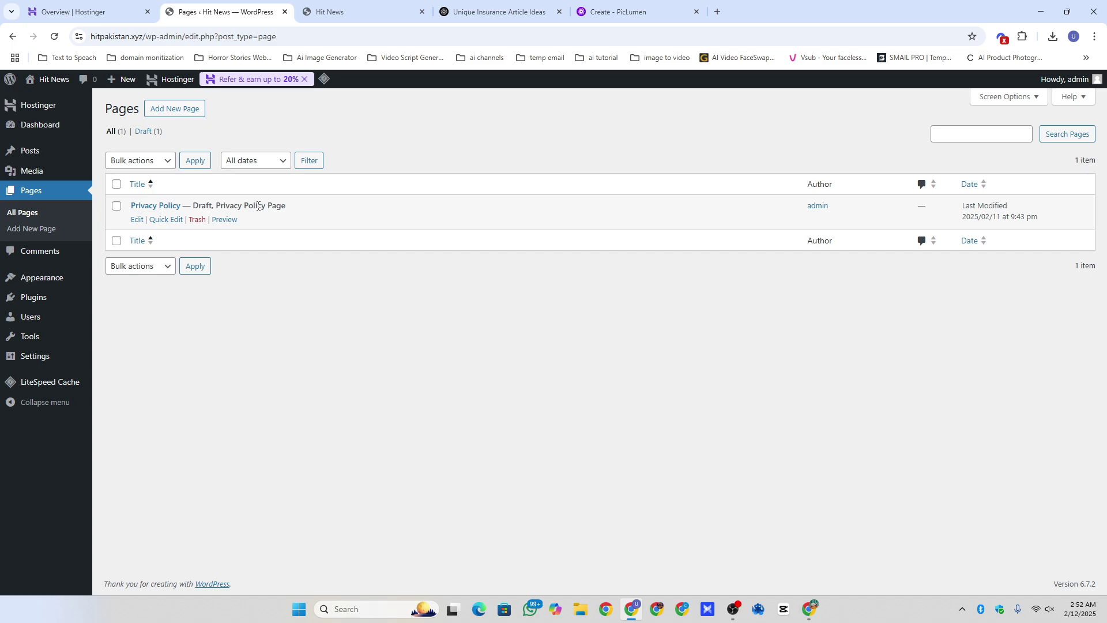
Open the plugin installer from the list of installed plugins and search it for "code sni"
mouse_move(42, 286)
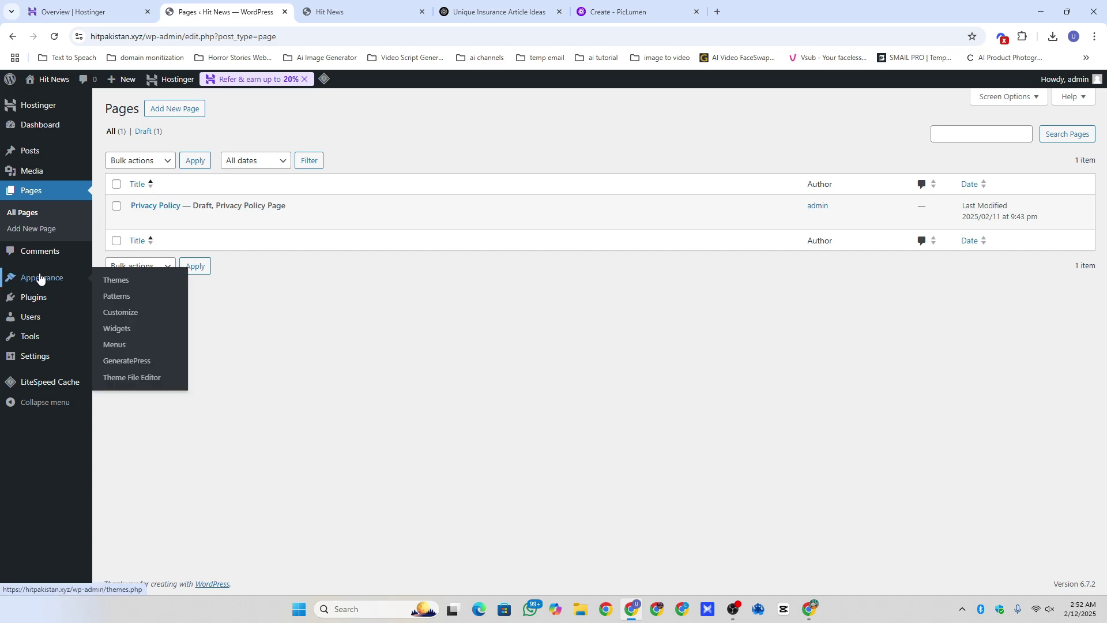
left_click(36, 298)
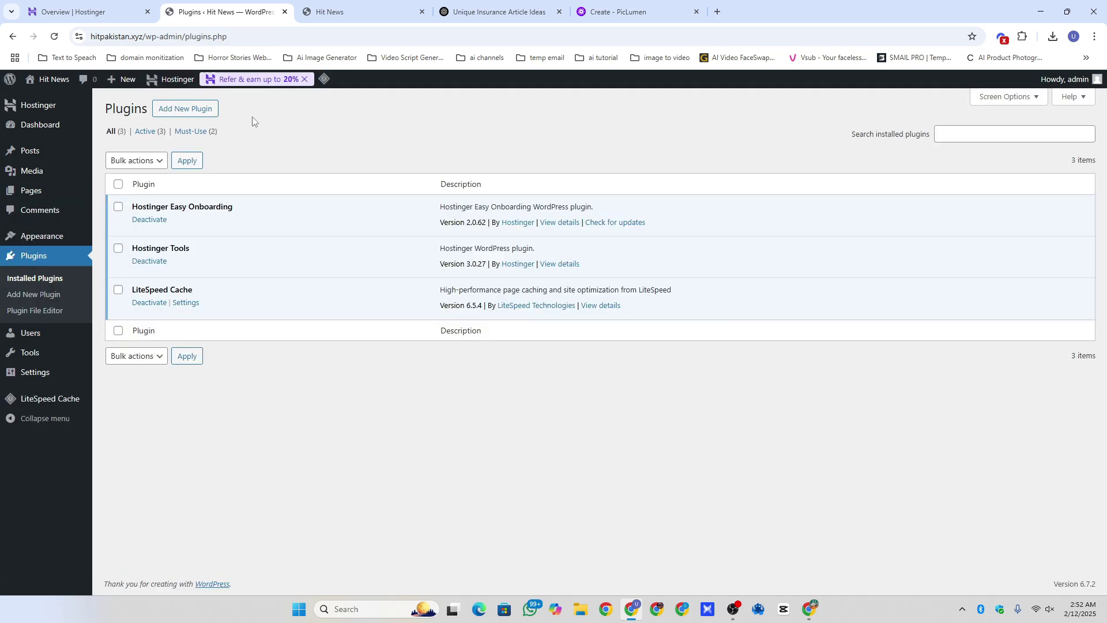
left_click(185, 108)
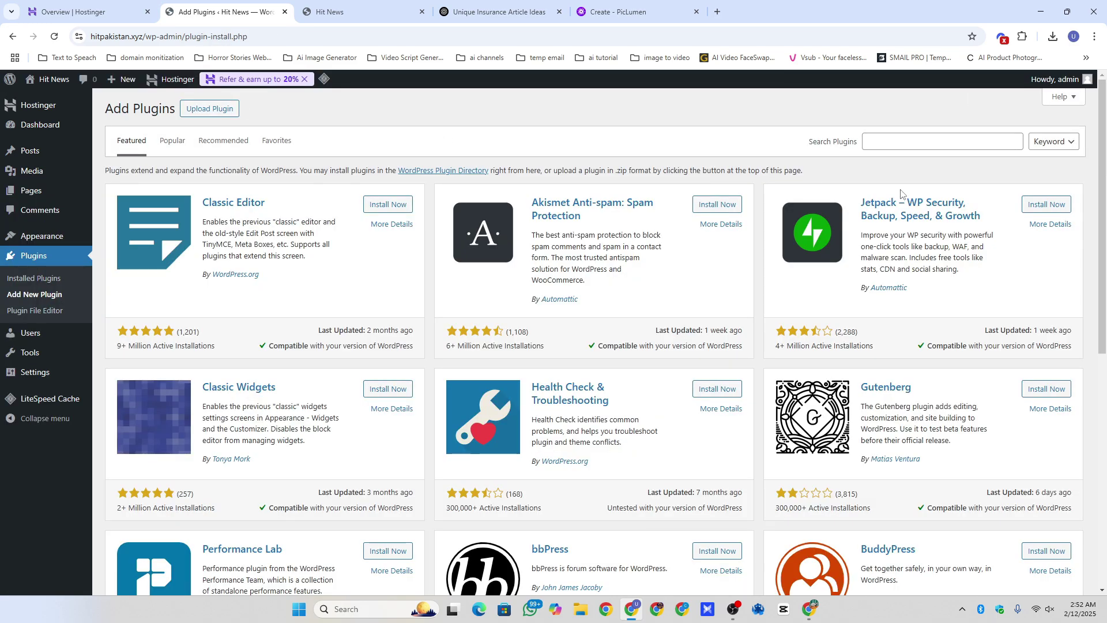
left_click(912, 141)
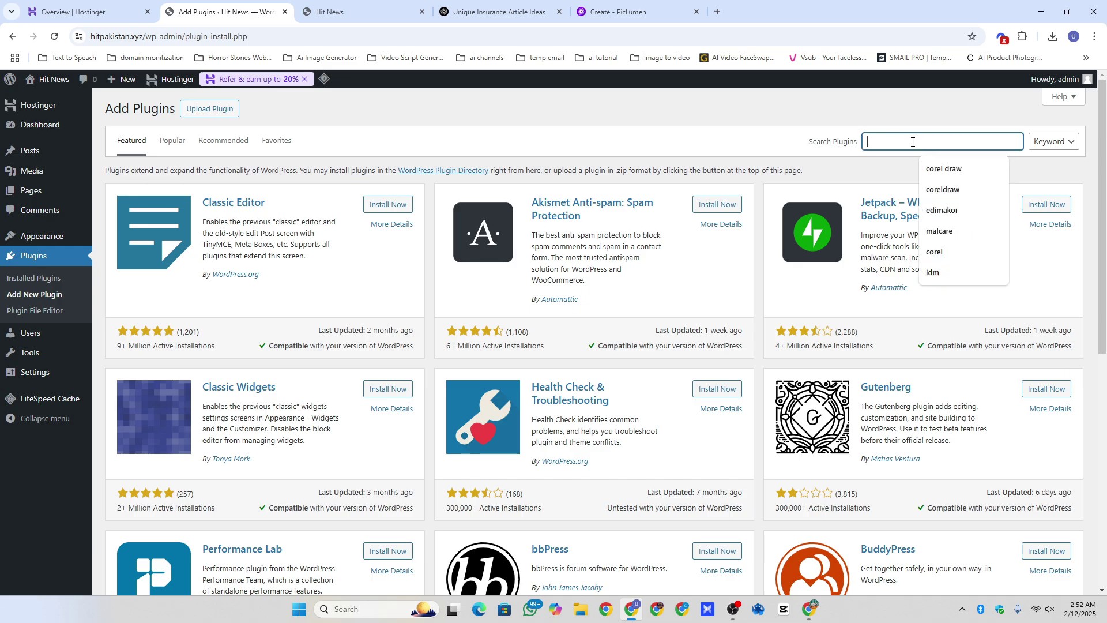
type("code")
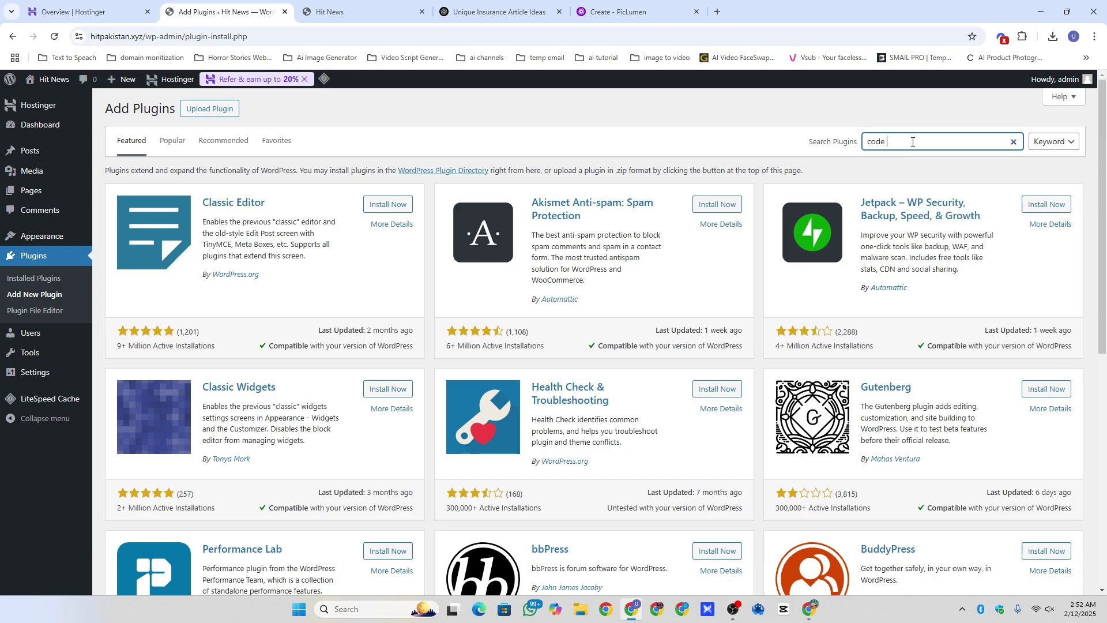
type(" sni")
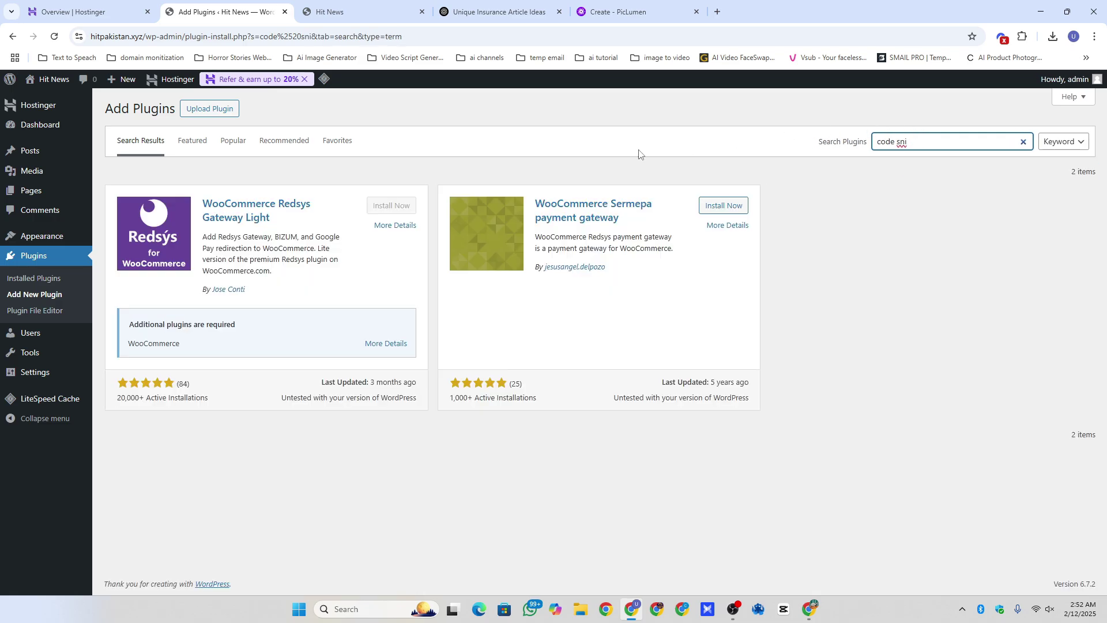
Search the plugin library for "header", and install and activate the WPCode – Insert Headers and Footers plugin
key("ctrl+a")
type("hea")
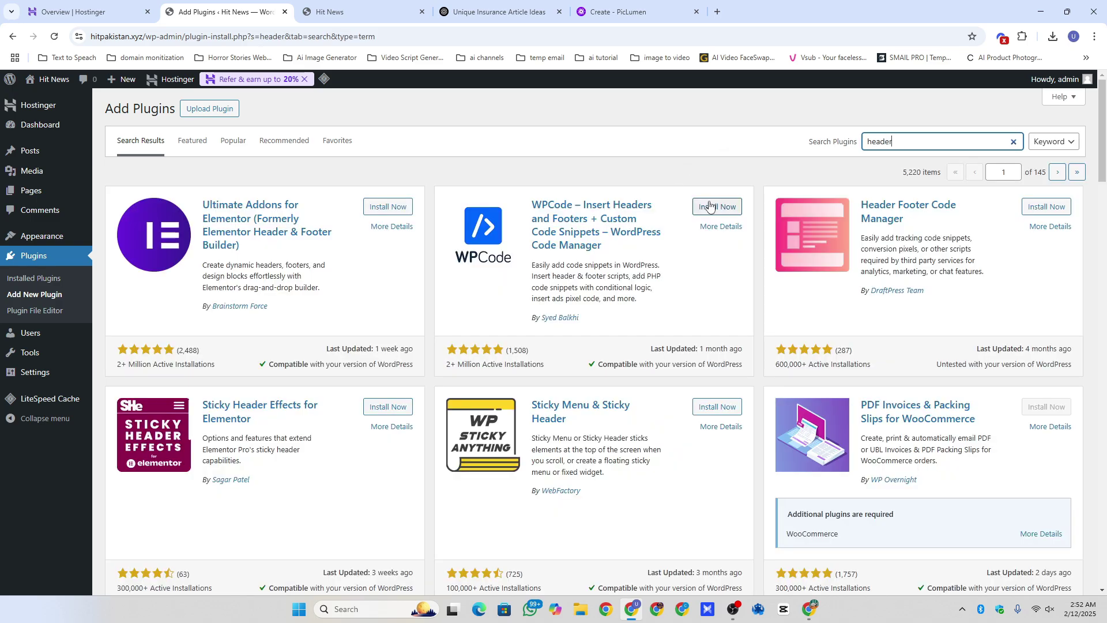
left_click(694, 201)
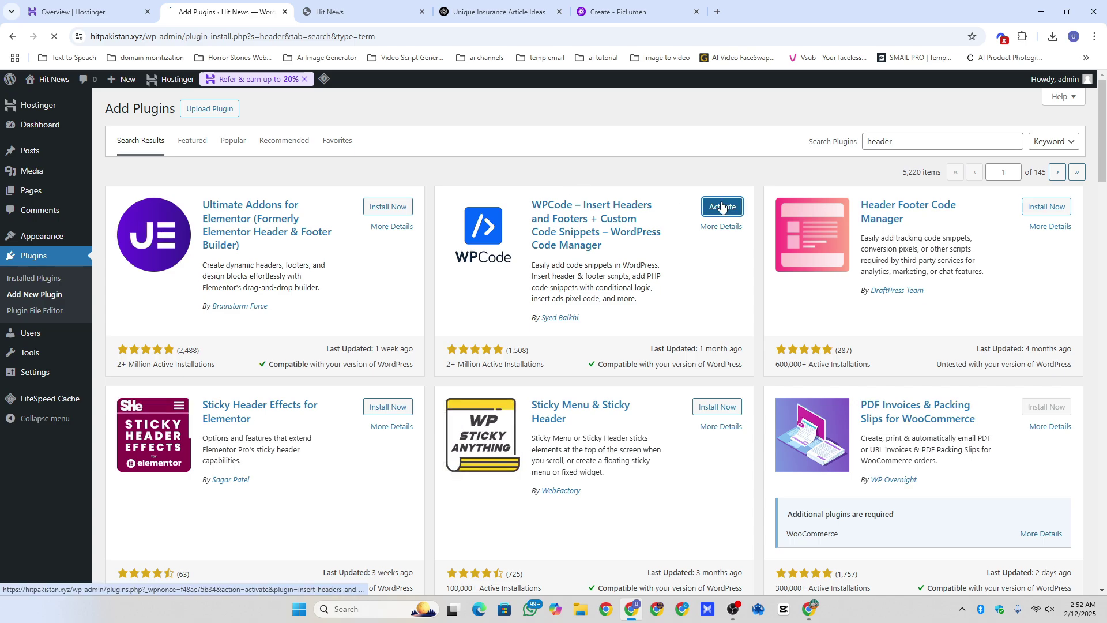
left_click(721, 208)
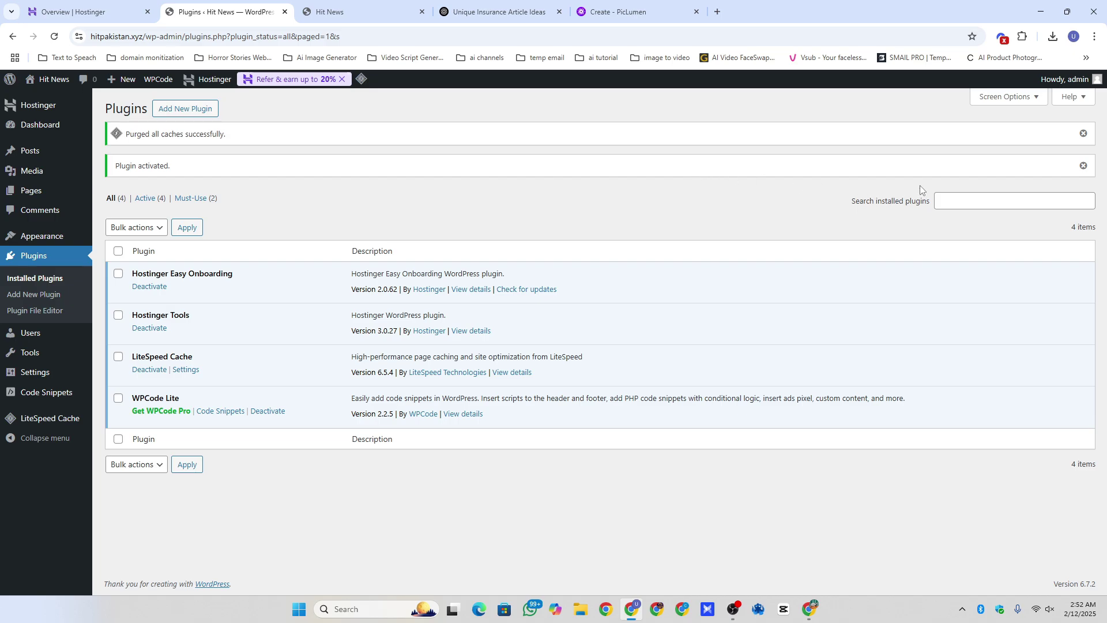
Find the Rank Math SEO plugin by searching for "rank math", and install and activate it
left_click(184, 109)
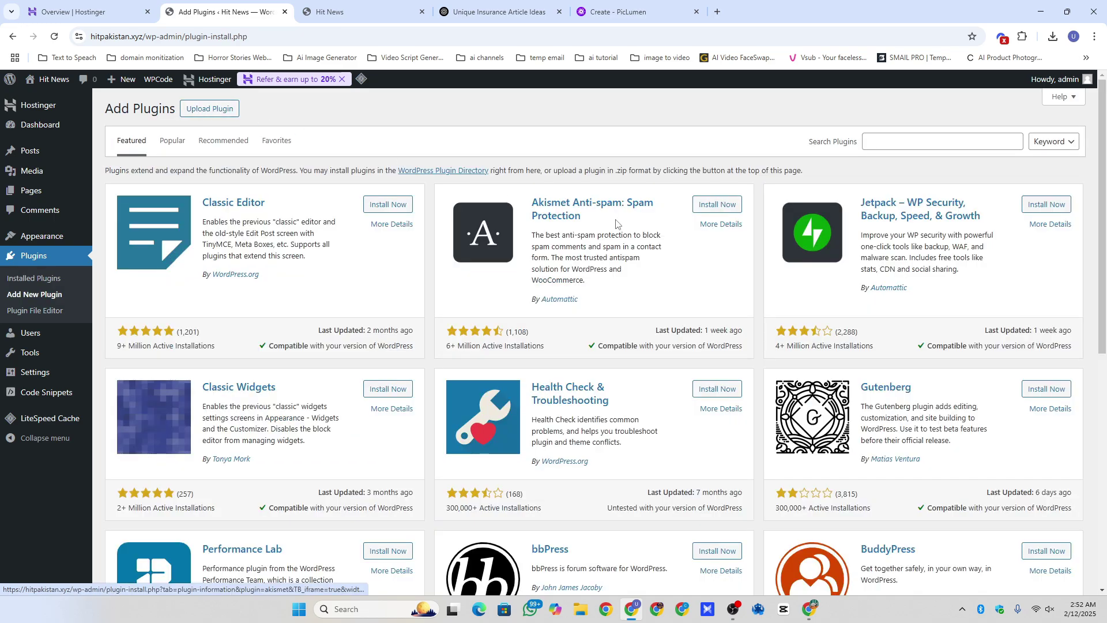
left_click(935, 144)
type("rank mat")
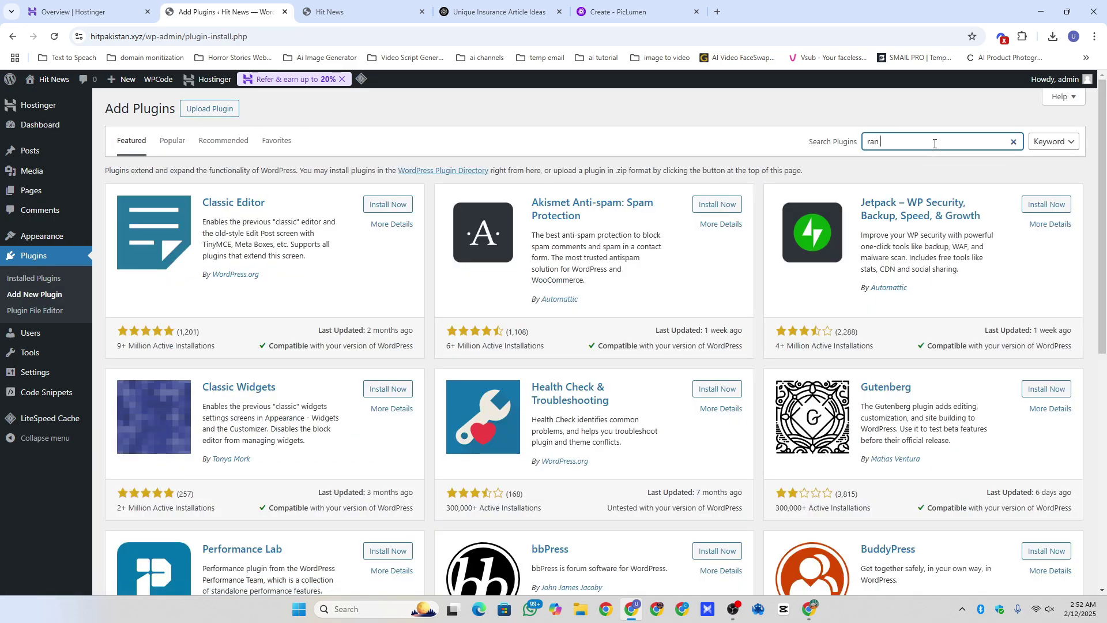
type("h")
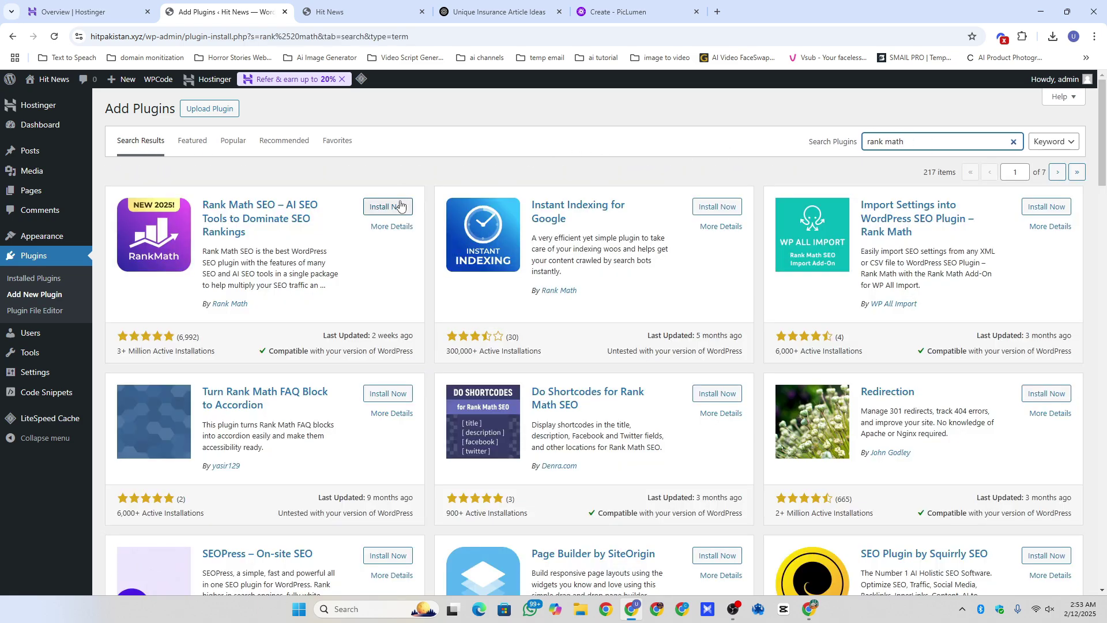
left_click(401, 206)
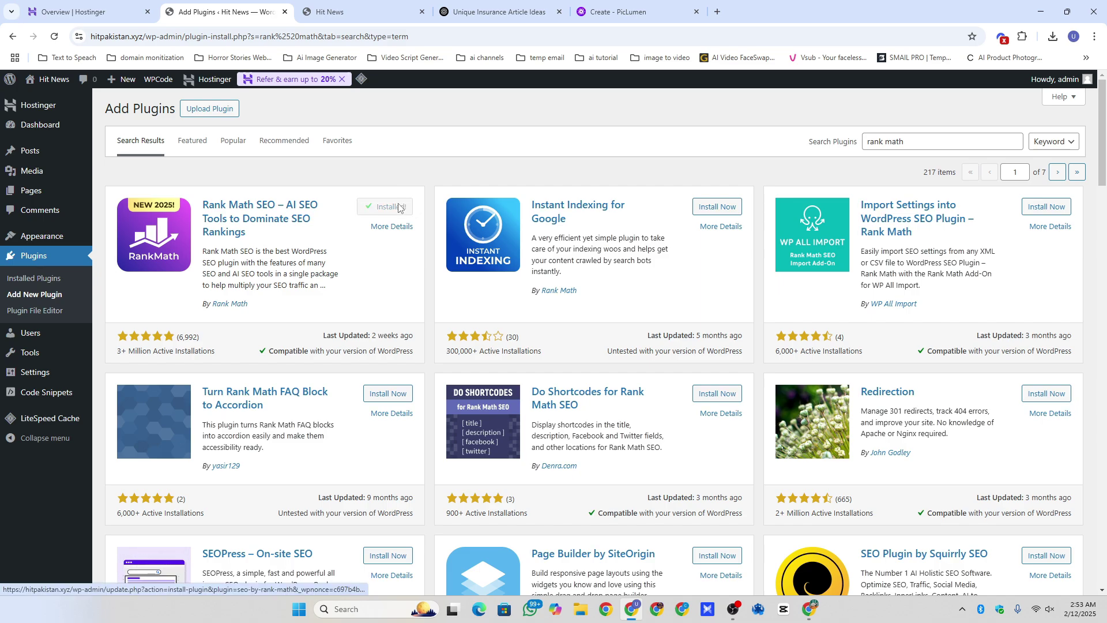
left_click(393, 206)
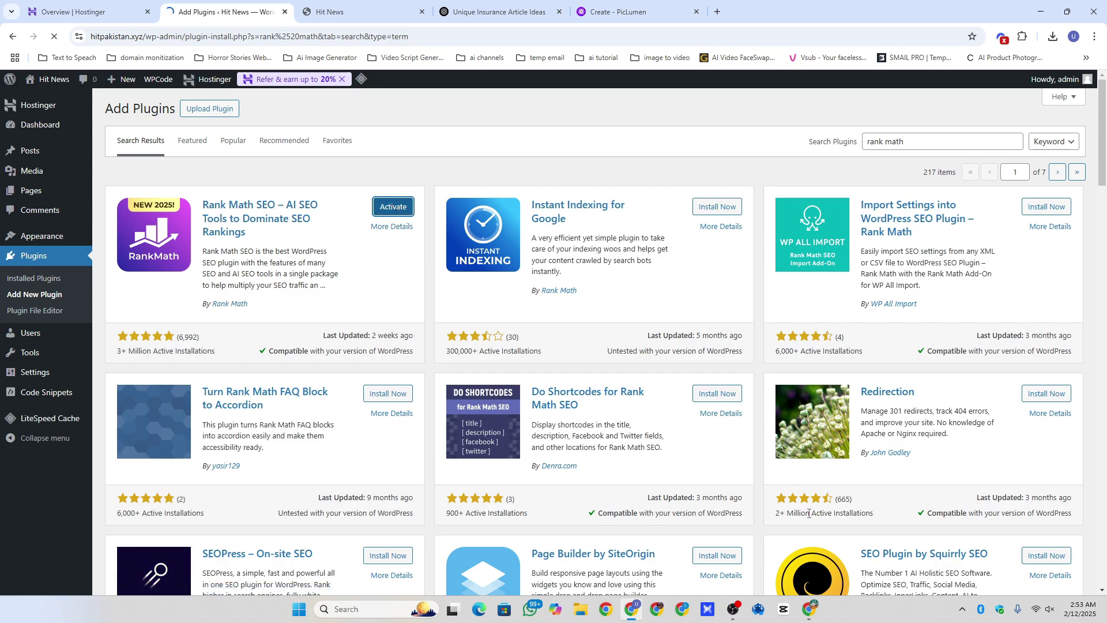
Switch to the other Chrome window, search Google for "search console" and start Google Search Console
left_click(808, 610)
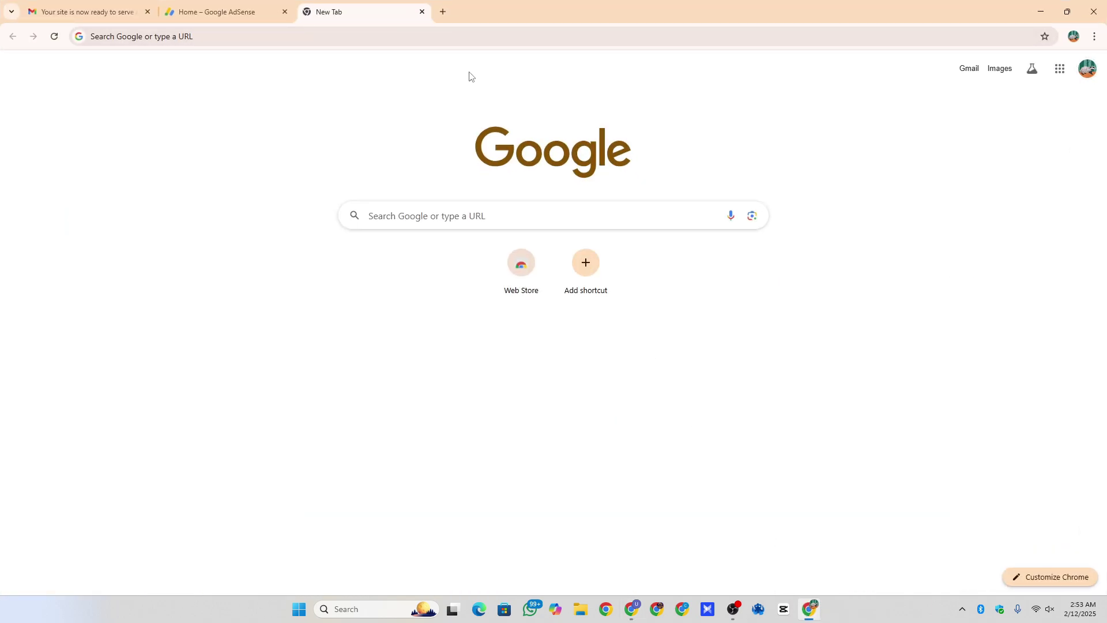
left_click(385, 36)
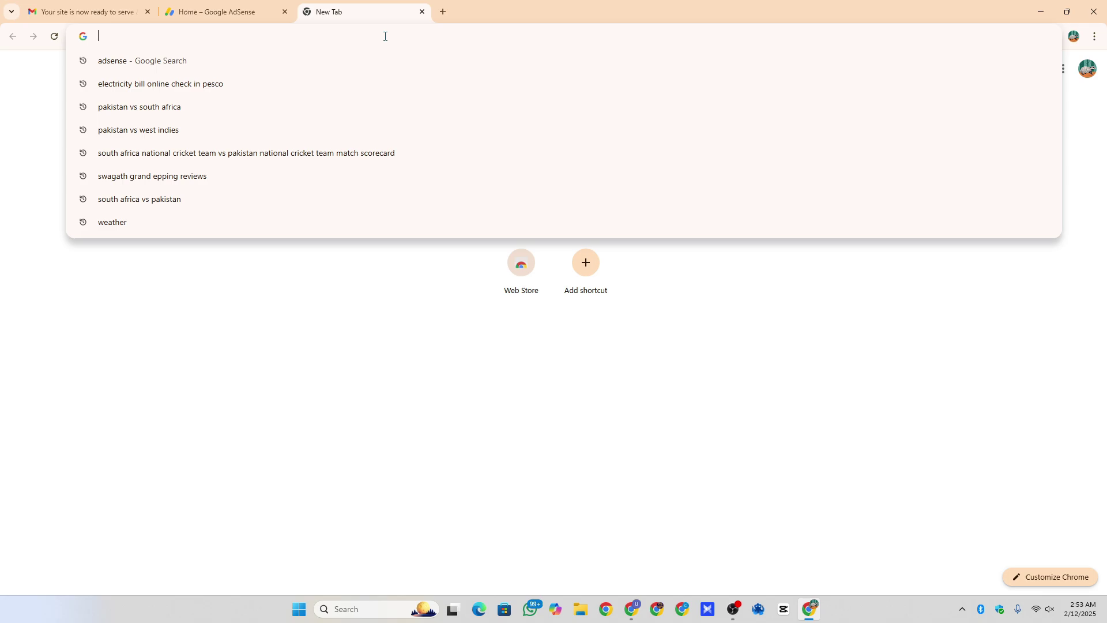
type("search console")
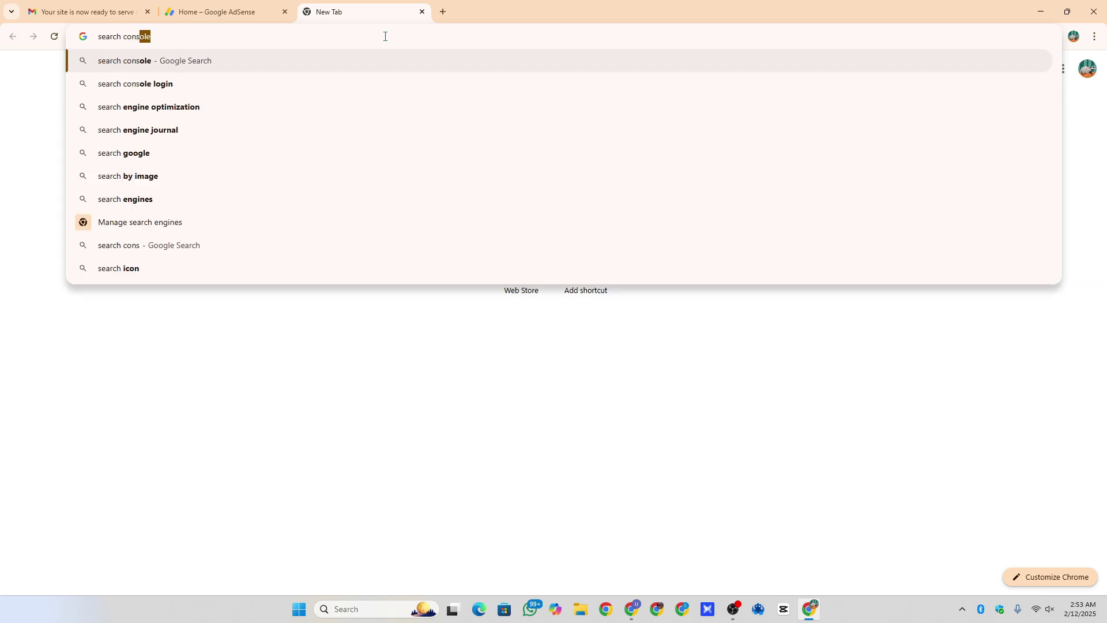
key("Return")
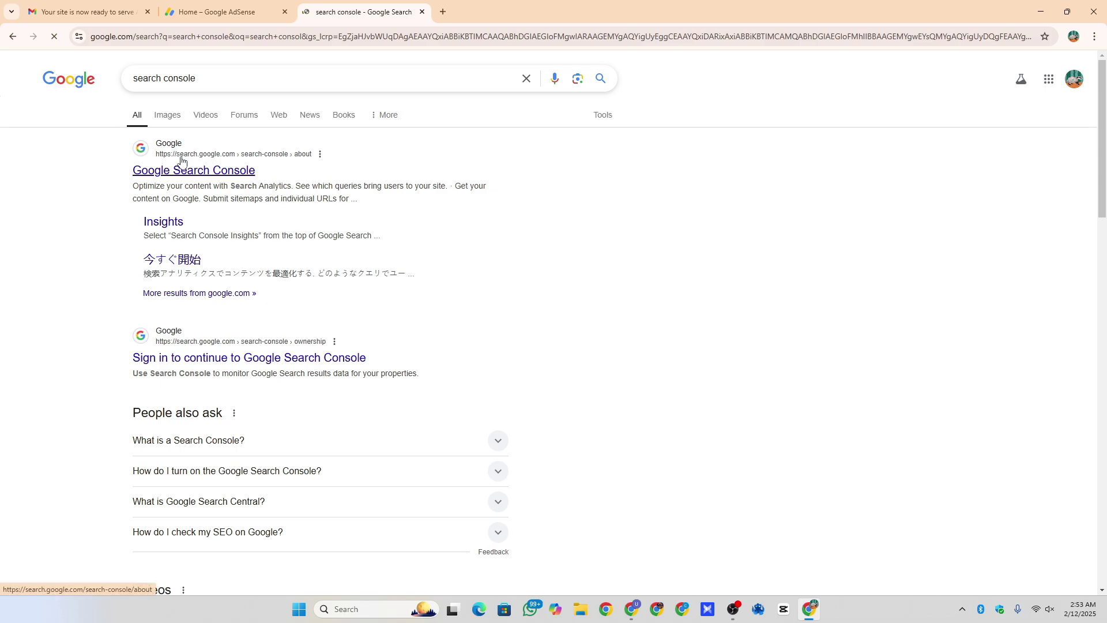
left_click(179, 166)
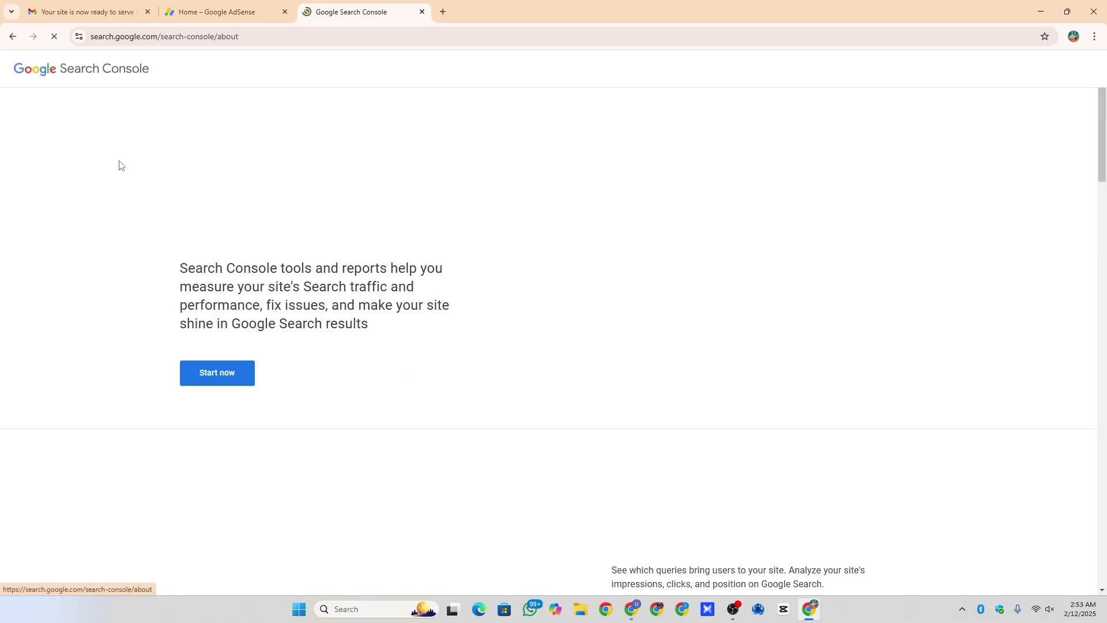
left_click(196, 369)
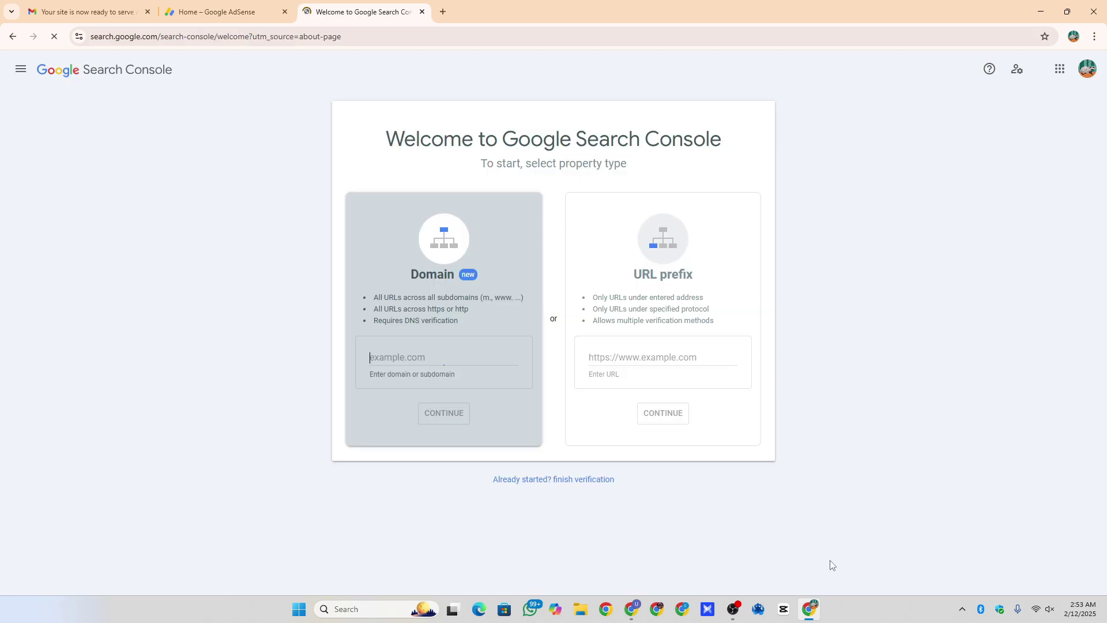
left_click(810, 608)
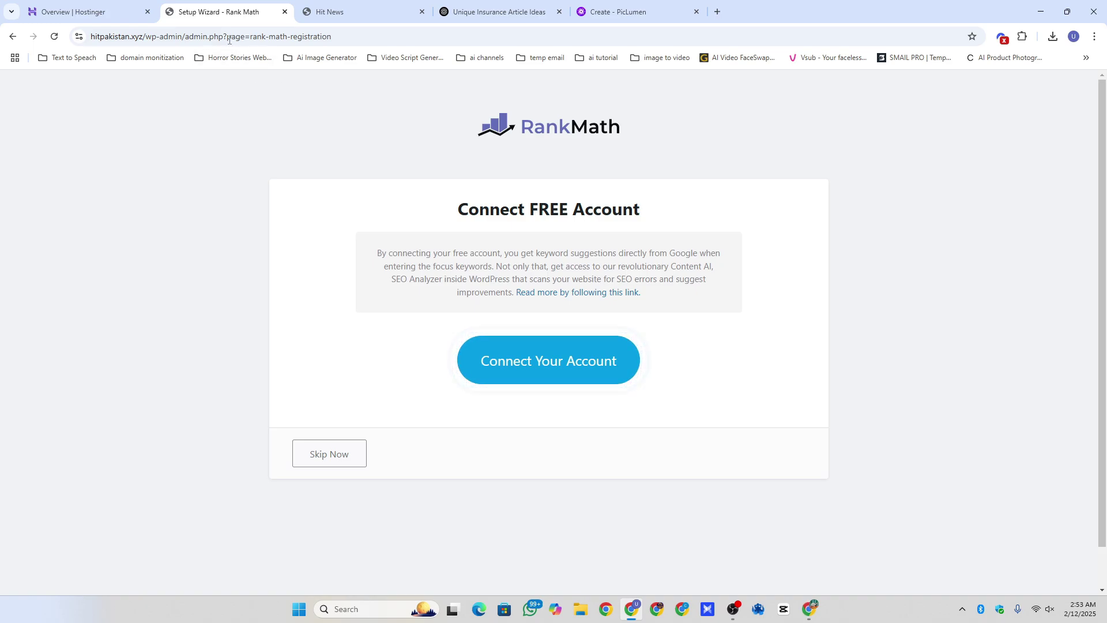
left_click(265, 38)
left_click_drag(170, 37, 91, 37)
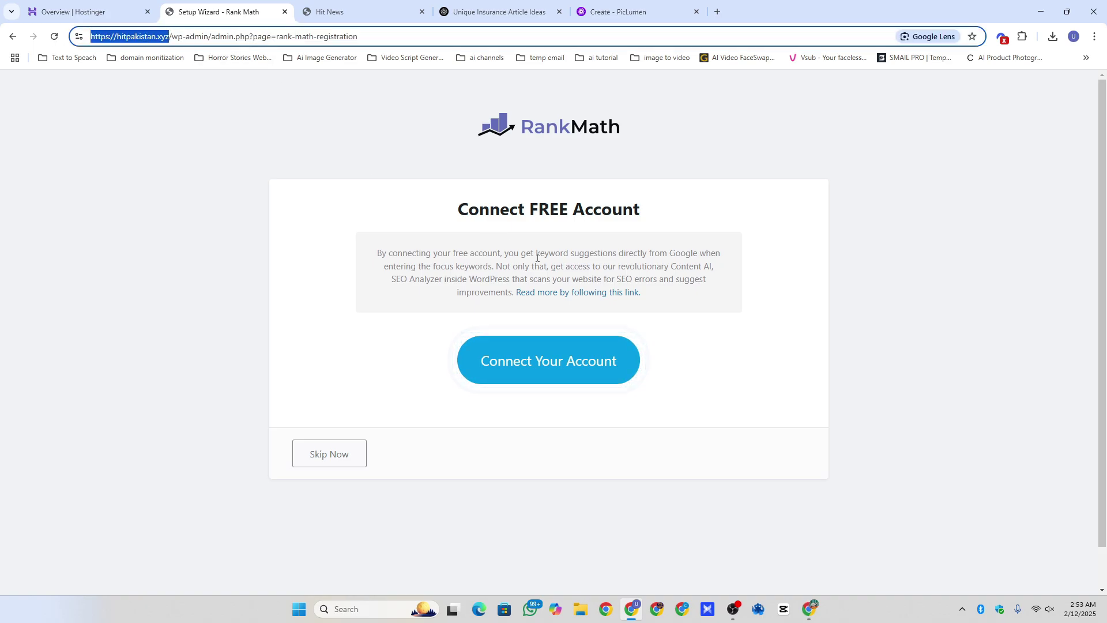
key("ctrl+c")
left_click(810, 609)
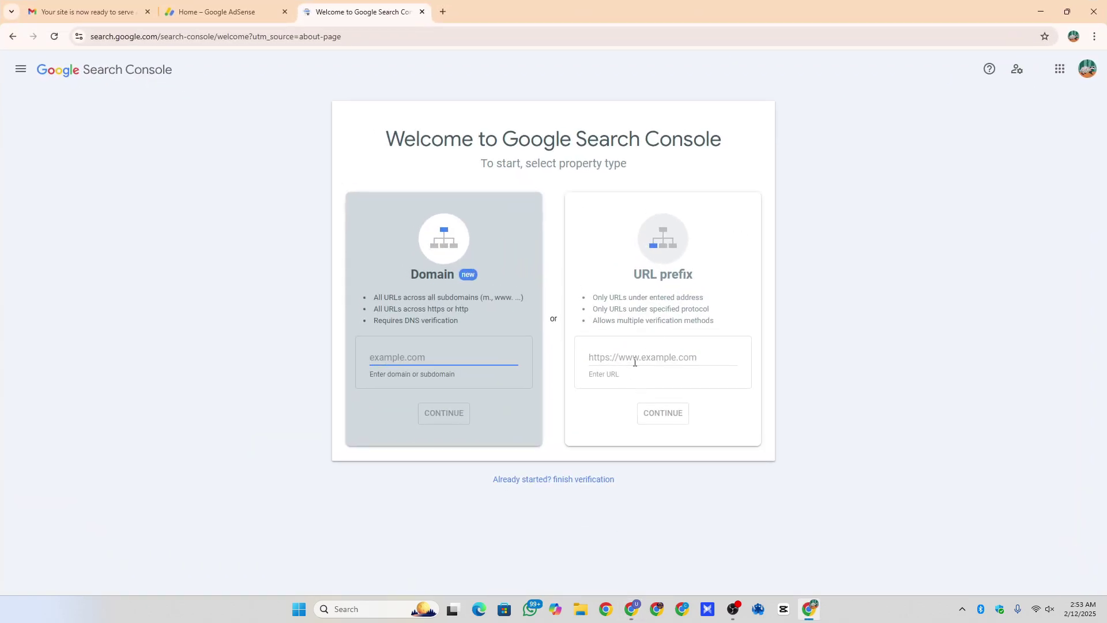
left_click(652, 359)
key("ctrl+v")
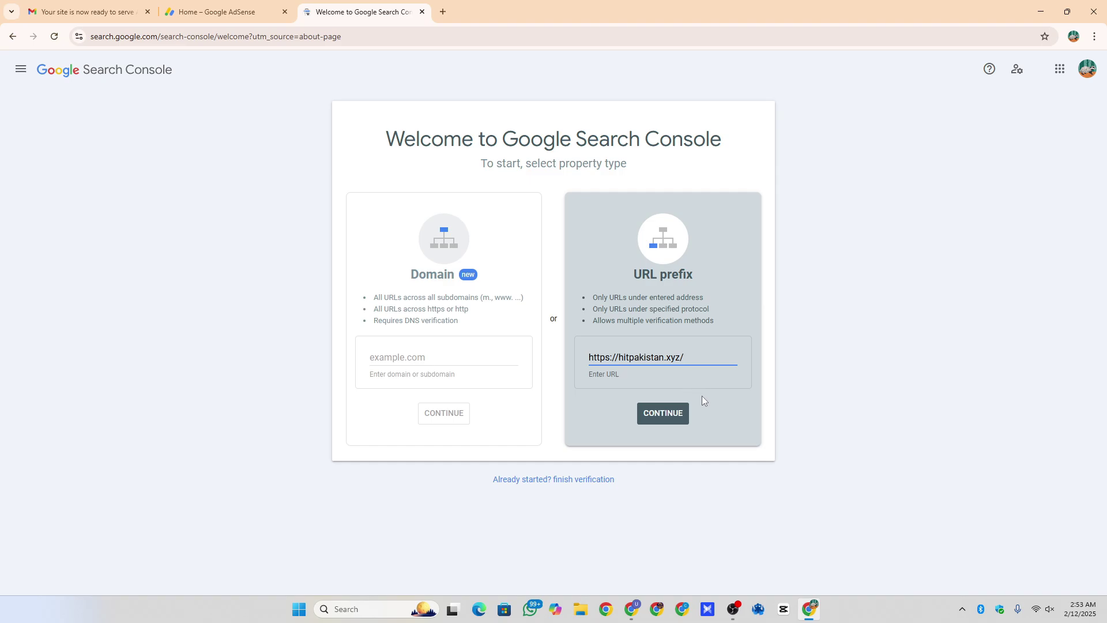
left_click(663, 413)
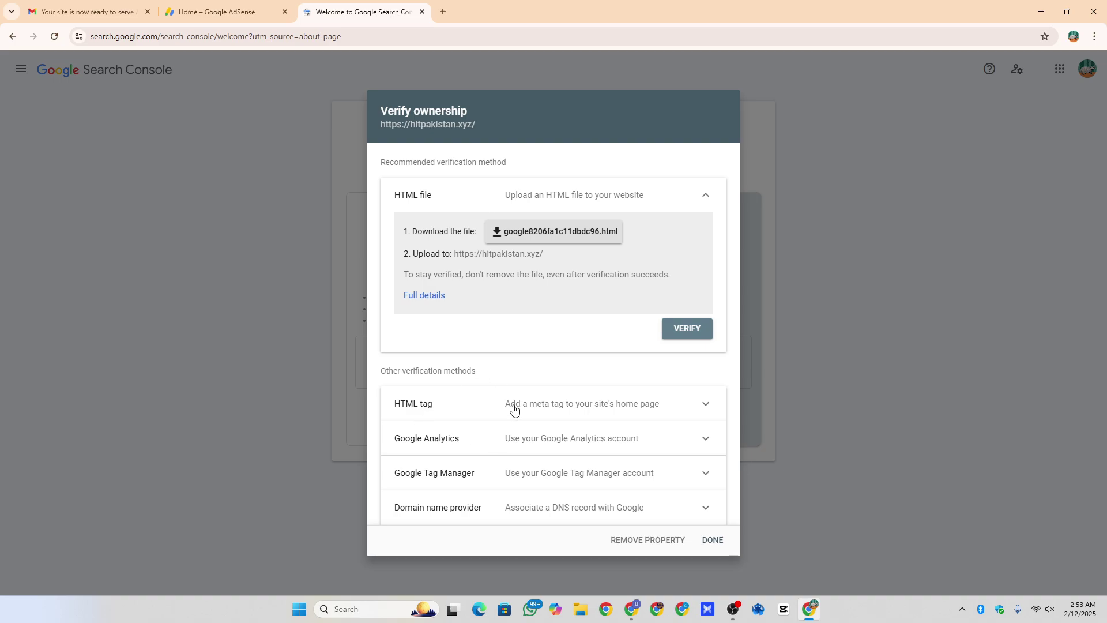
Copy the meta tag of the HTML tag verification method and switch back to the WordPress window
left_click(474, 407)
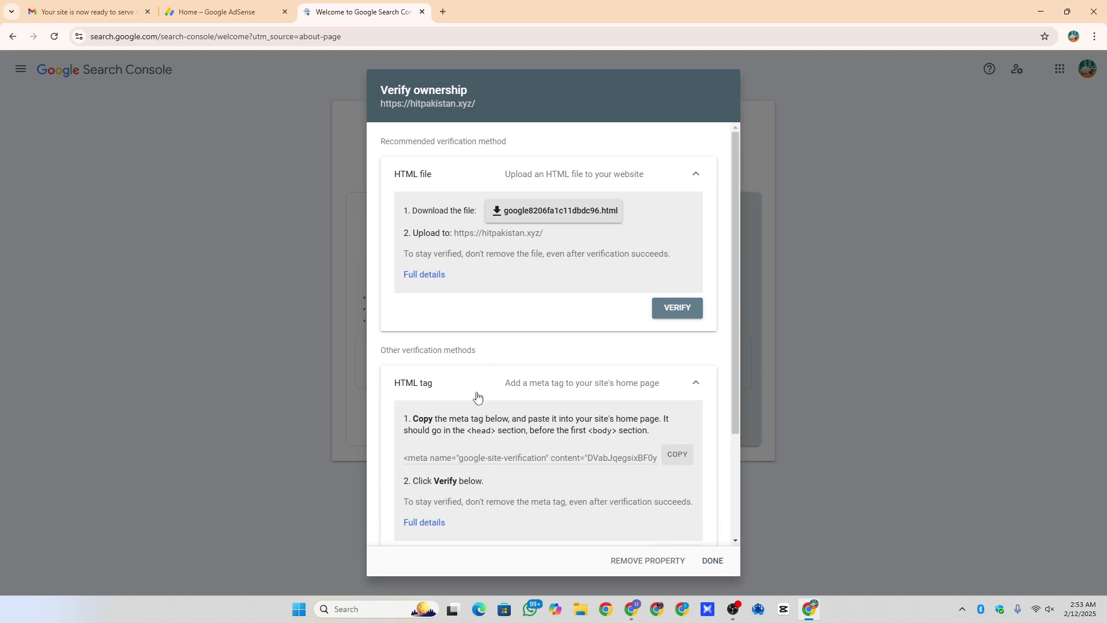
left_click(676, 456)
left_click(630, 609)
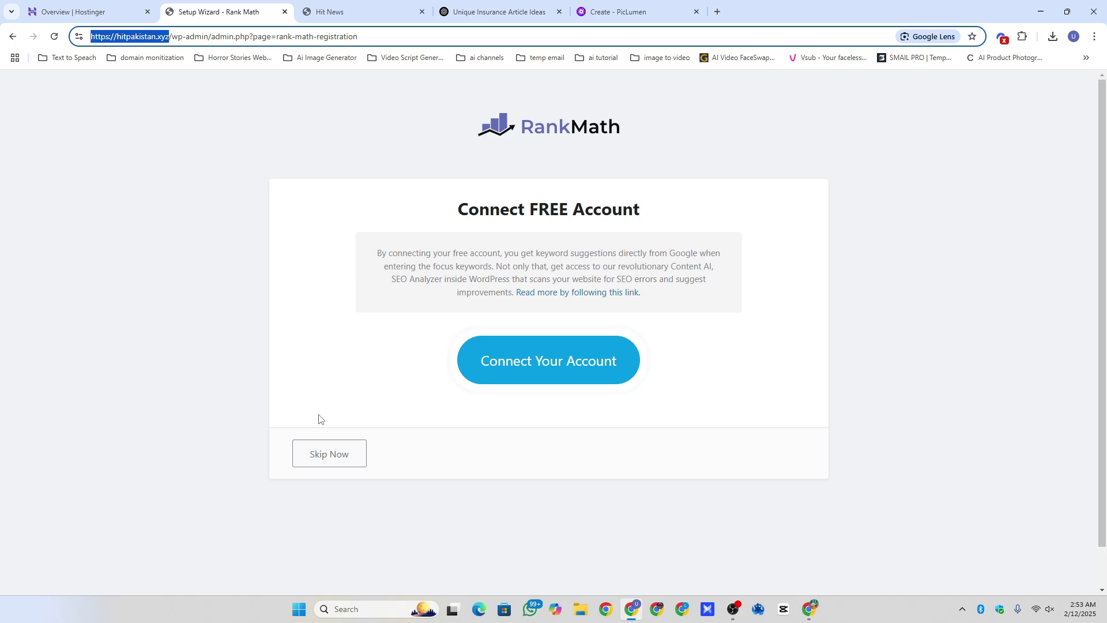
Leave the Rank Math setup wizard and open the WordPress dashboard from the live site's tab
key("Return")
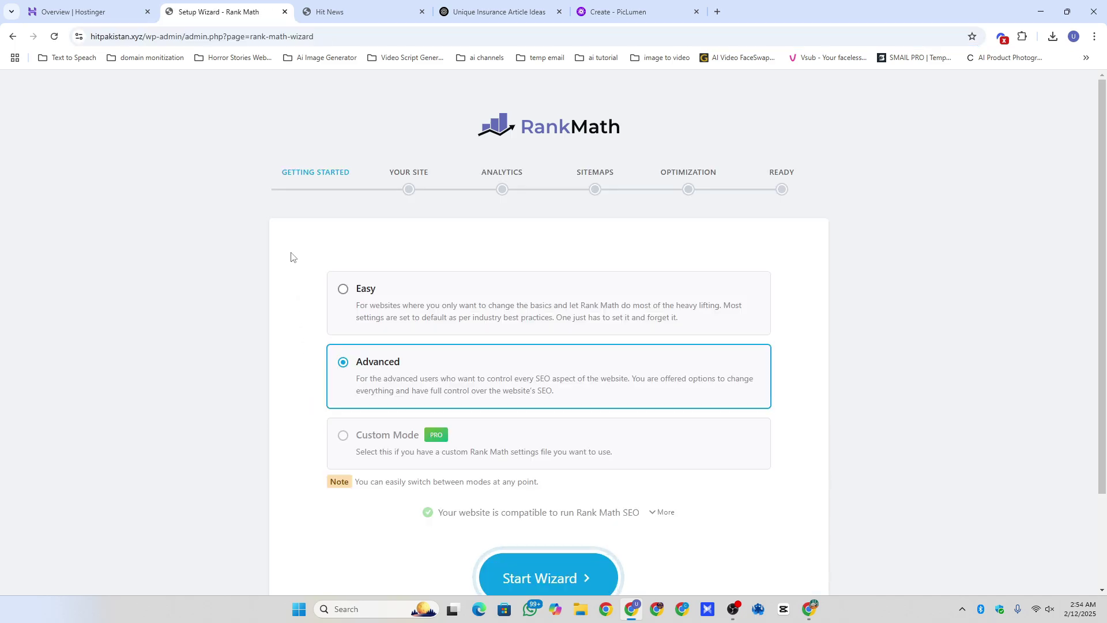
left_click(285, 12)
mouse_move(53, 79)
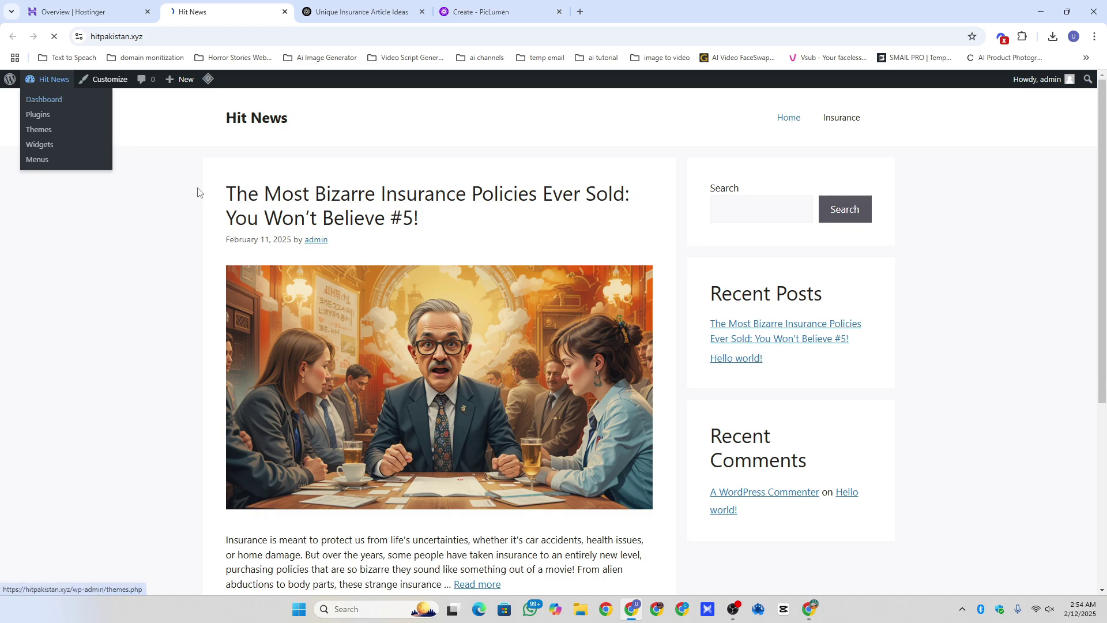
left_click(44, 98)
left_click(1064, 172)
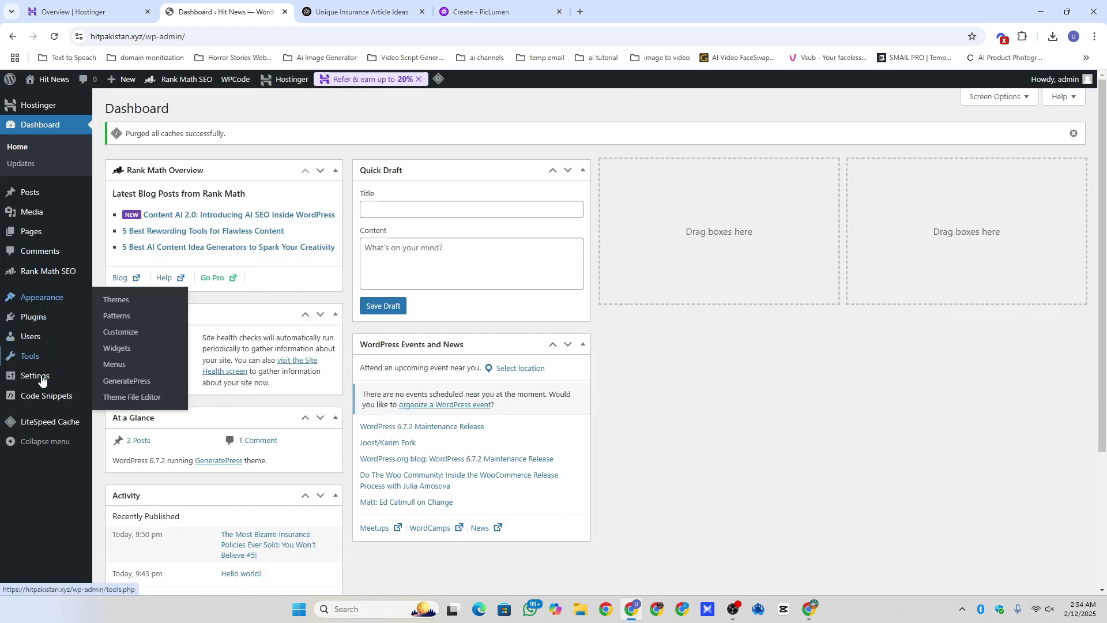
Paste the copied Google site verification tag into WPCode's global Header scripts, save the changes and return to the Search Console window
mouse_move(33, 405)
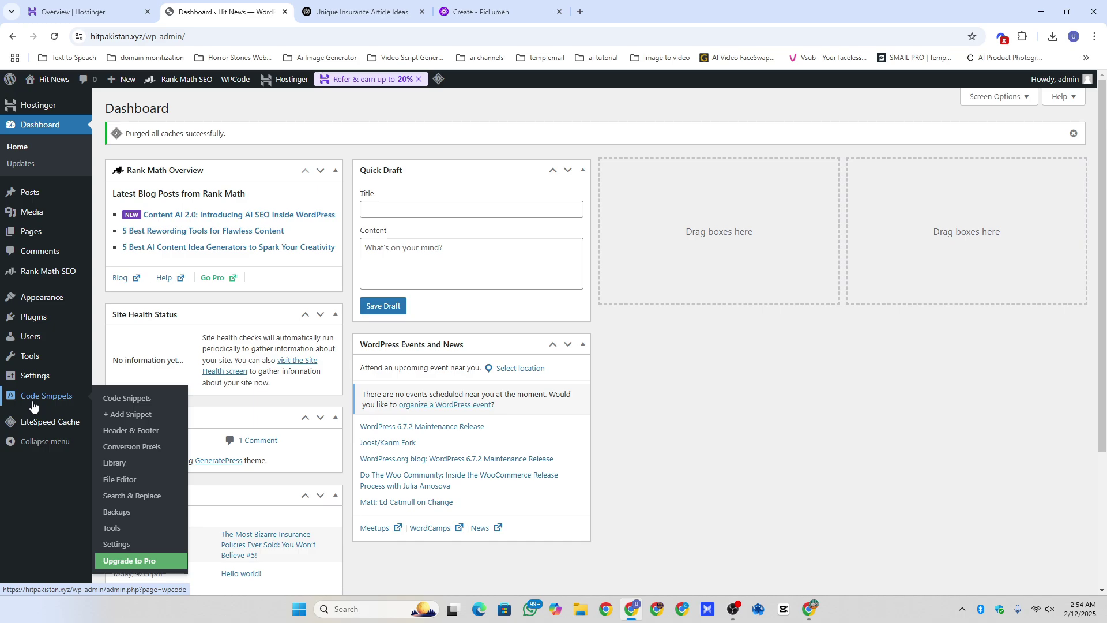
left_click(135, 434)
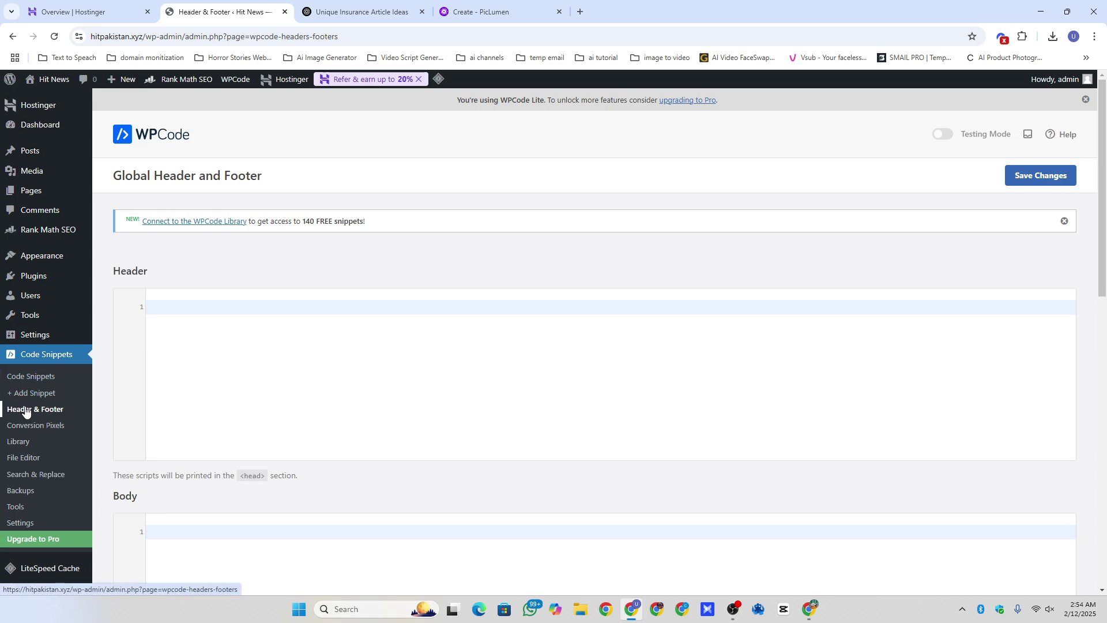
left_click(235, 381)
key("ctrl+v")
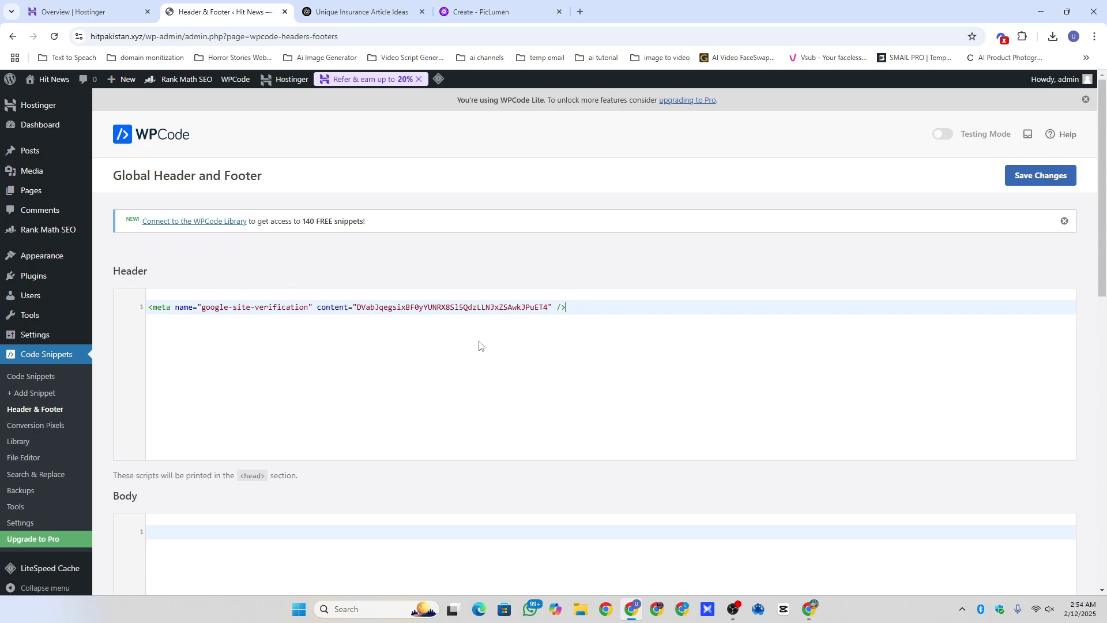
left_click(1045, 177)
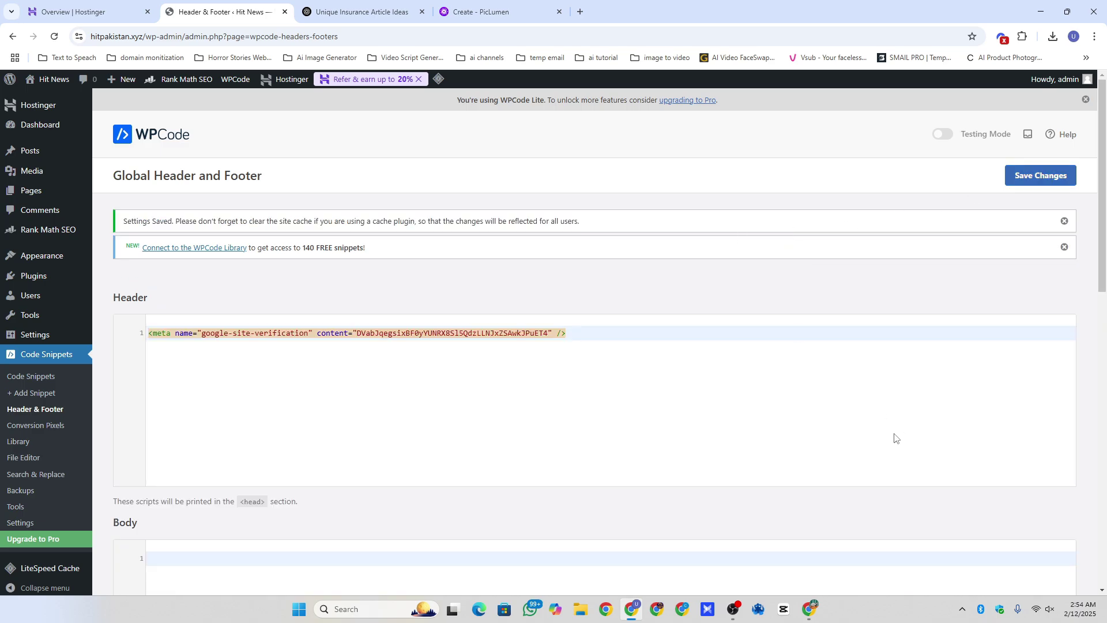
left_click(813, 606)
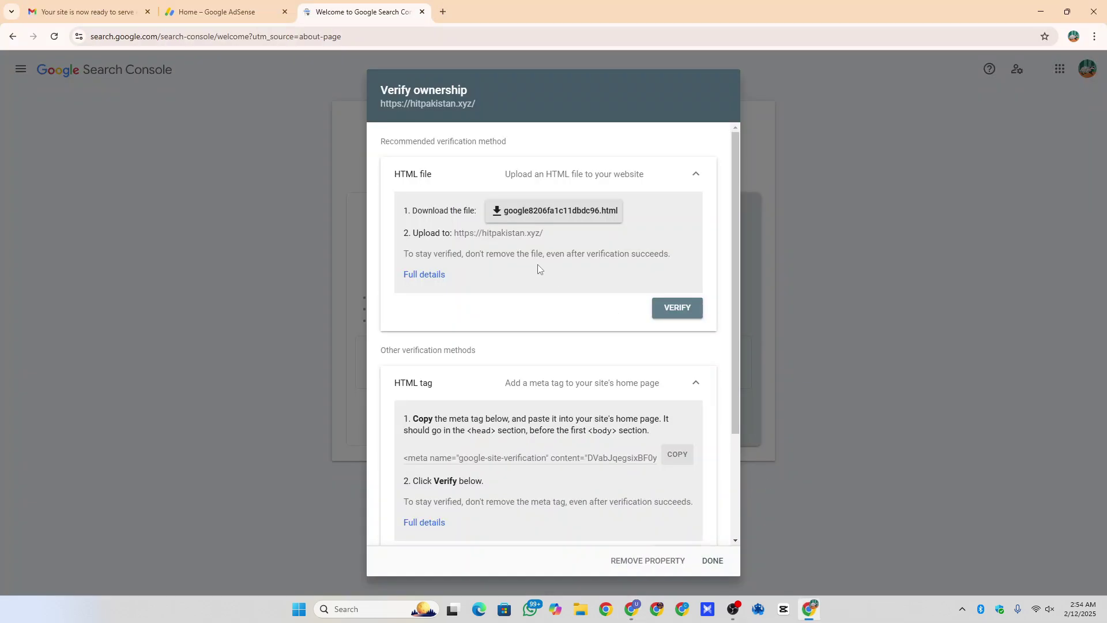
scroll(561, 360, "down", 2)
left_click(665, 441)
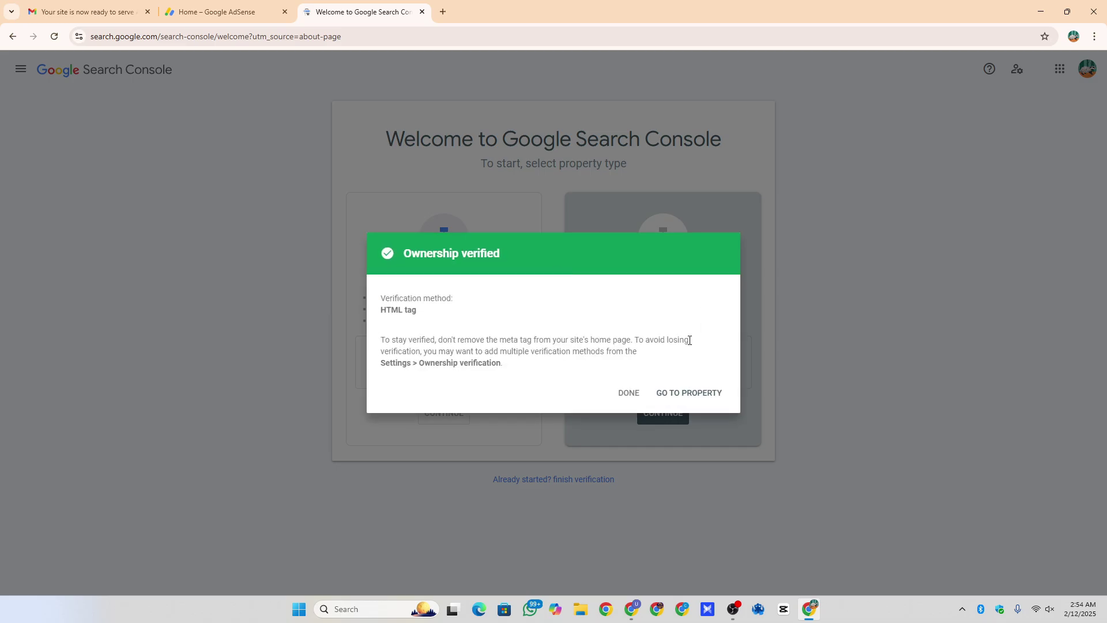
left_click(702, 391)
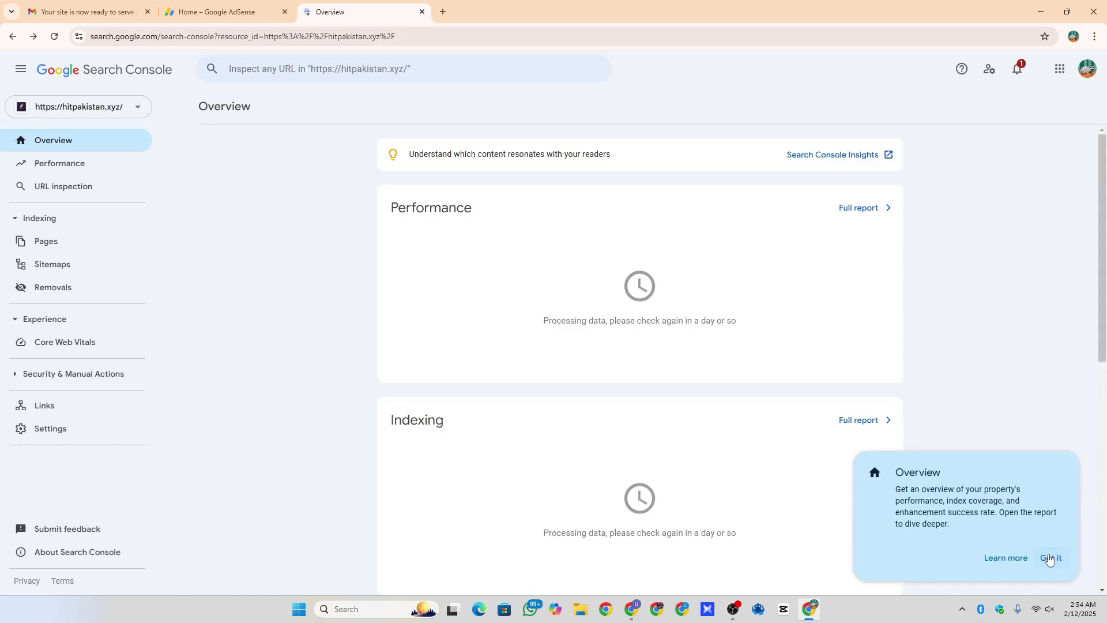
left_click(1050, 558)
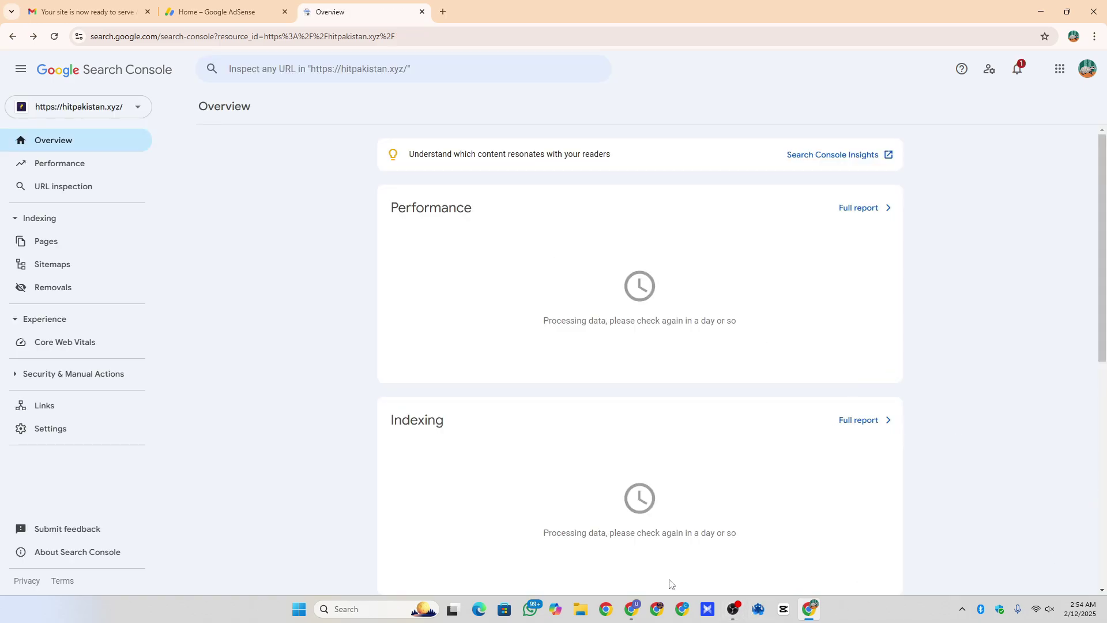
Switch to the WordPress window, open the site's sitemap.xml and copy the resulting hitpakistan.xyz/sitemap_index.xml address
left_click(633, 605)
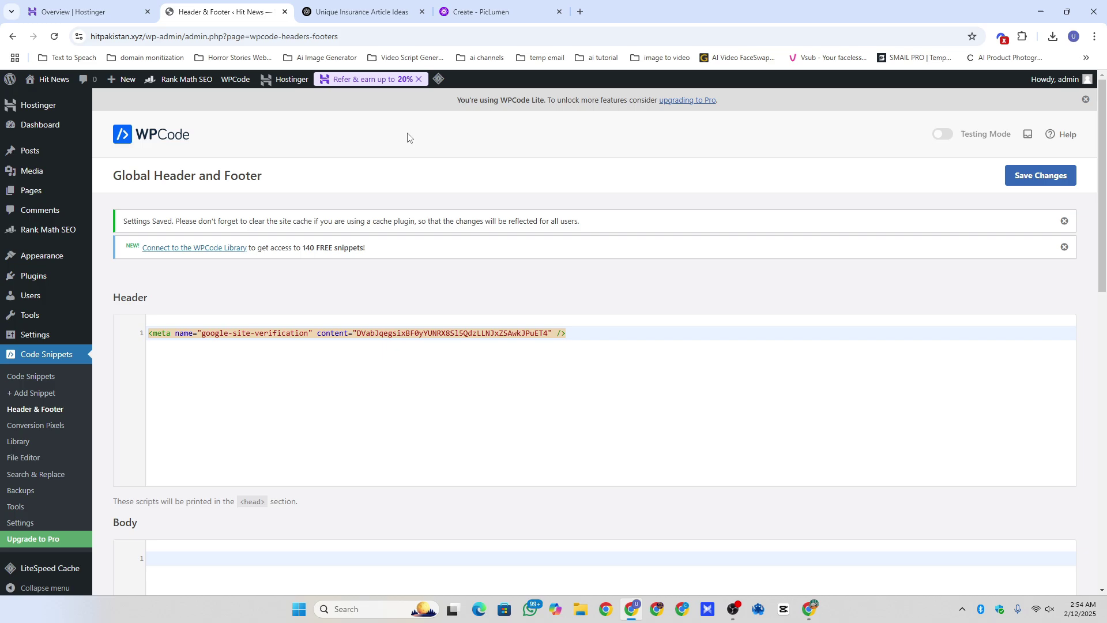
left_click(358, 12)
left_click(248, 12)
left_click_drag(365, 36, 178, 36)
type("sitemap.xml")
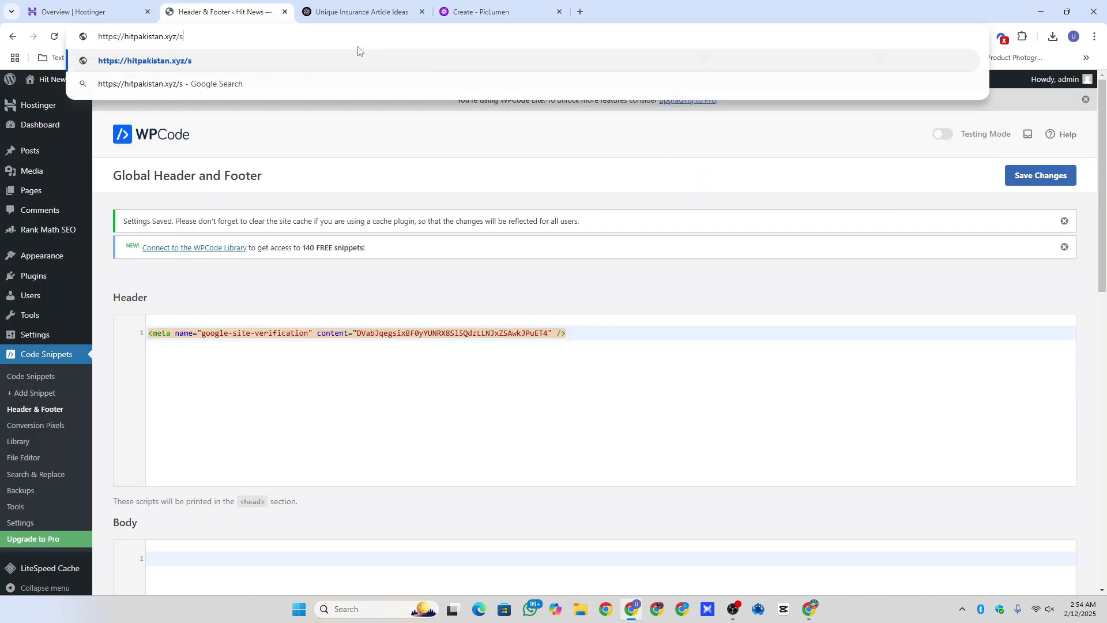
key("Return")
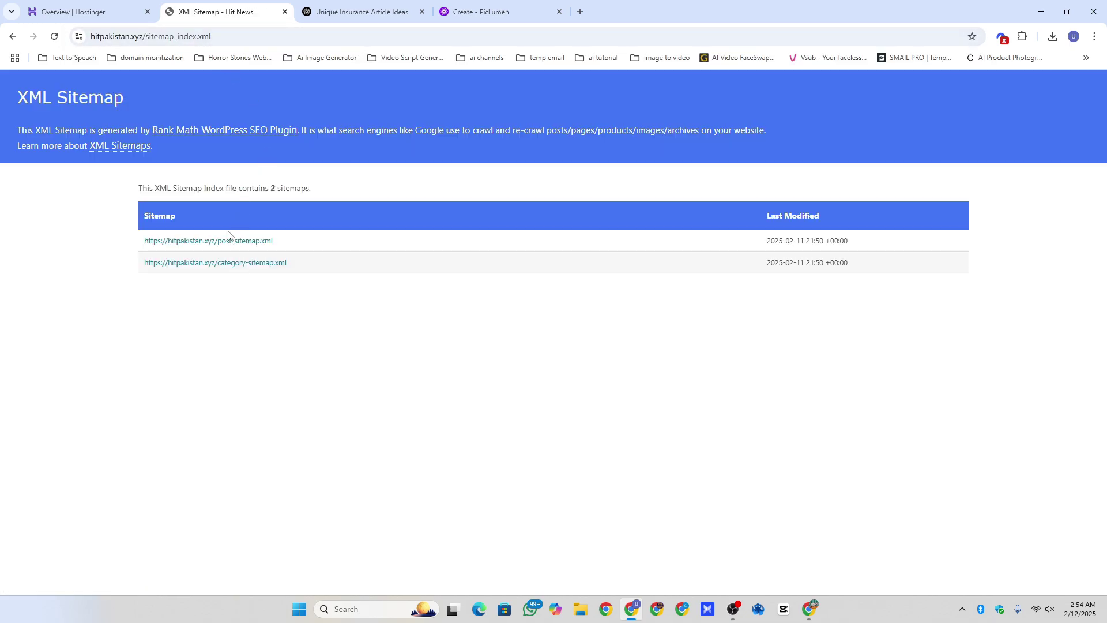
left_click(225, 35)
key("ctrl+c")
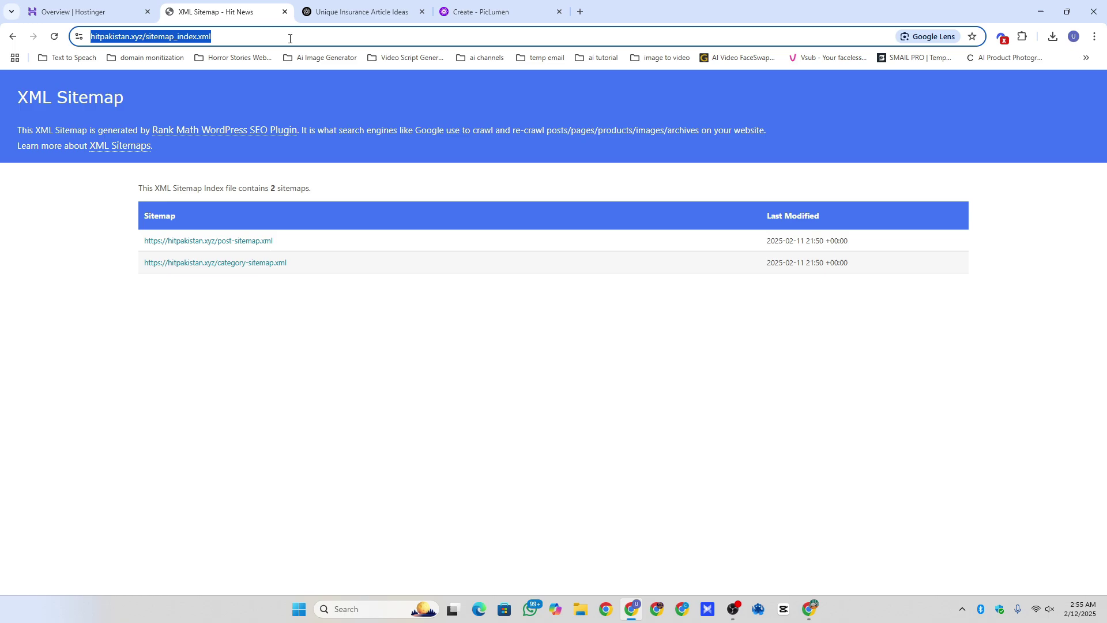
left_click(810, 609)
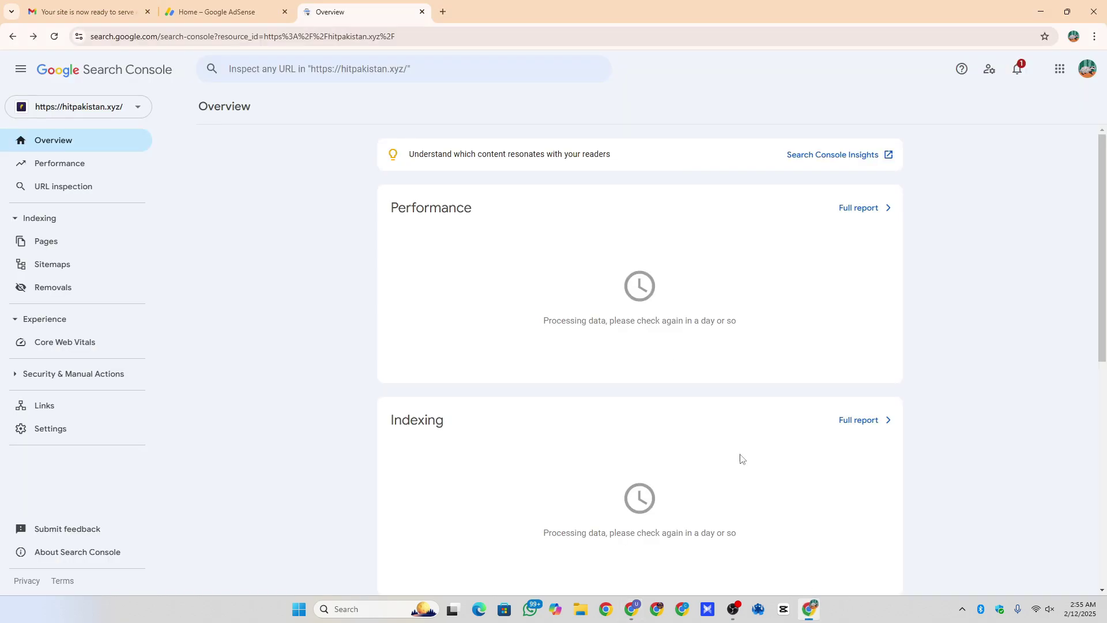
left_click(92, 263)
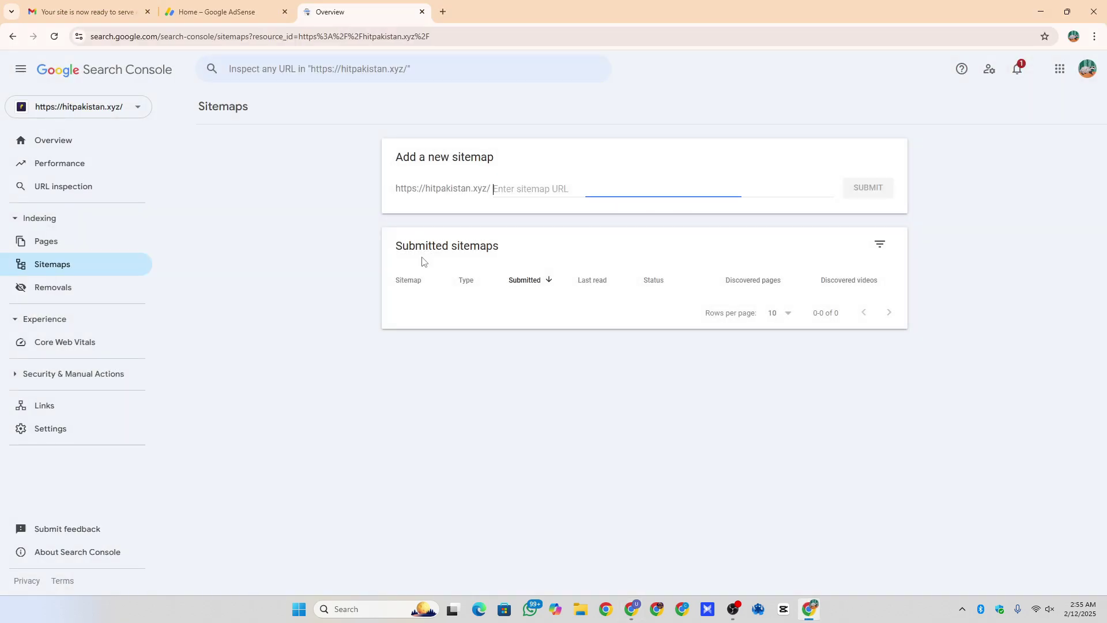
key("ctrl+v")
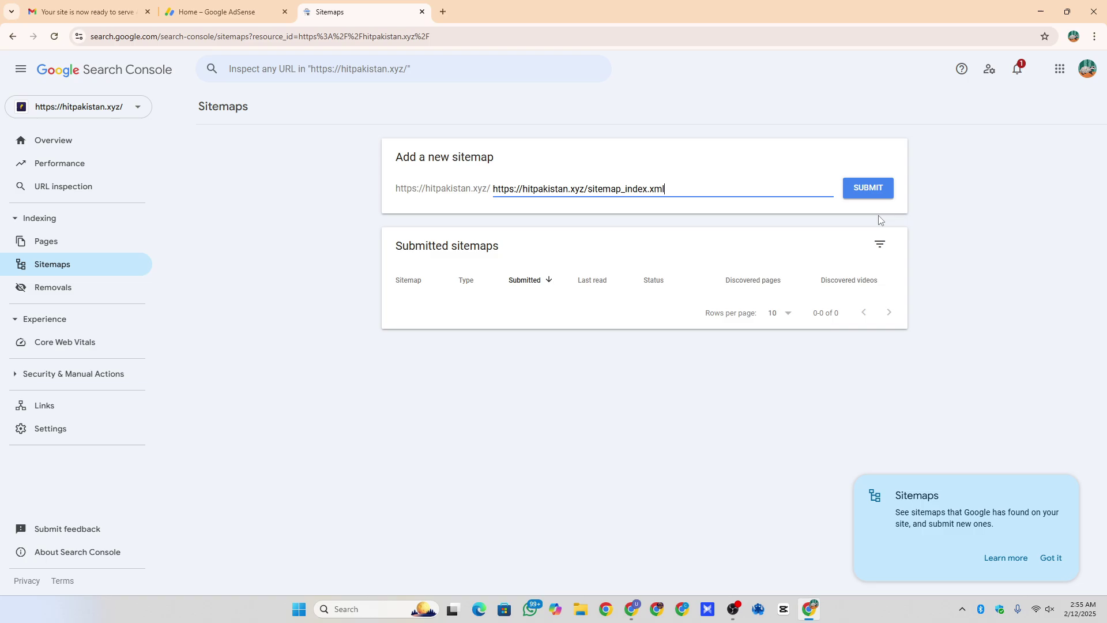
left_click(868, 188)
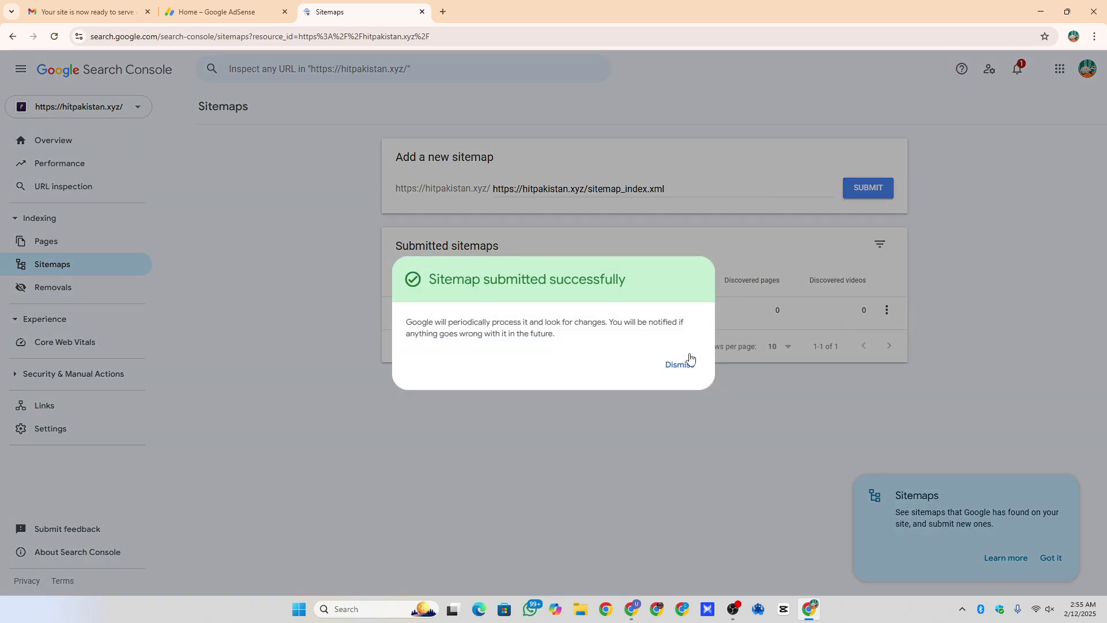
left_click(686, 361)
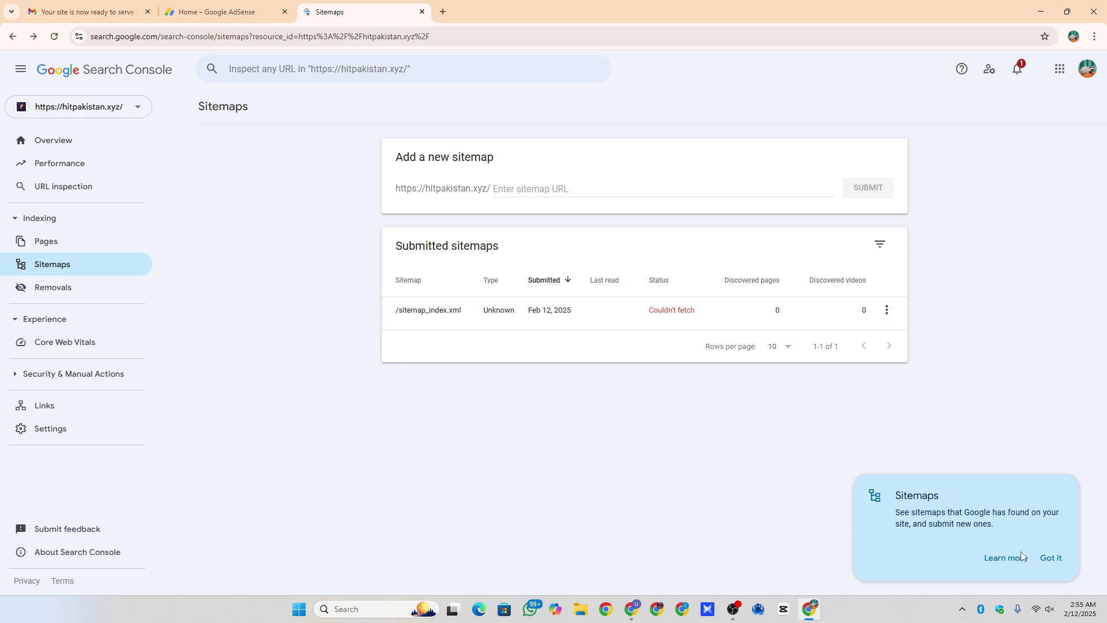
left_click(1051, 560)
Examine the processing status of sitemap_index.xml and of its category-sitemap.xml and post-sitemap.xml entries
left_click(460, 321)
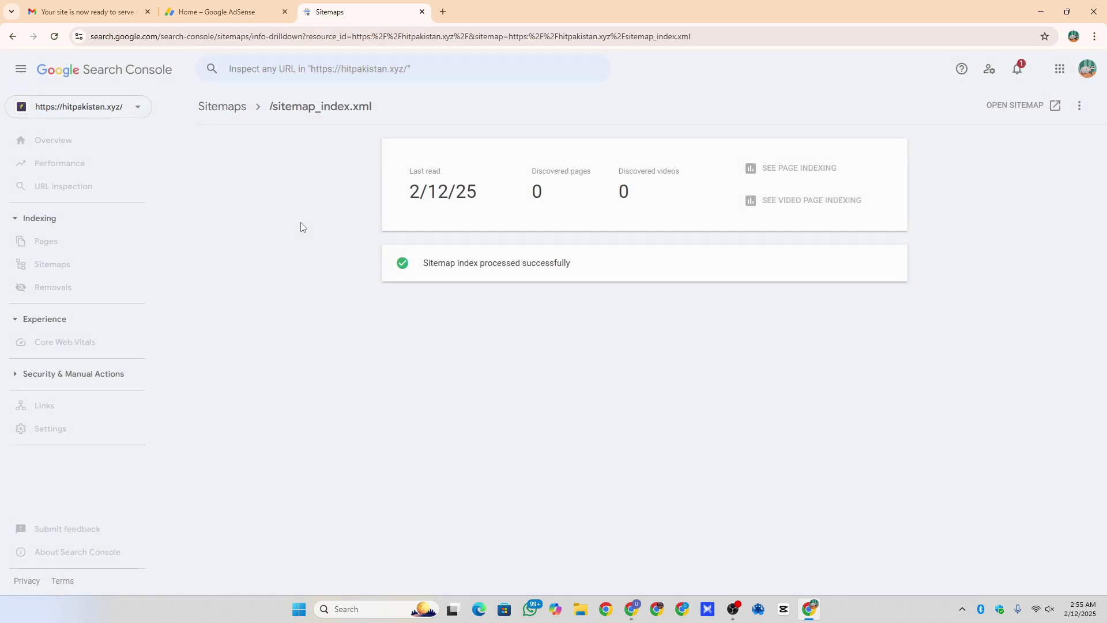
left_click_drag(418, 263, 600, 276)
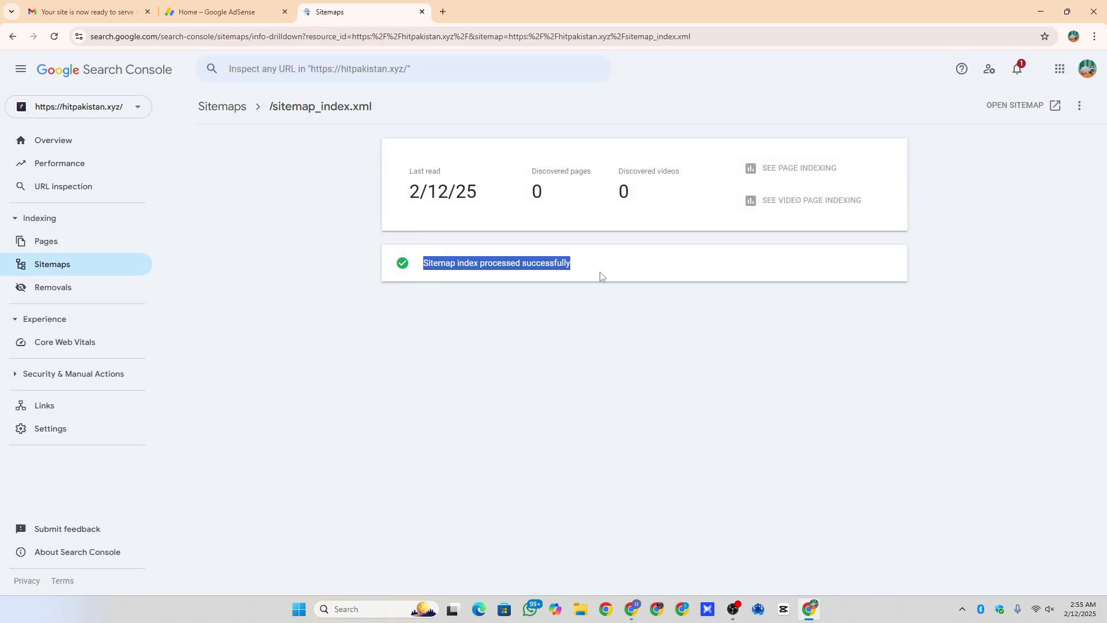
left_click(600, 276)
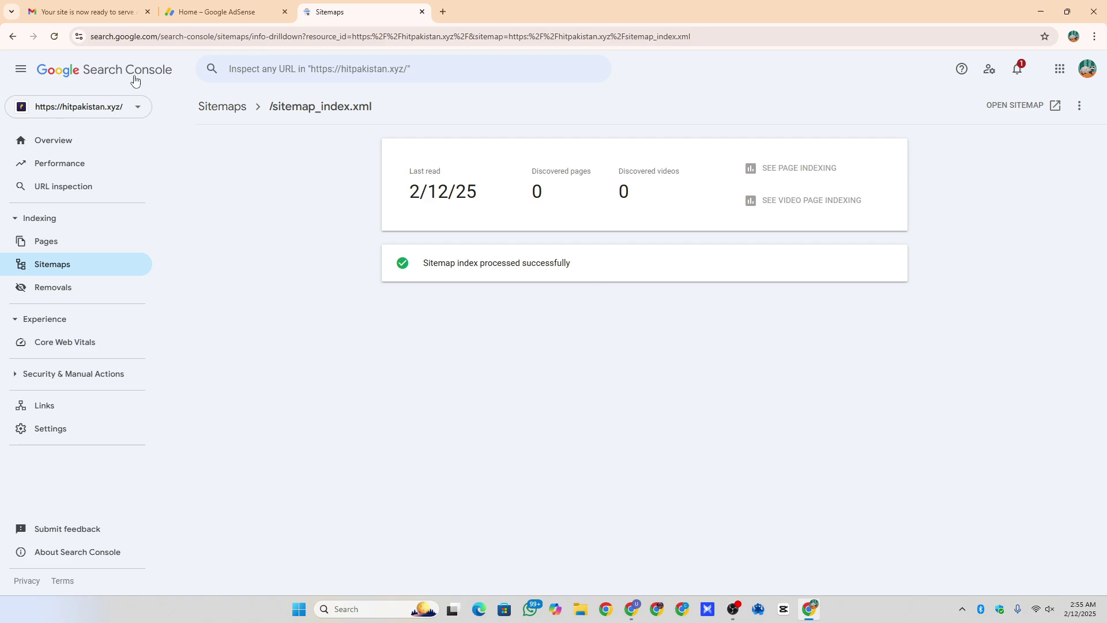
left_click(54, 36)
left_click(32, 266)
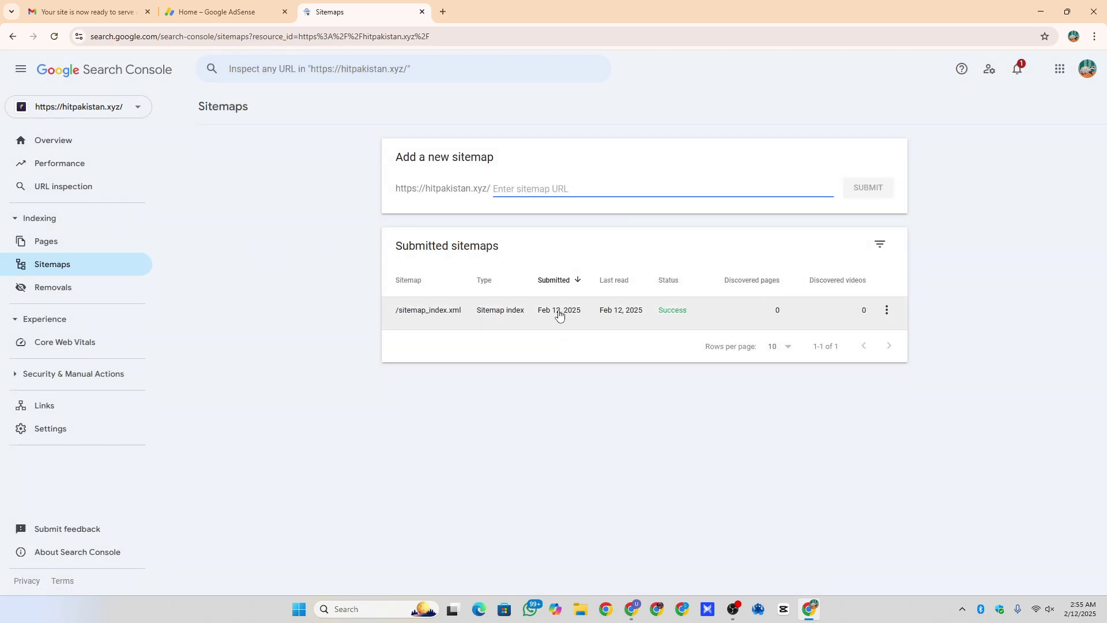
left_click(671, 312)
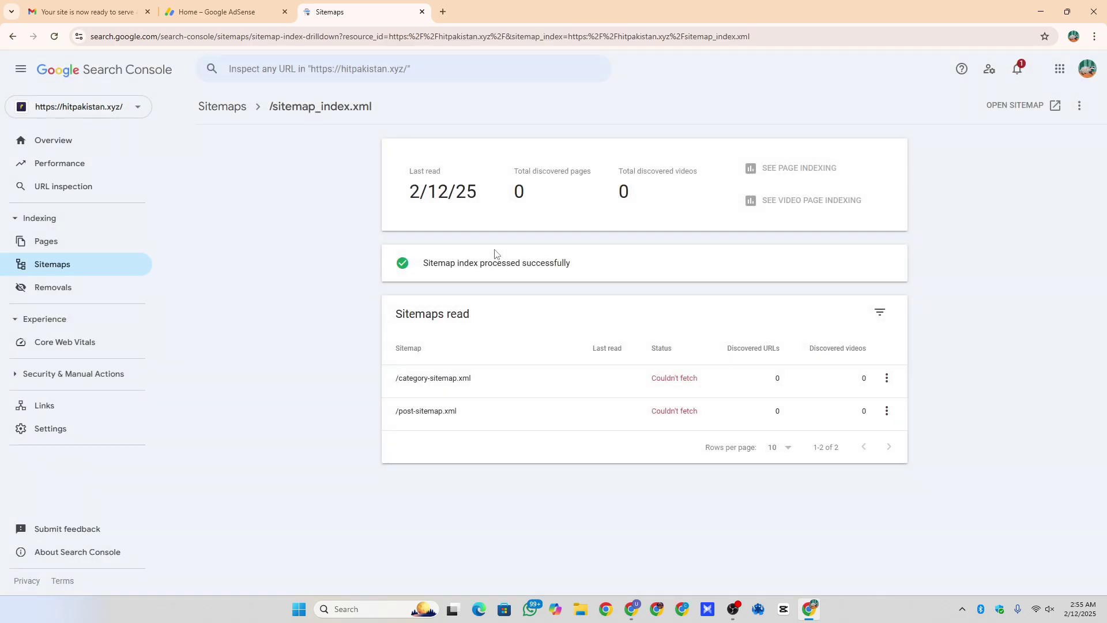
left_click(55, 37)
left_click(493, 382)
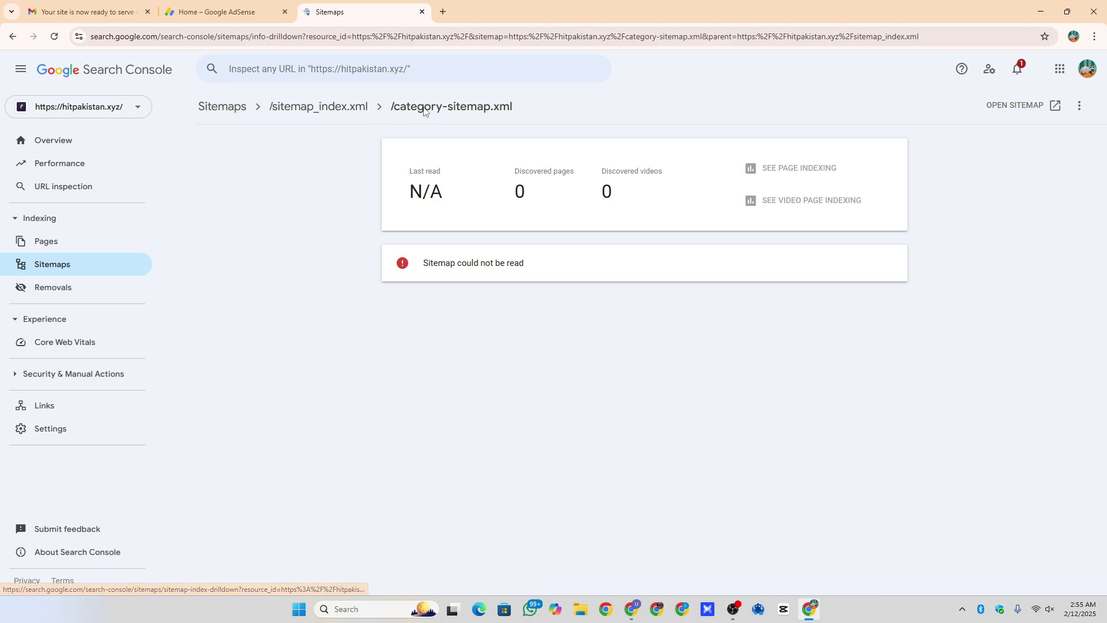
left_click(319, 107)
left_click(621, 409)
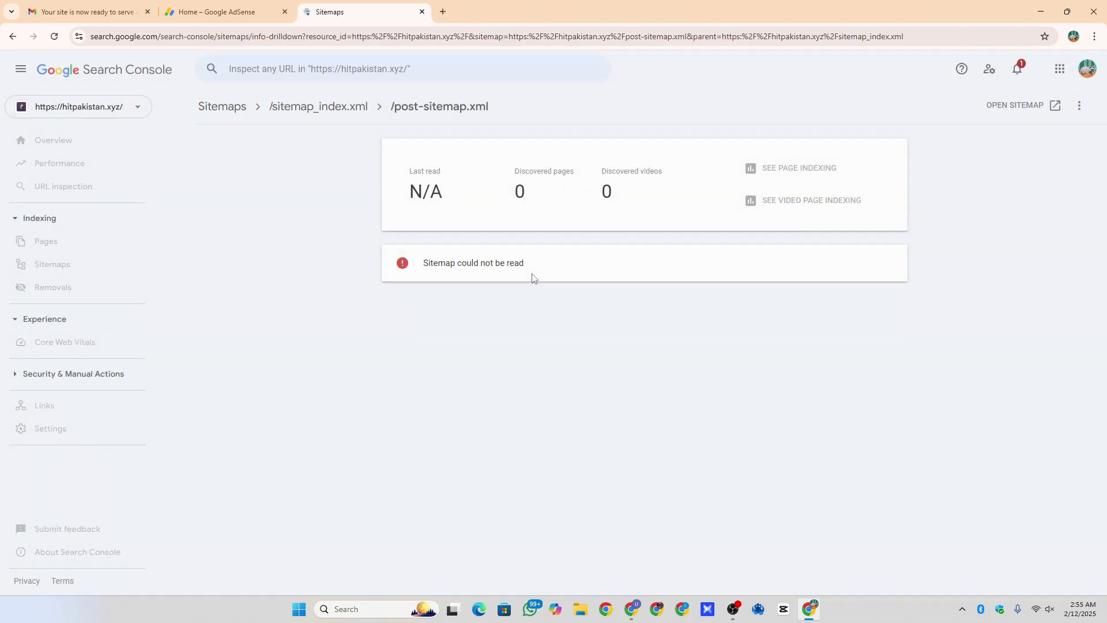
left_click(320, 110)
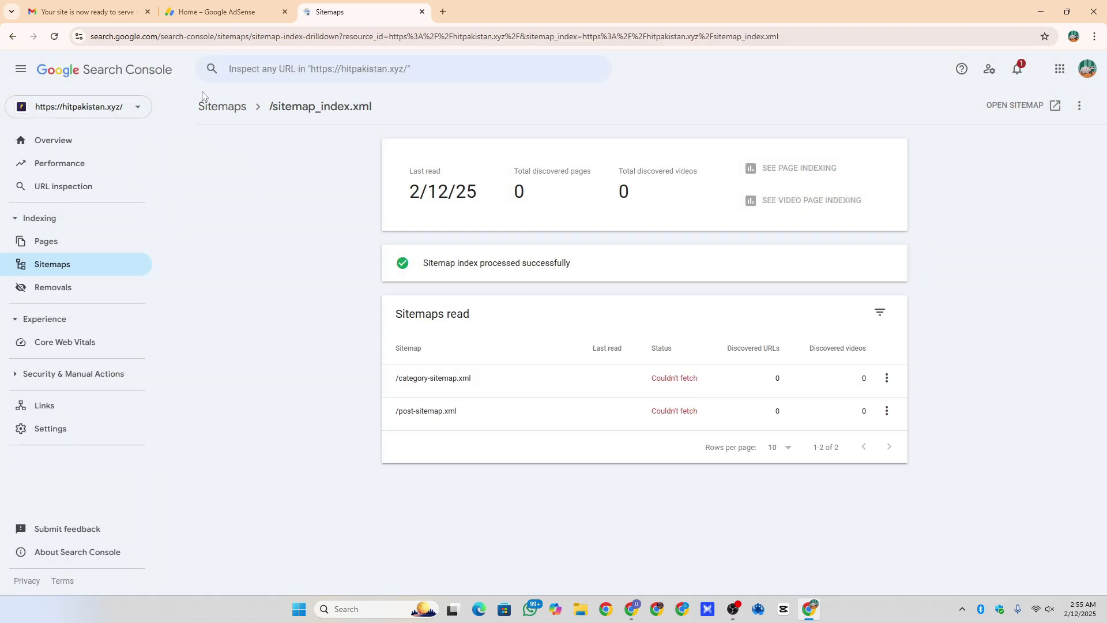
left_click(54, 37)
Open post-sitemap.xml from the XML sitemap in the WordPress window, copy its address and return to Search Console
left_click(632, 610)
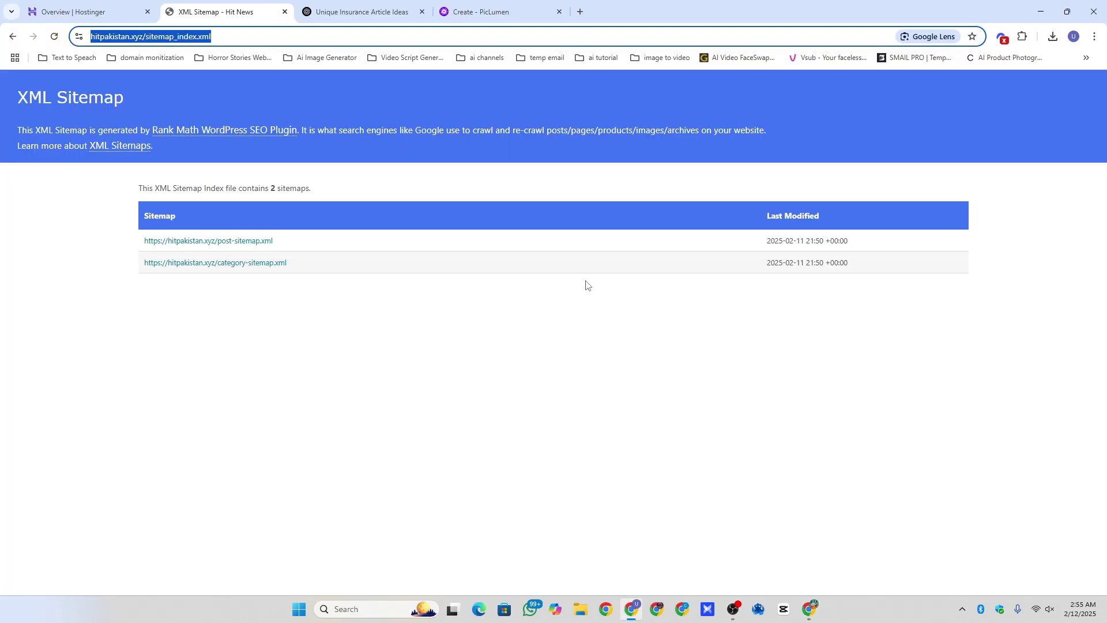
left_click(256, 241)
left_click(219, 36)
key("ctrl+c")
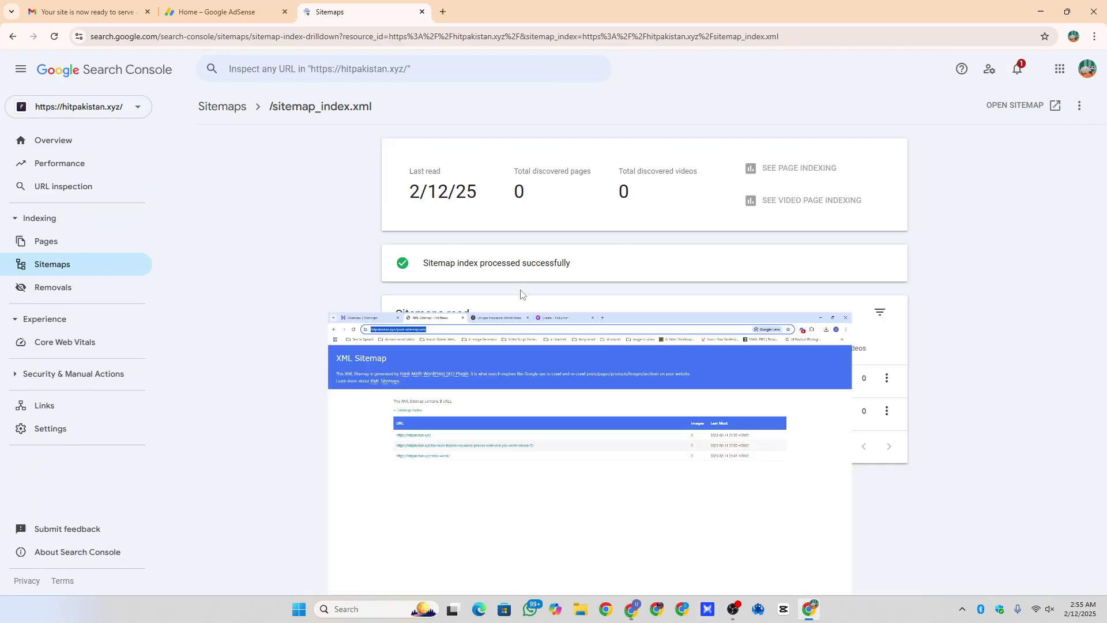
left_click(632, 609)
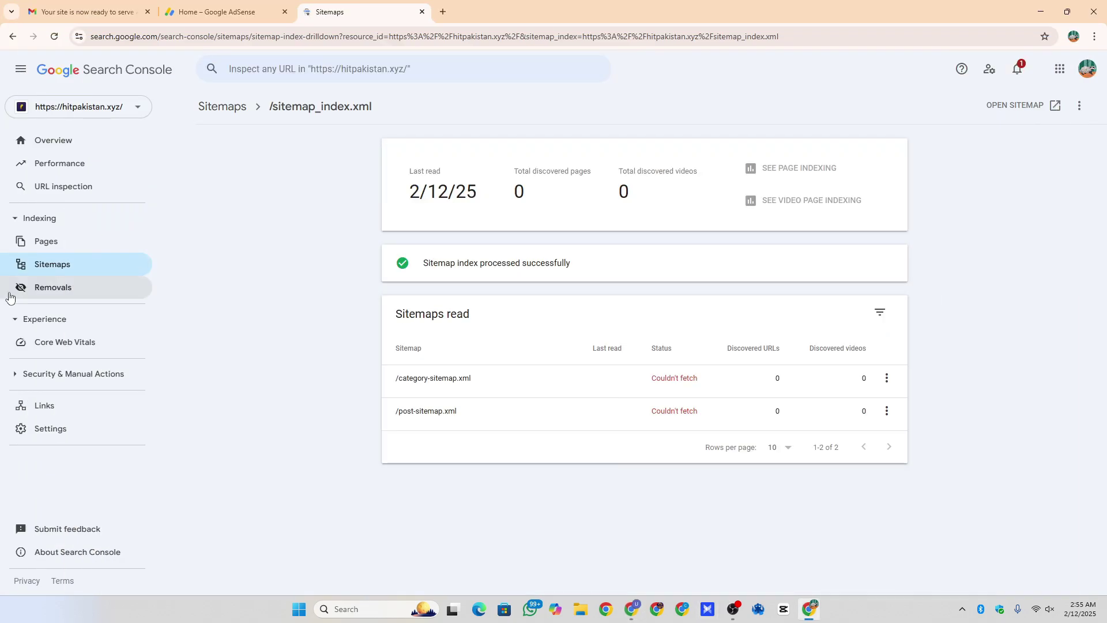
left_click(67, 272)
left_click(703, 195)
key("ctrl+v")
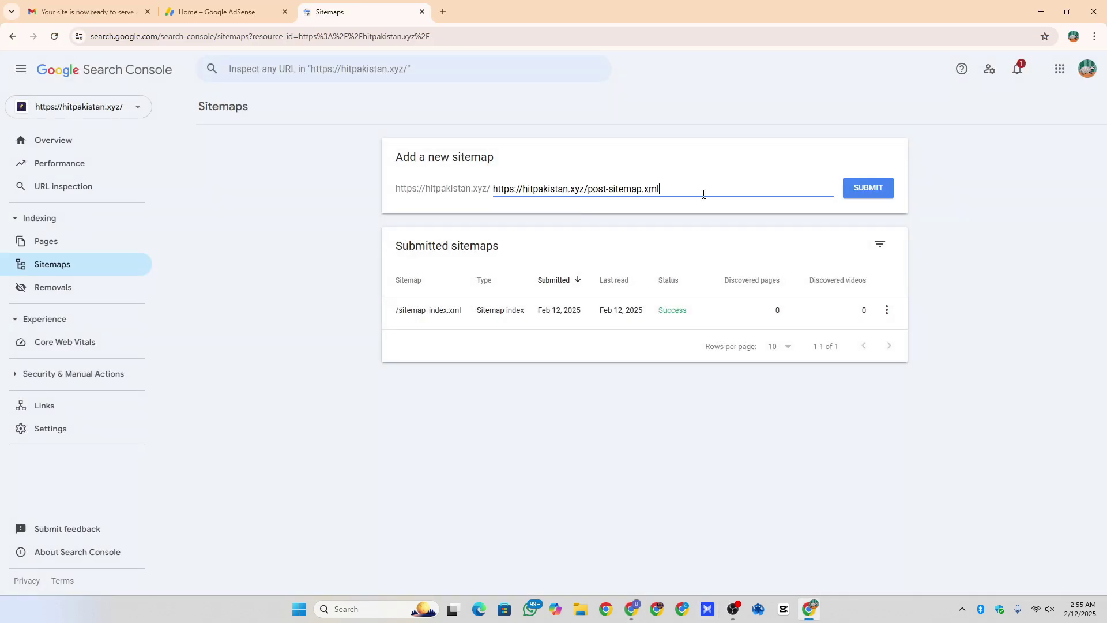
left_click(851, 185)
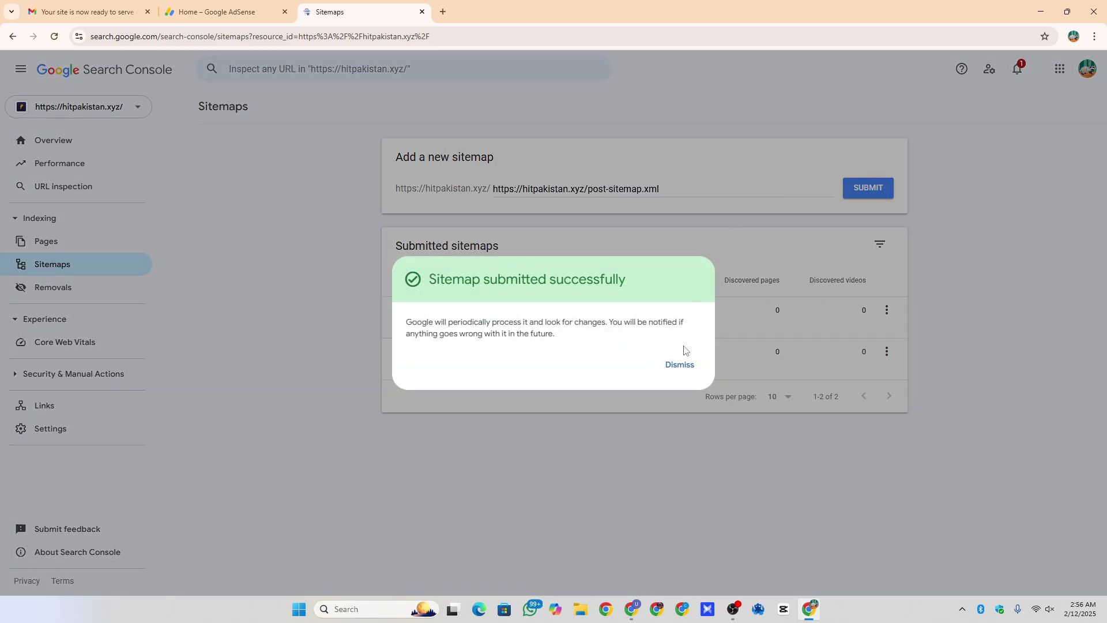
left_click(679, 365)
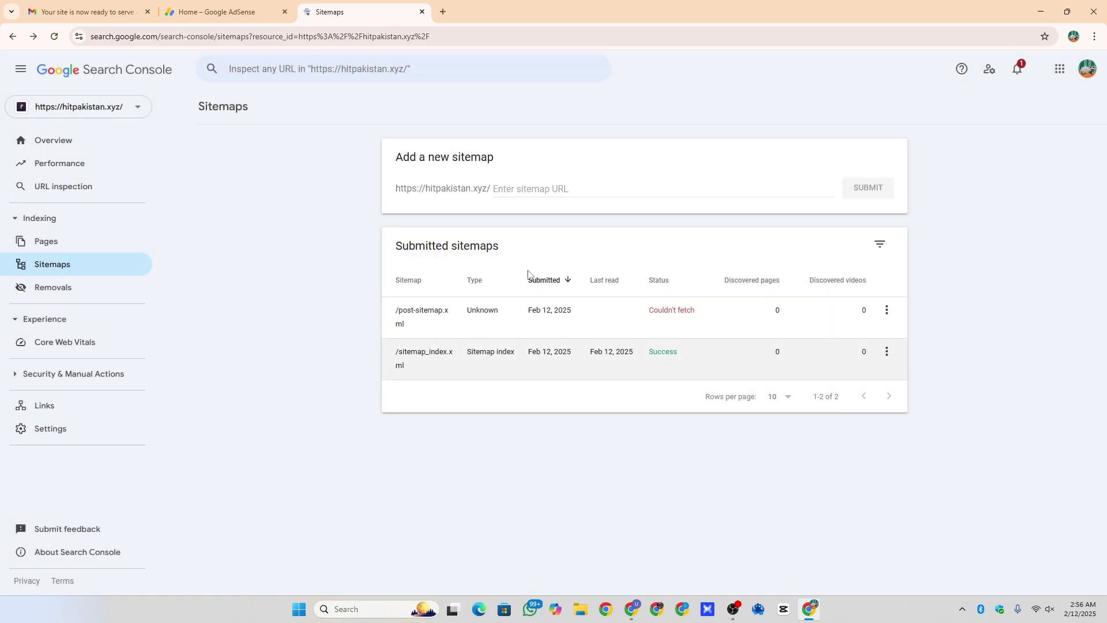
Check the processing details of post-sitemap.xml and refresh the submitted sitemaps list
left_click(536, 309)
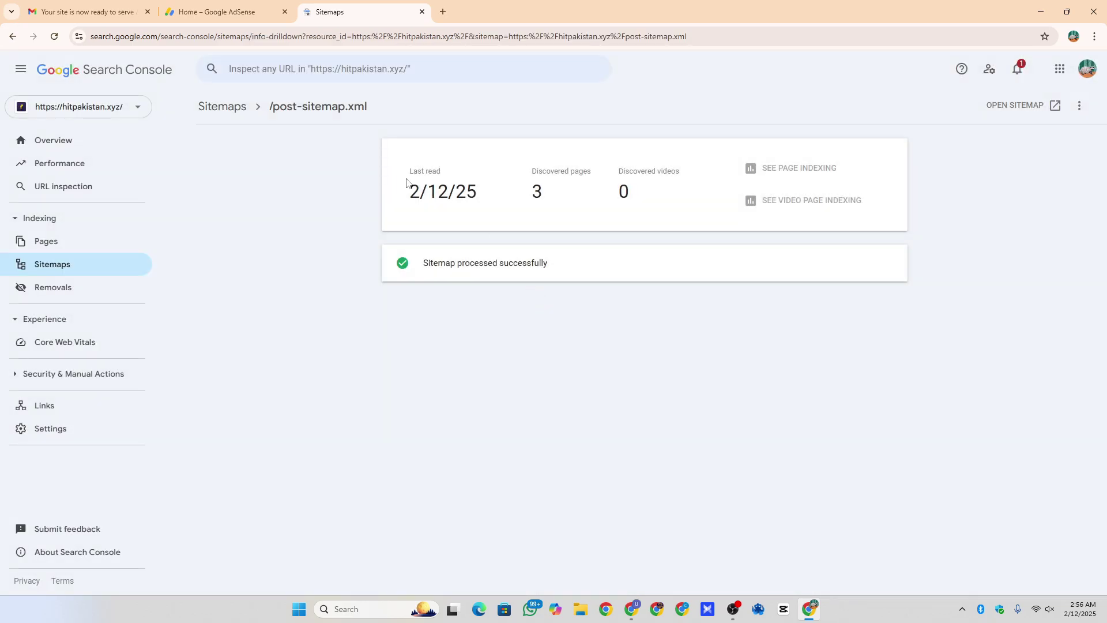
double_click(535, 191)
left_click(52, 265)
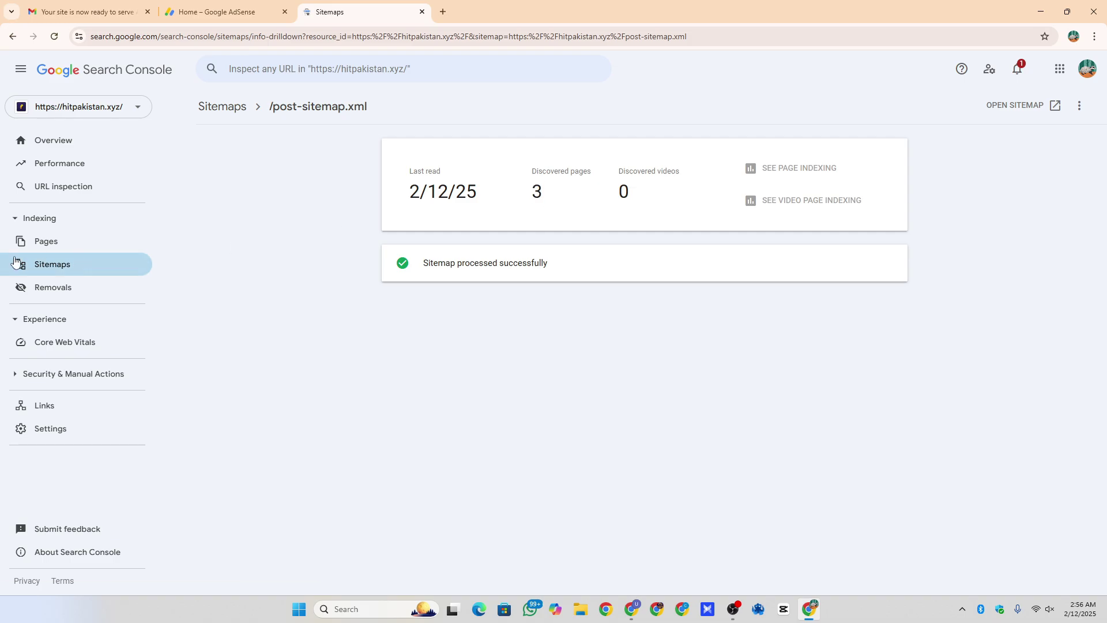
left_click(54, 36)
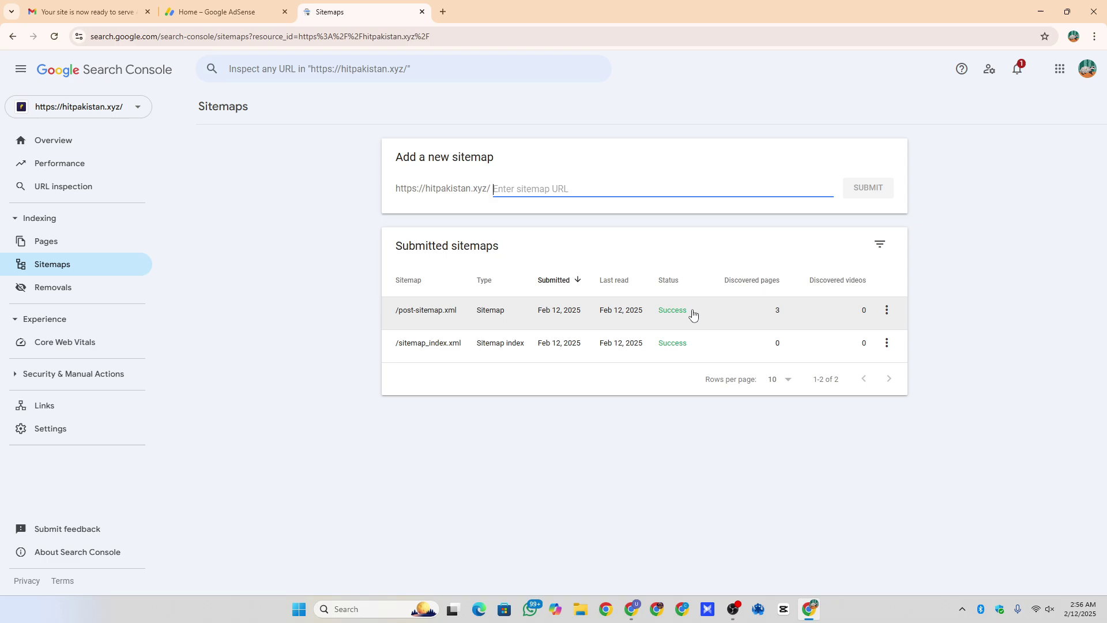
Go back to the WordPress admin in the other window and move the "Hello world!" post to the trash
left_click(630, 607)
left_click(630, 607)
left_click(630, 606)
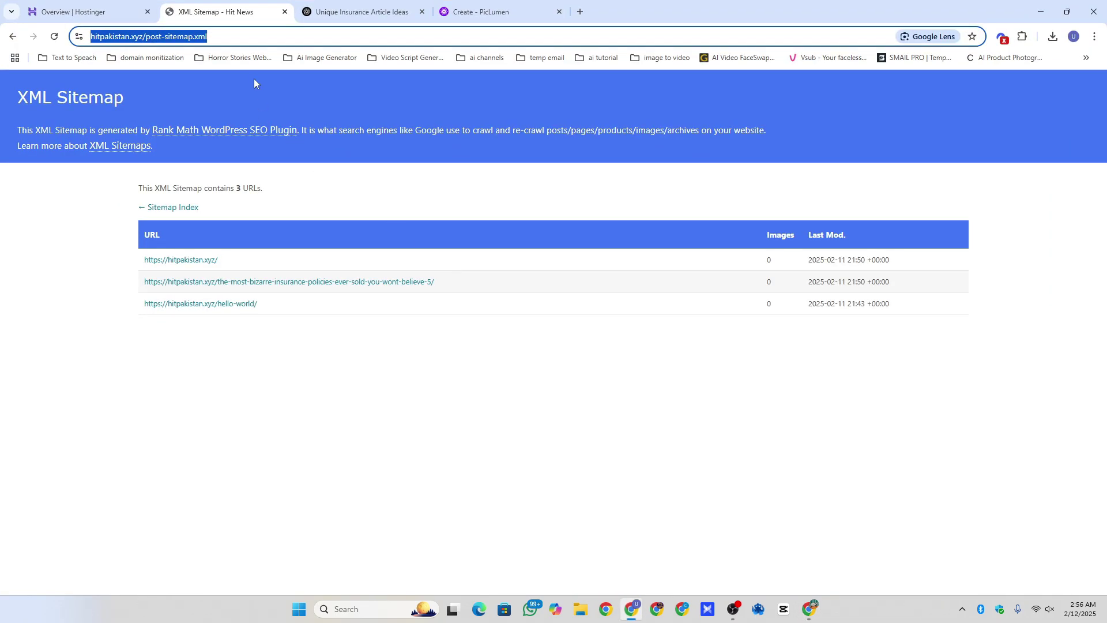
left_click(12, 36)
left_click(12, 36)
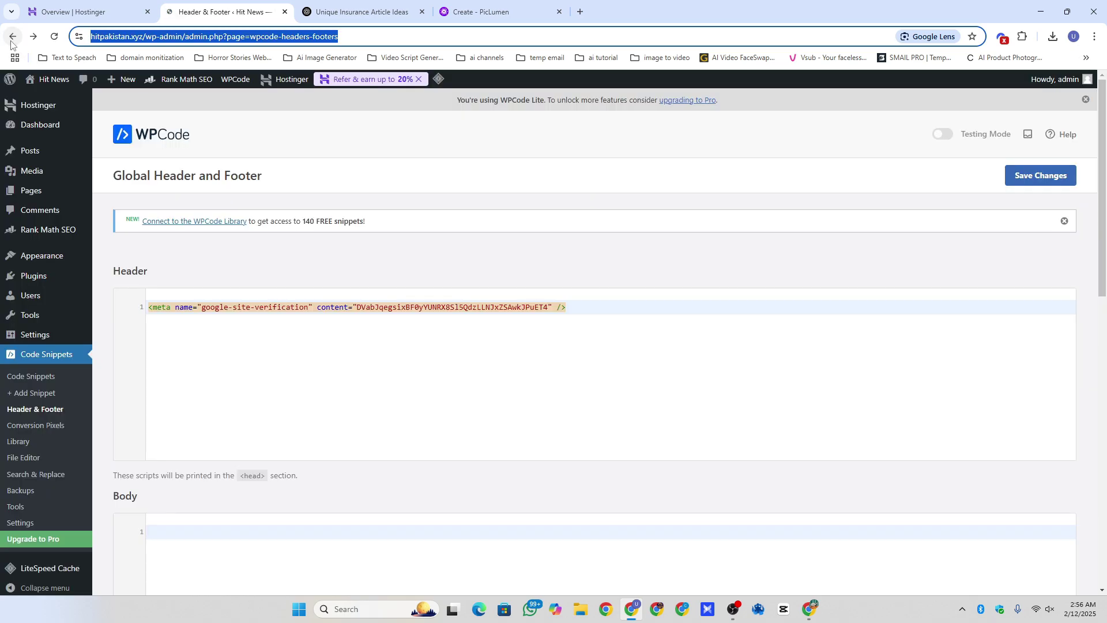
left_click(31, 153)
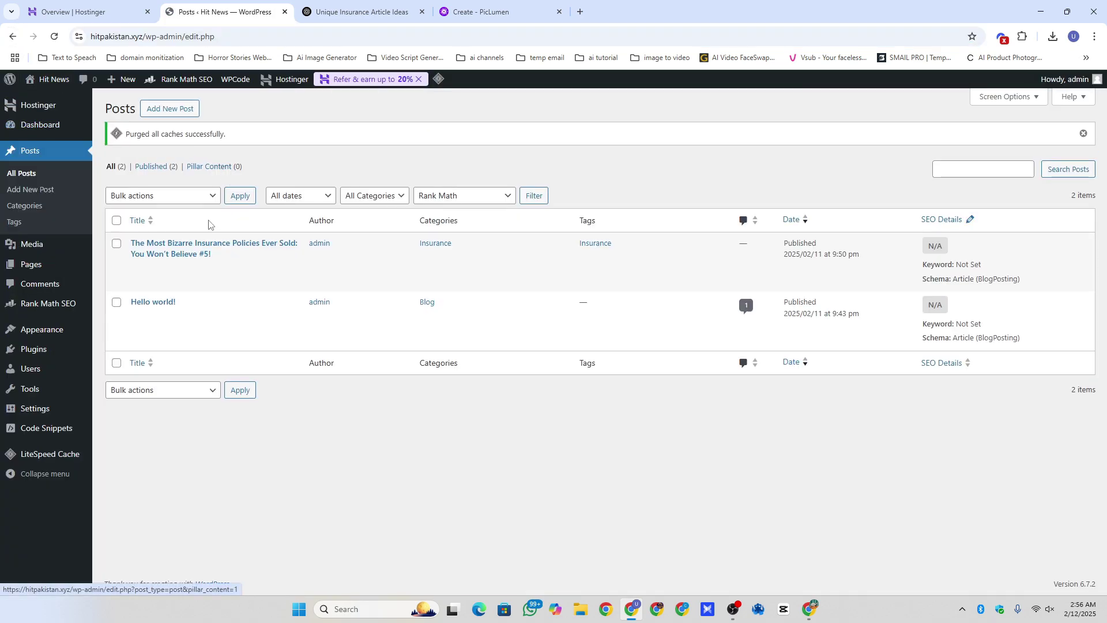
left_click(199, 321)
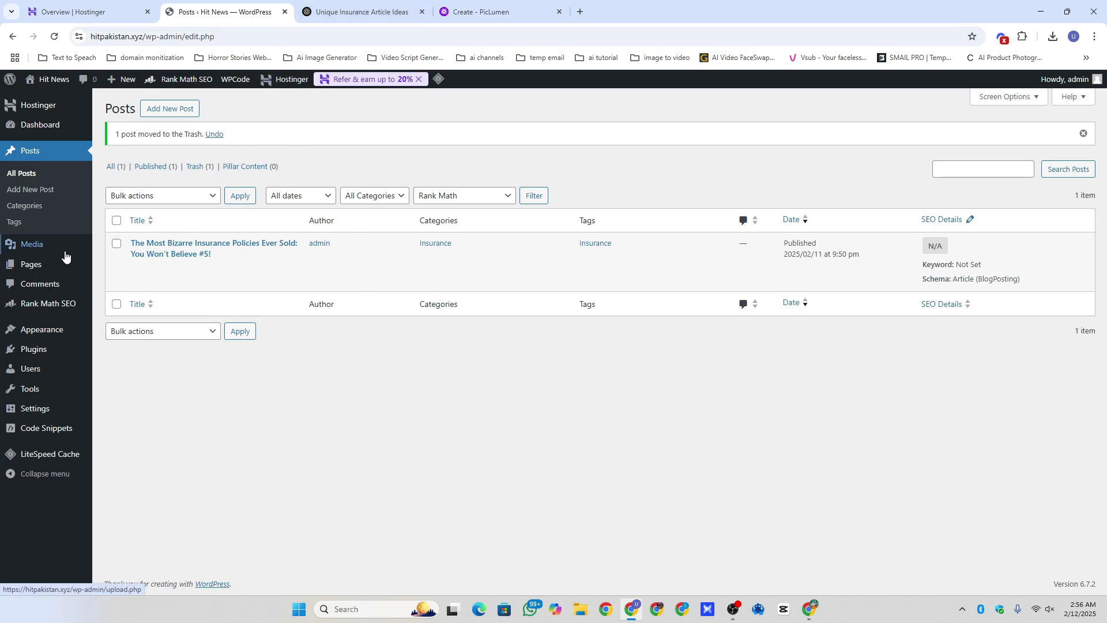
Recheck the post-sitemap.xml details in the Search Console window and look through the property's Overview
left_click(809, 608)
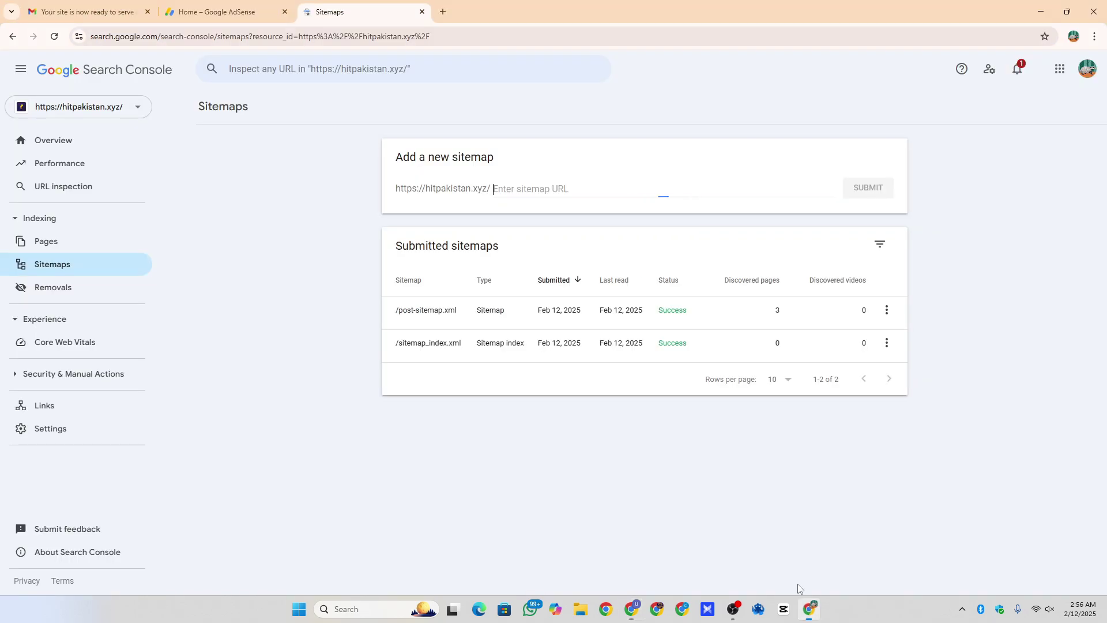
left_click(498, 316)
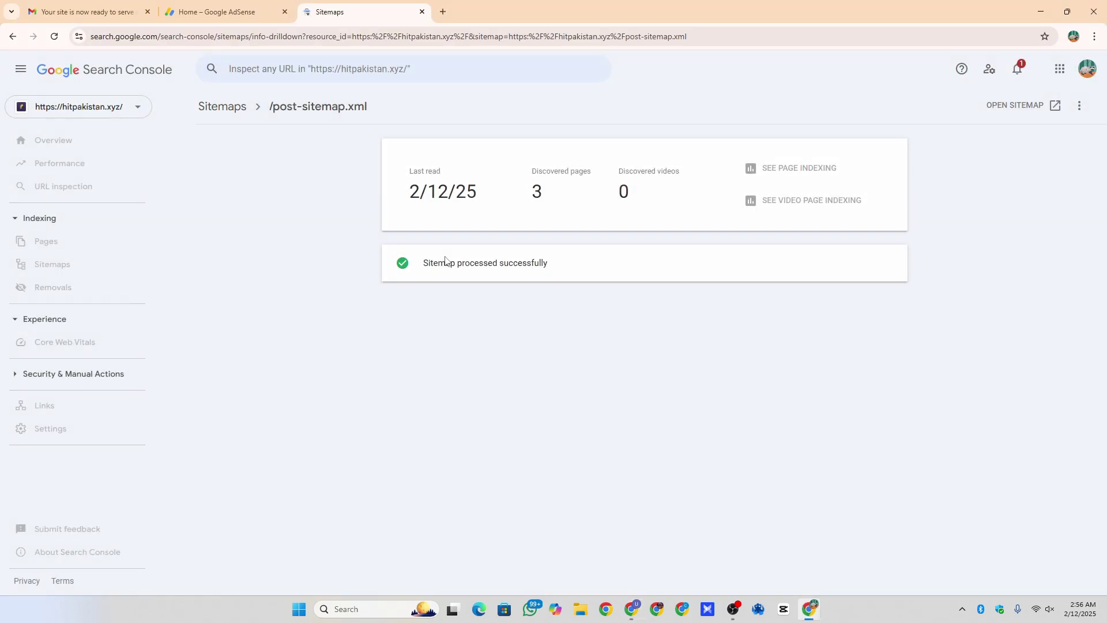
left_click(54, 36)
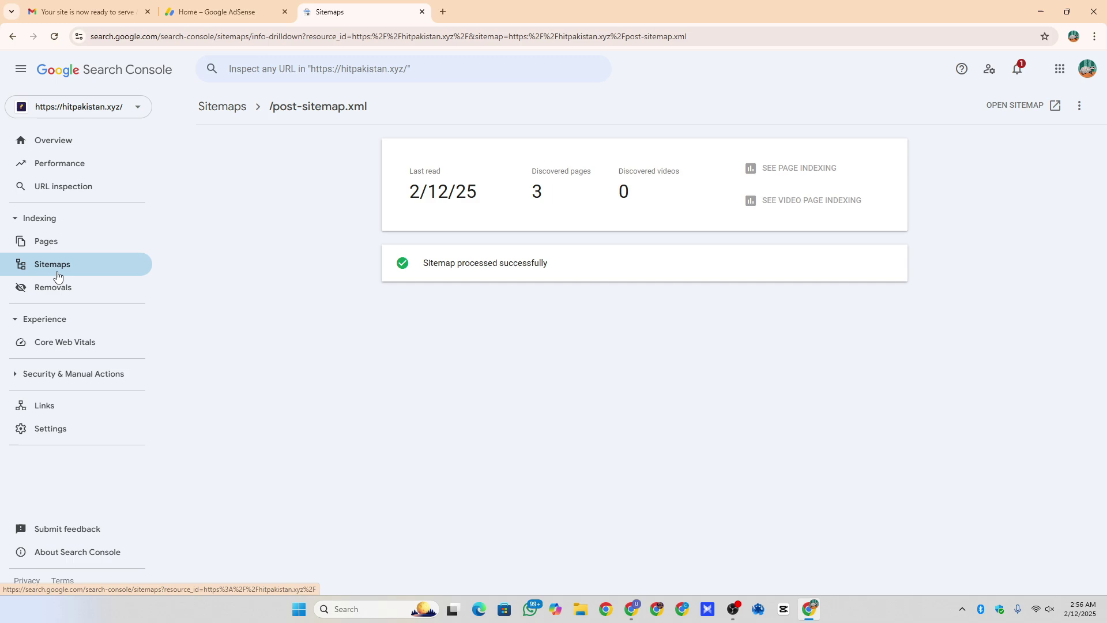
left_click(55, 268)
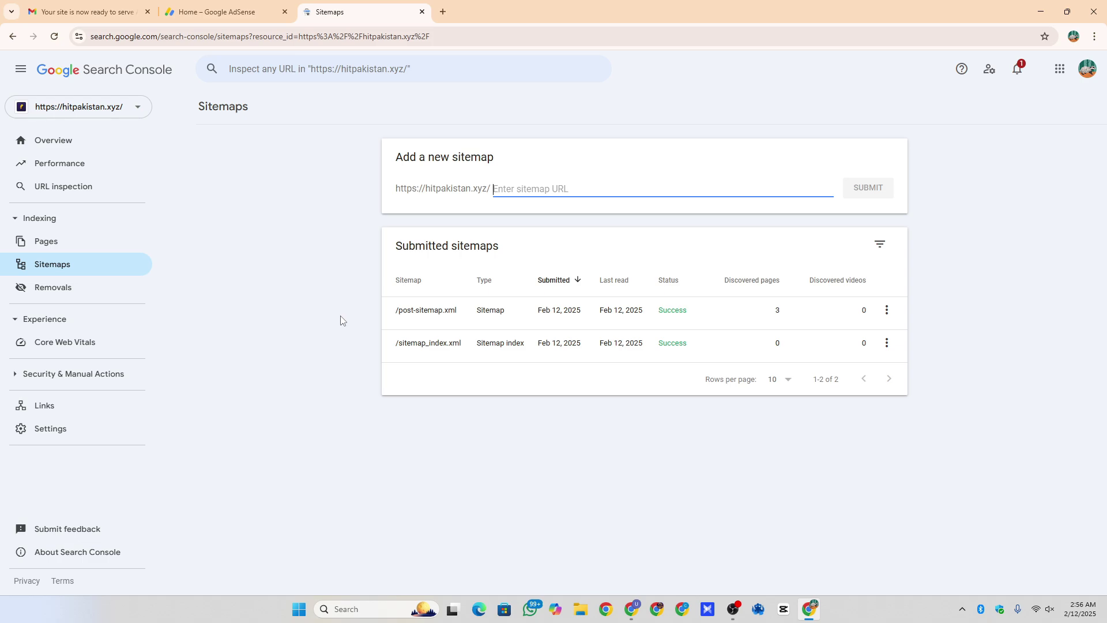
left_click(47, 147)
scroll(301, 283, "down", 3)
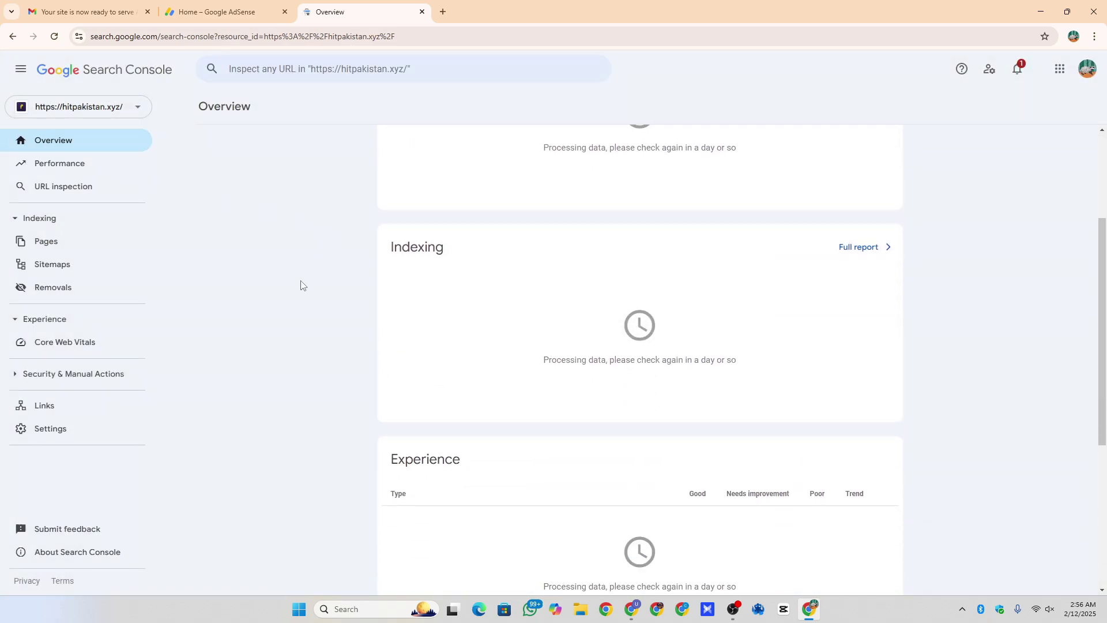